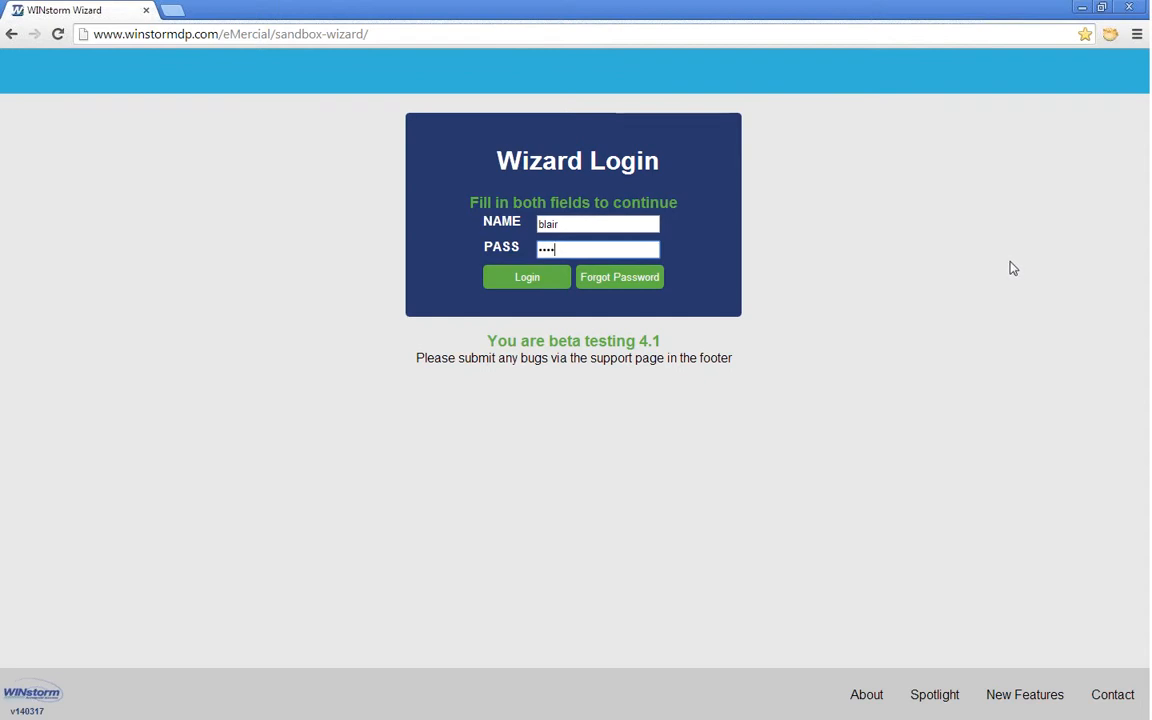
Step: Submit the Wizard Login credentials to reach the sandbox's Projects page
click(534, 282)
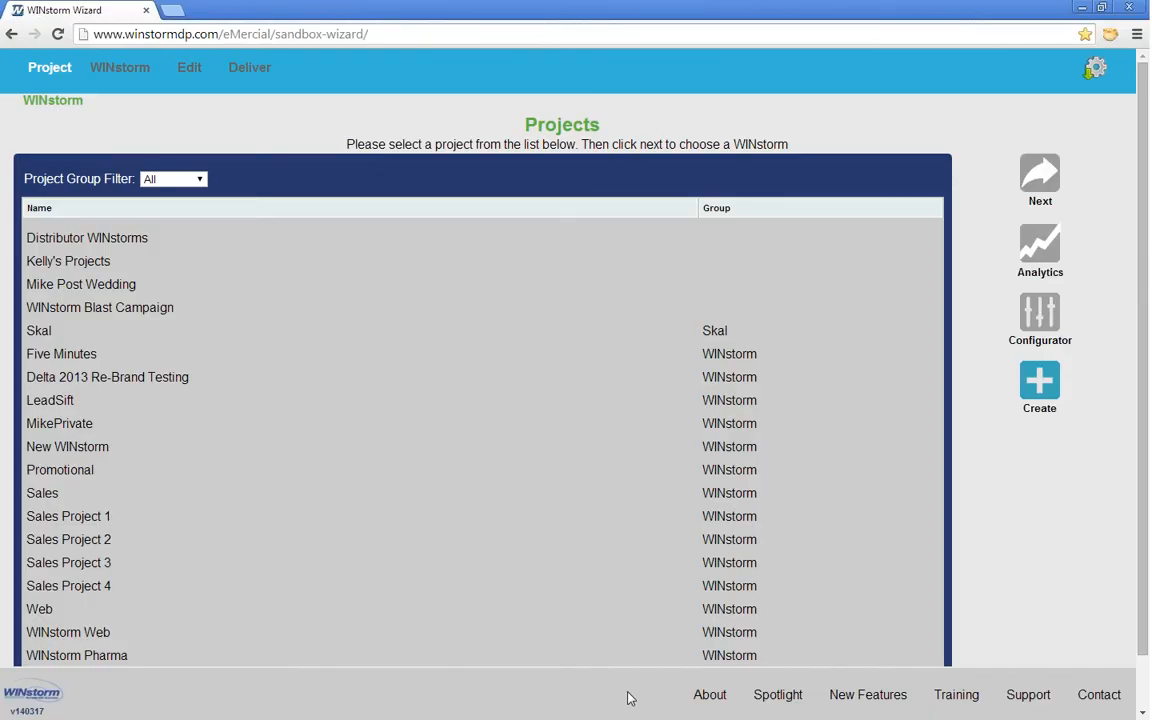
click(1097, 70)
click(958, 700)
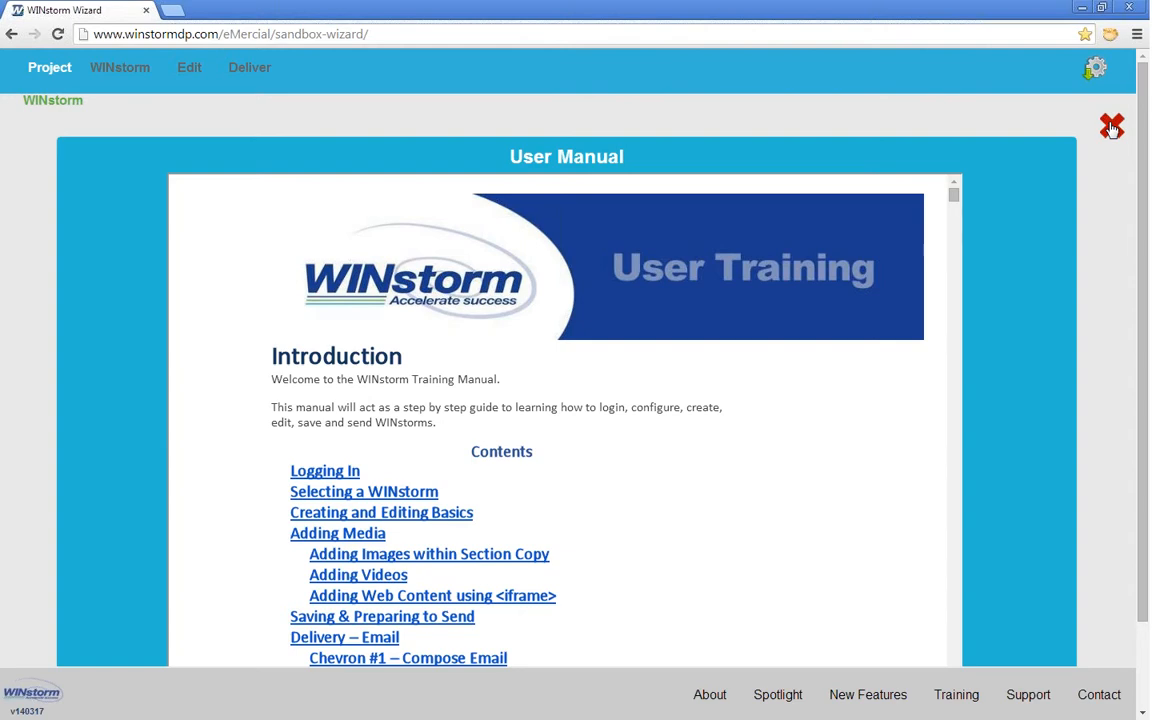
click(1112, 126)
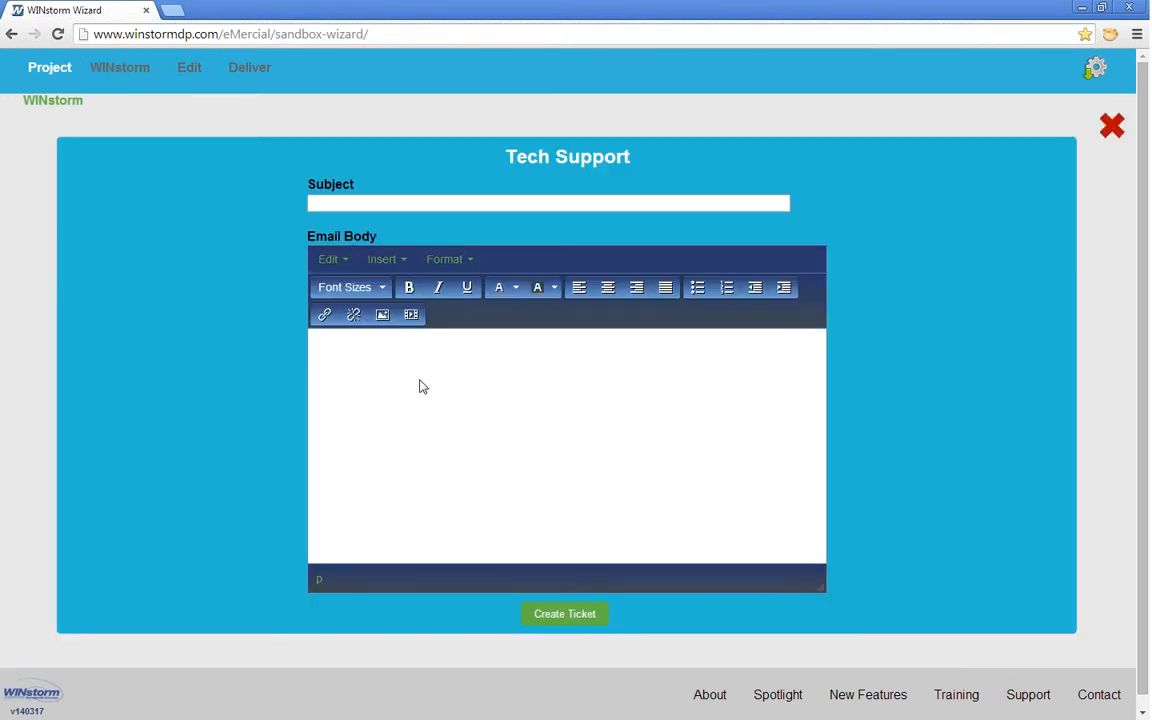
click(1113, 127)
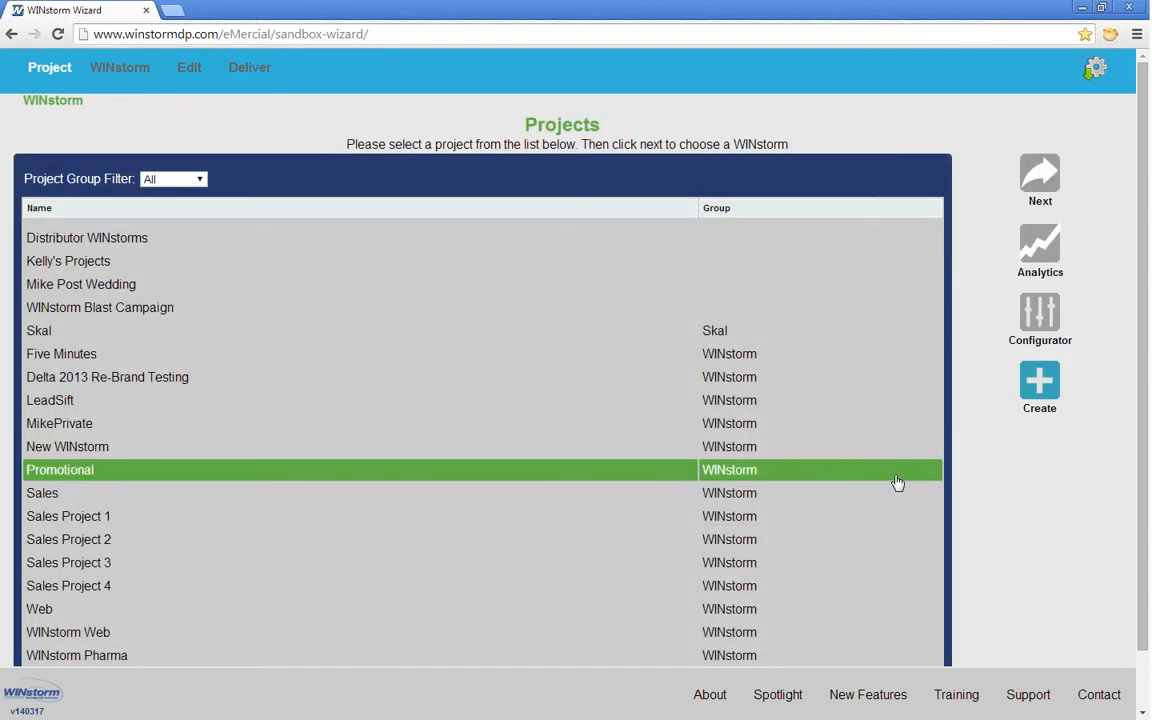
click(1100, 696)
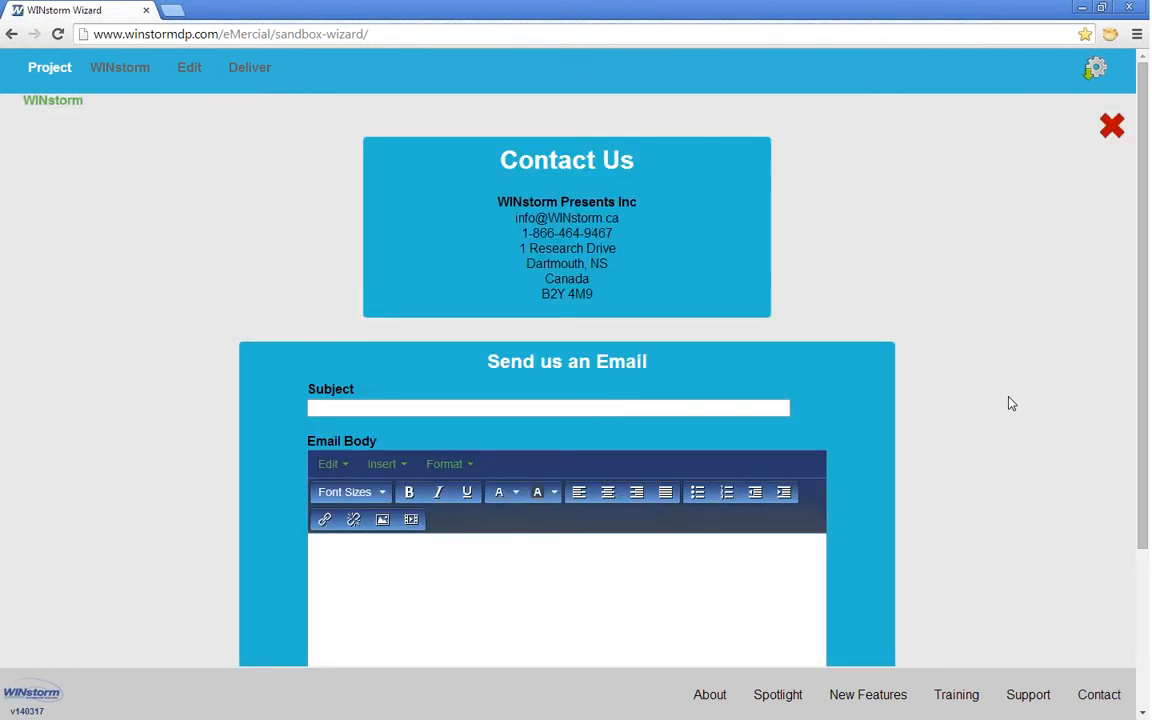
click(1110, 131)
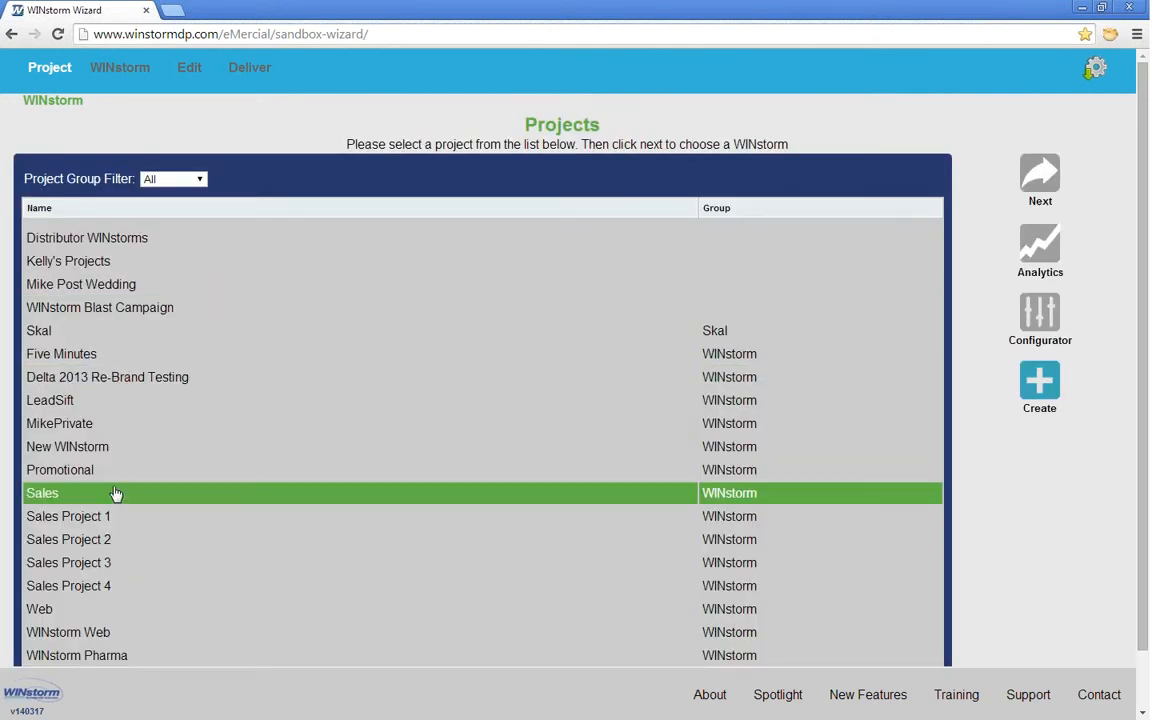
Step: Select the Sales project, open its Configurator, and move past Style Guide to 3. Styles
click(113, 494)
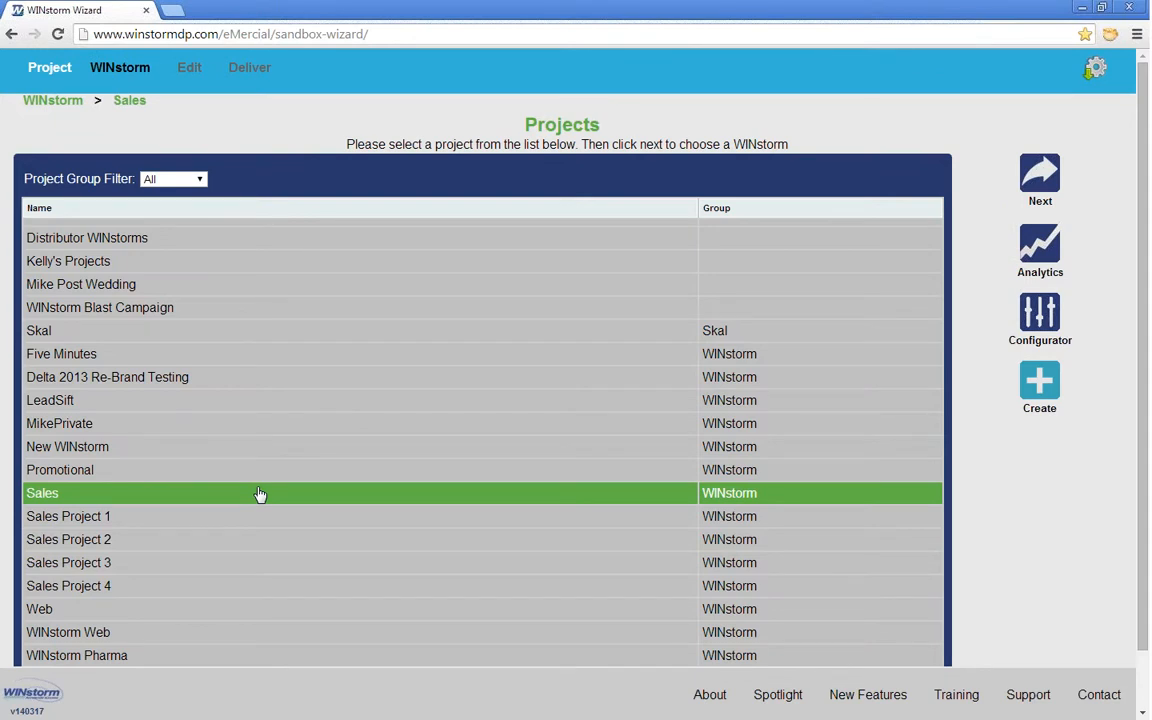
click(1039, 314)
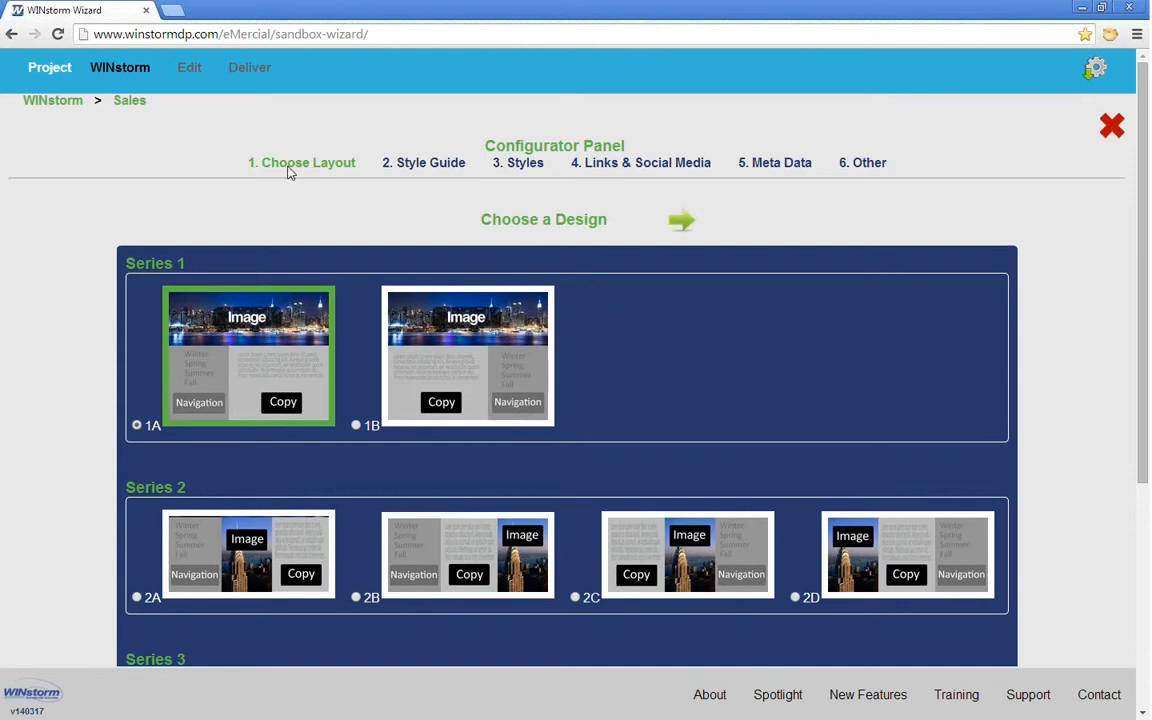
click(423, 166)
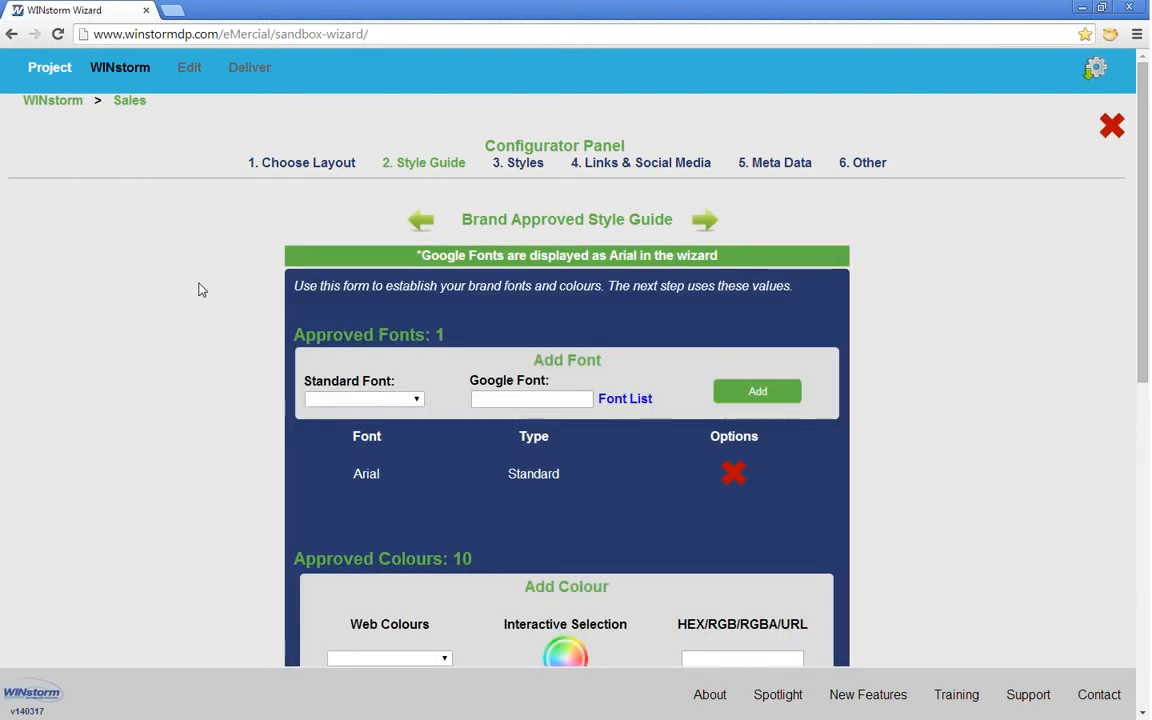
scroll(200, 289, down, 1)
scroll(198, 289, down, 2)
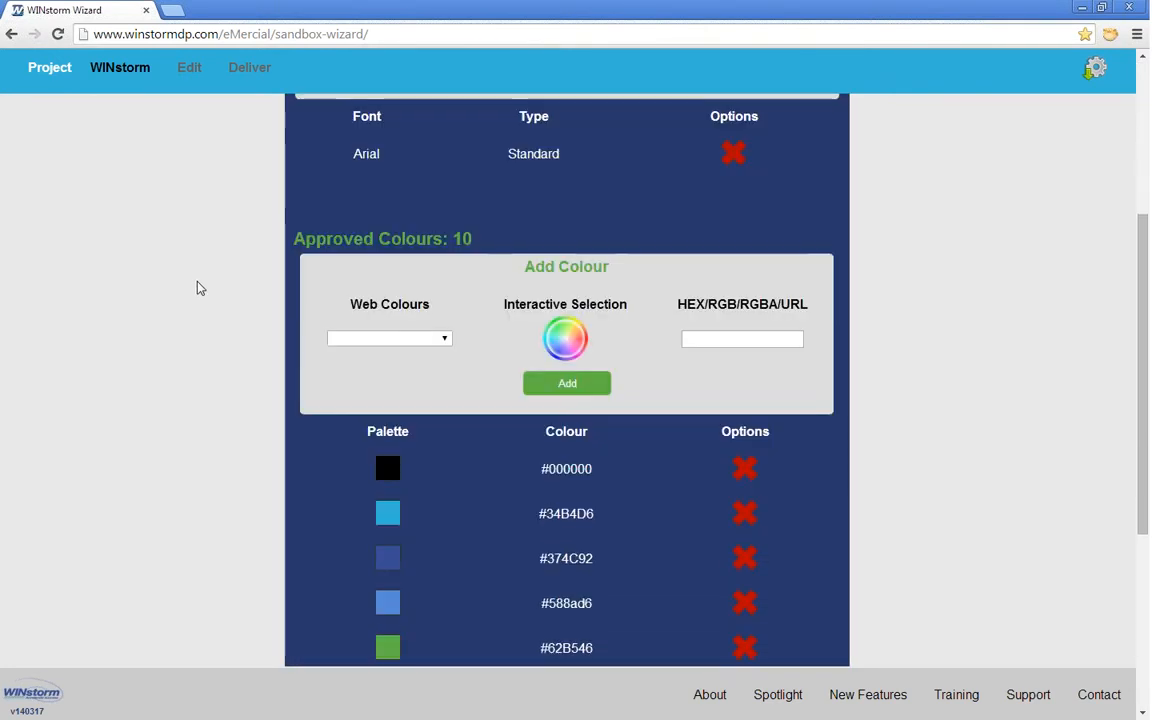
scroll(199, 287, up, 3)
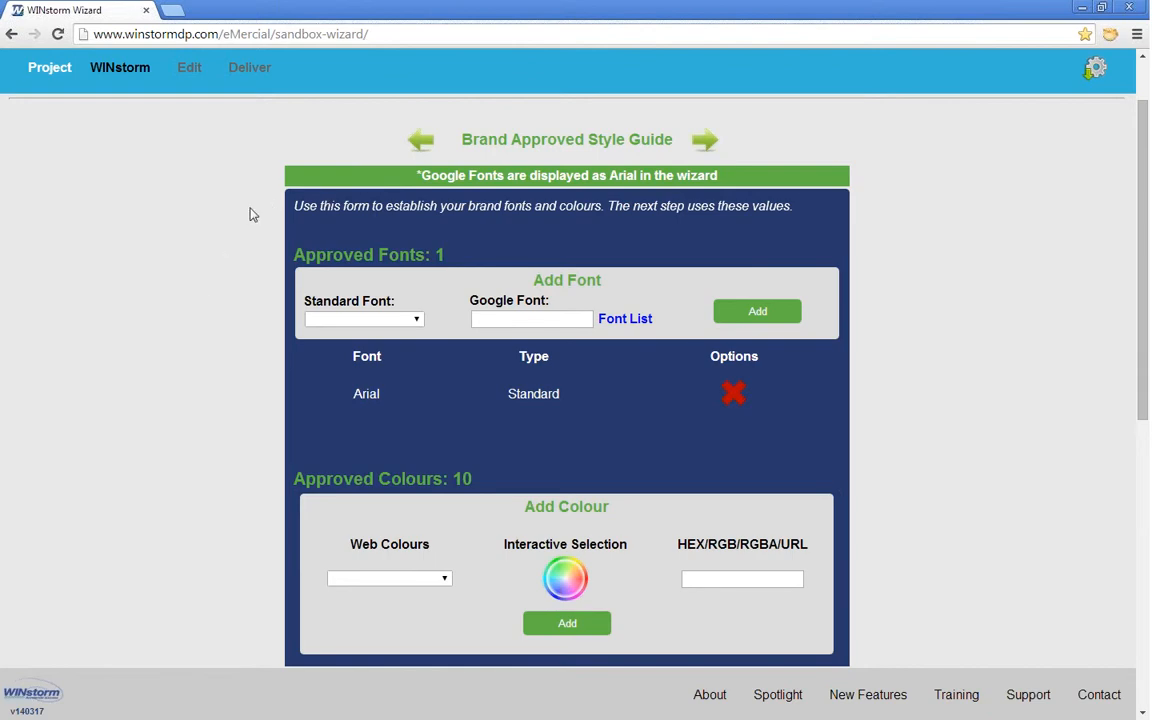
scroll(249, 213, up, 1)
click(518, 166)
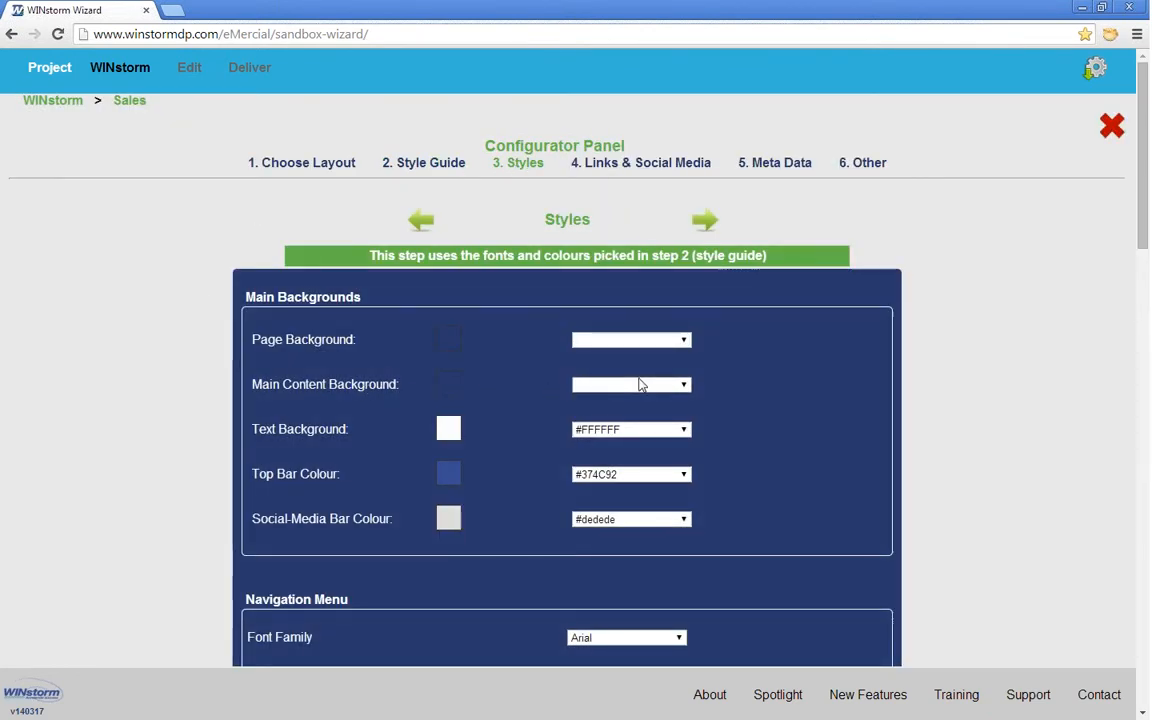
Step: Set the main content background to #7FFF00 and the page background to #FF7F50
click(641, 385)
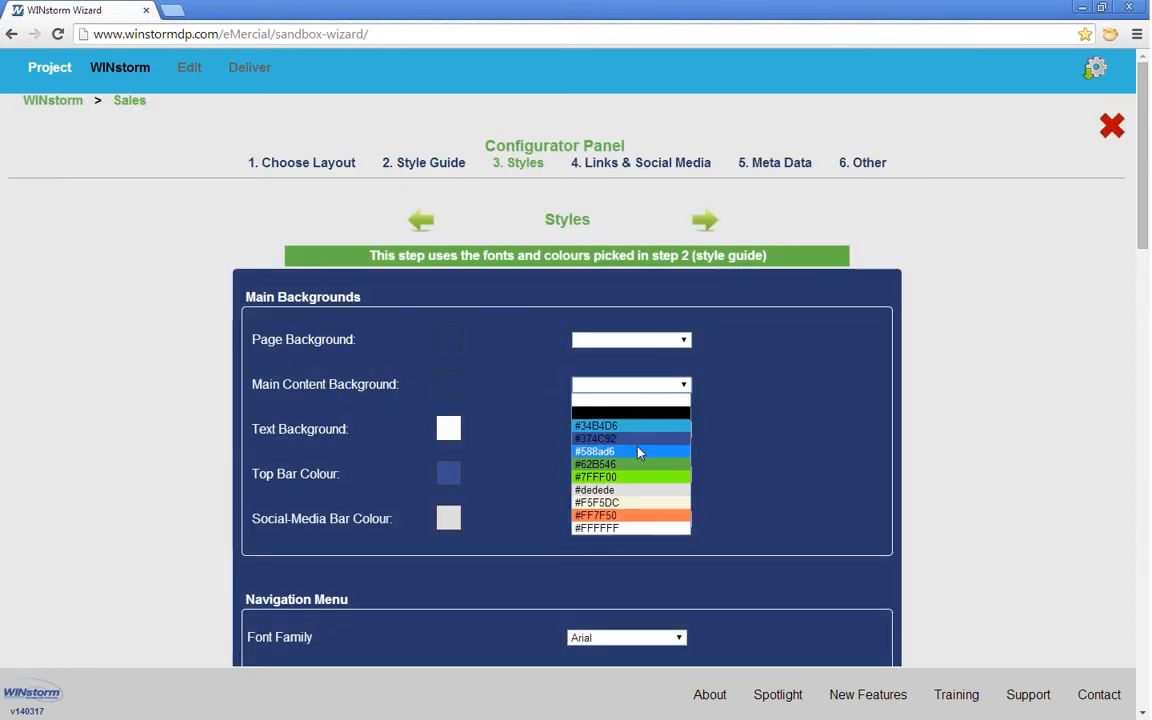
key(Escape)
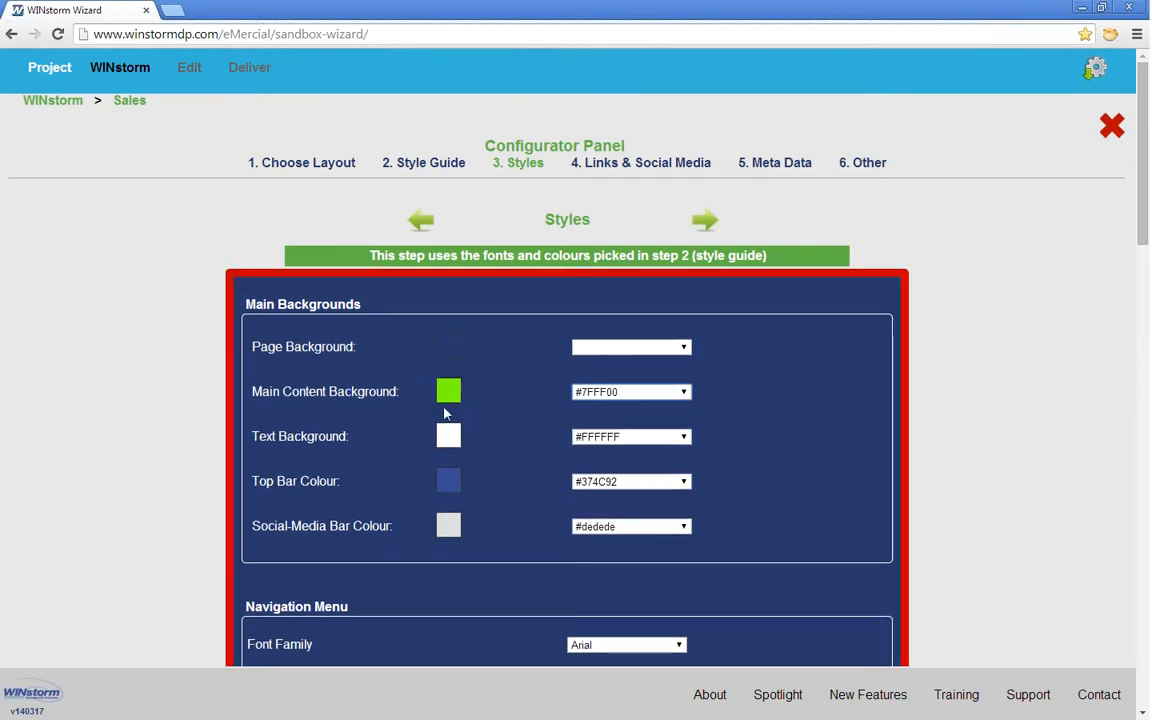
click(646, 348)
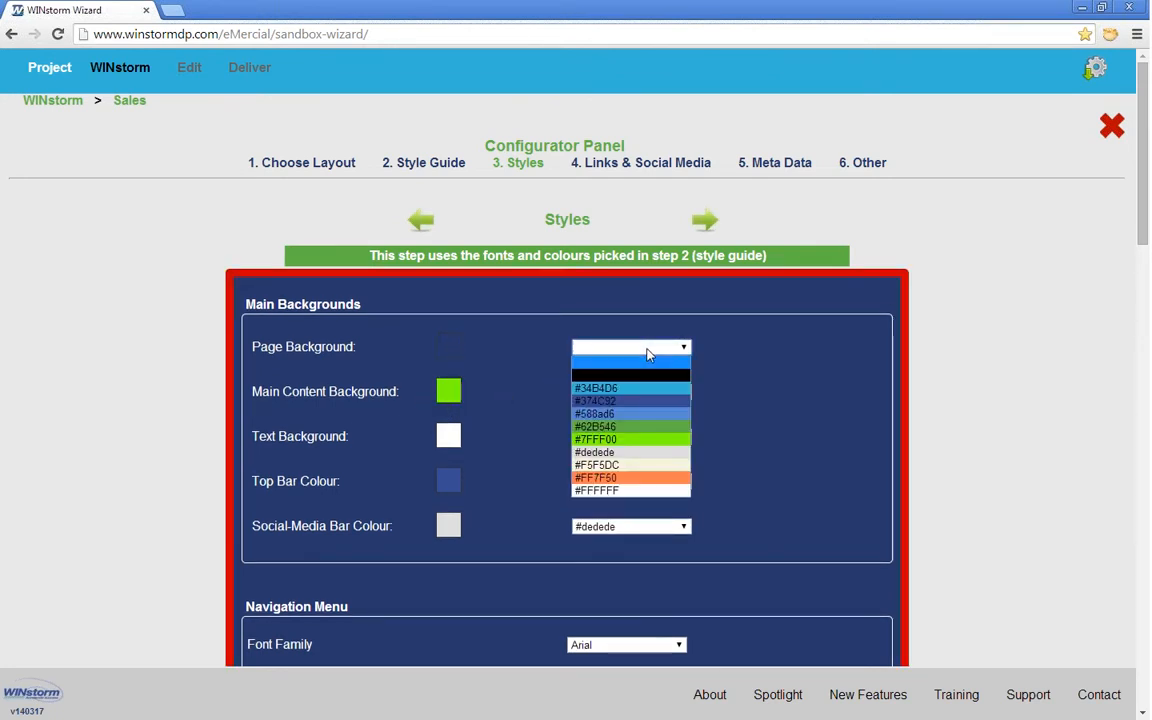
click(645, 478)
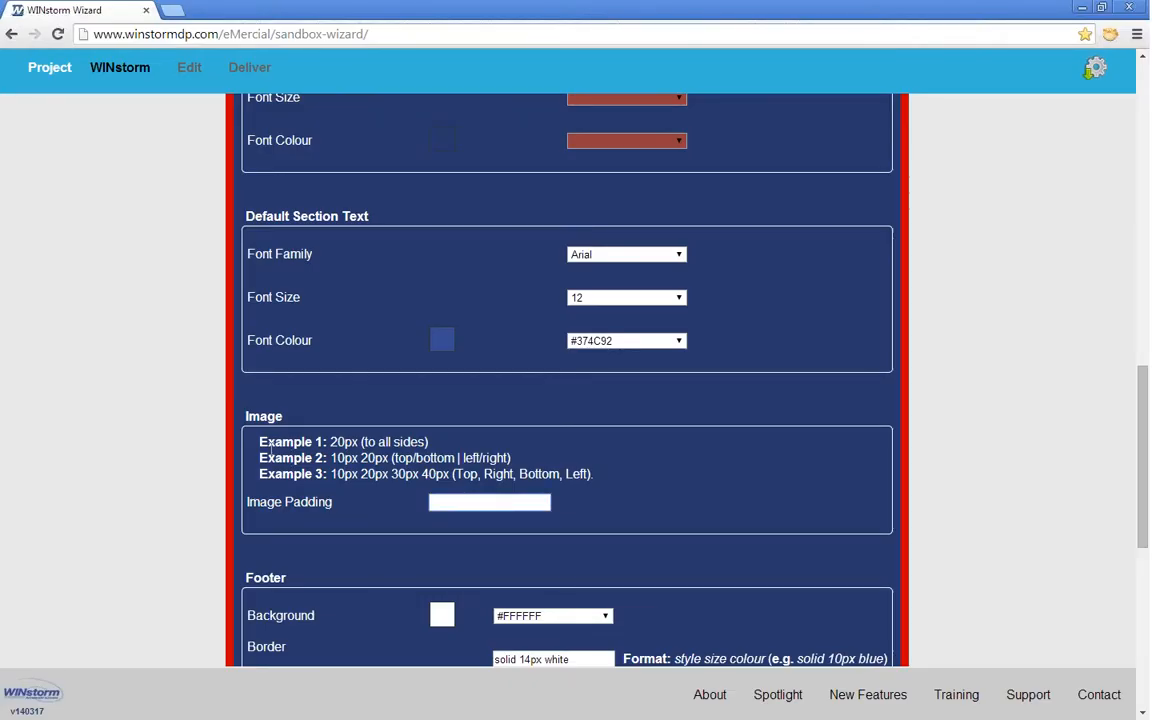
Step: Keep Arial as the email font and leave Styles unsaved for Links & Social Media
drag(258, 442, 429, 442)
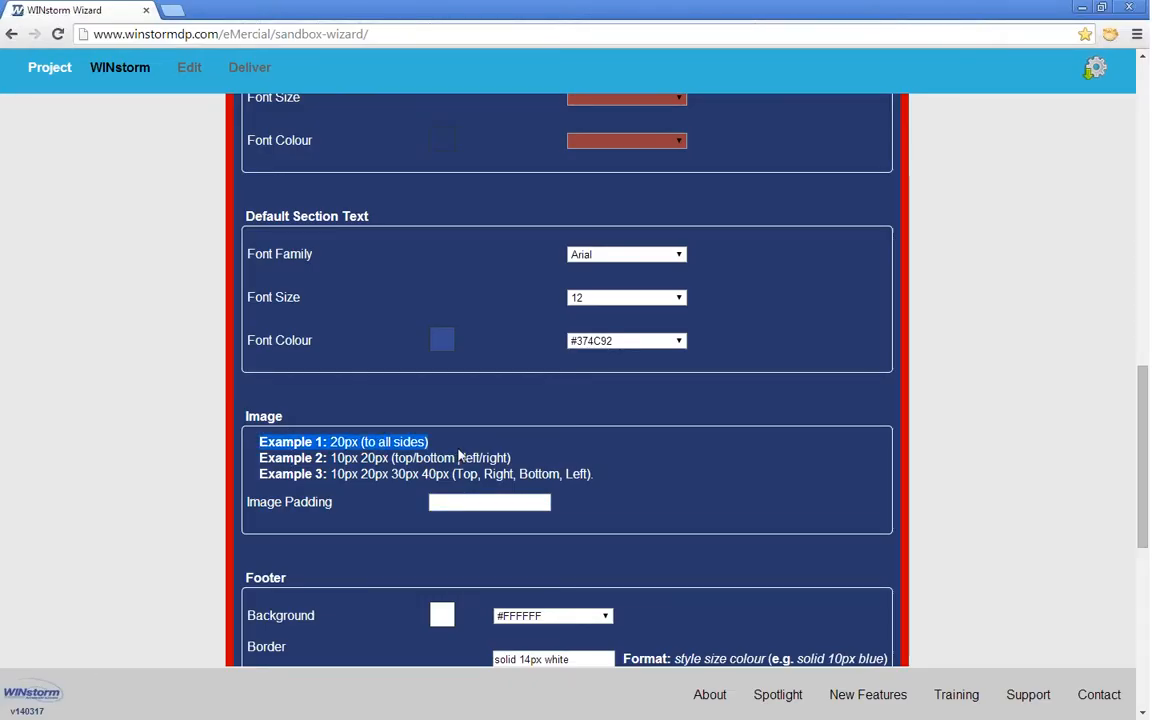
scroll(464, 455, down, 2)
scroll(464, 455, up, 1)
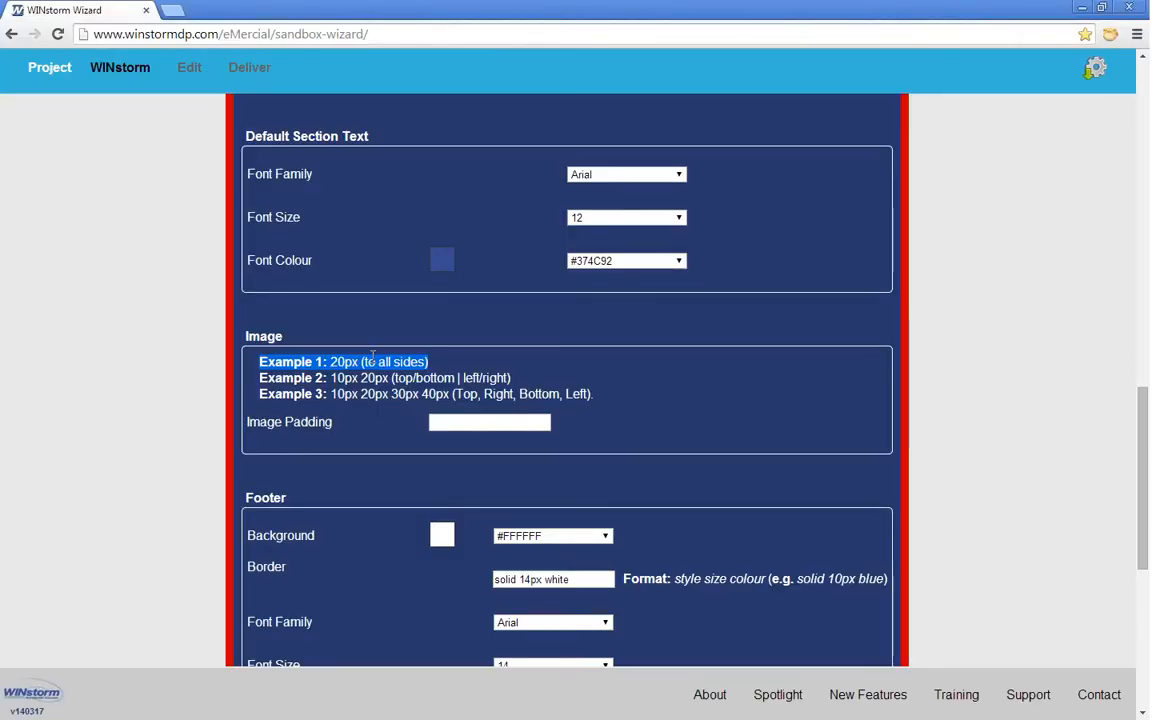
scroll(373, 362, down, 4)
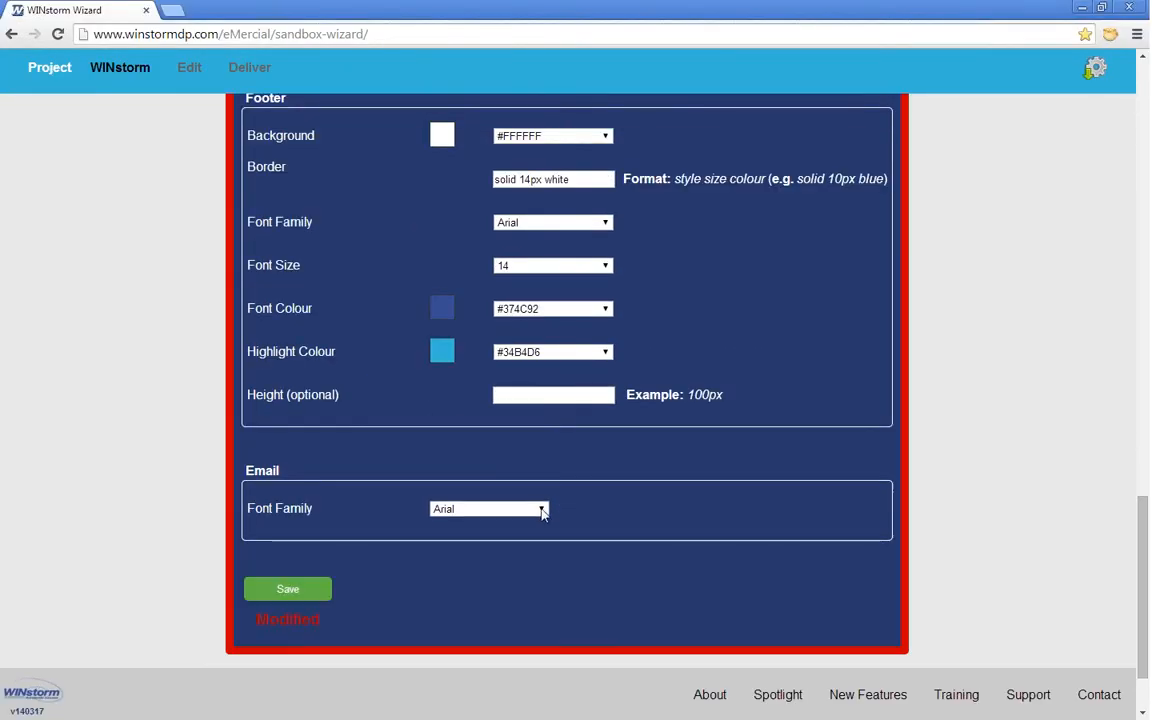
click(510, 511)
click(499, 536)
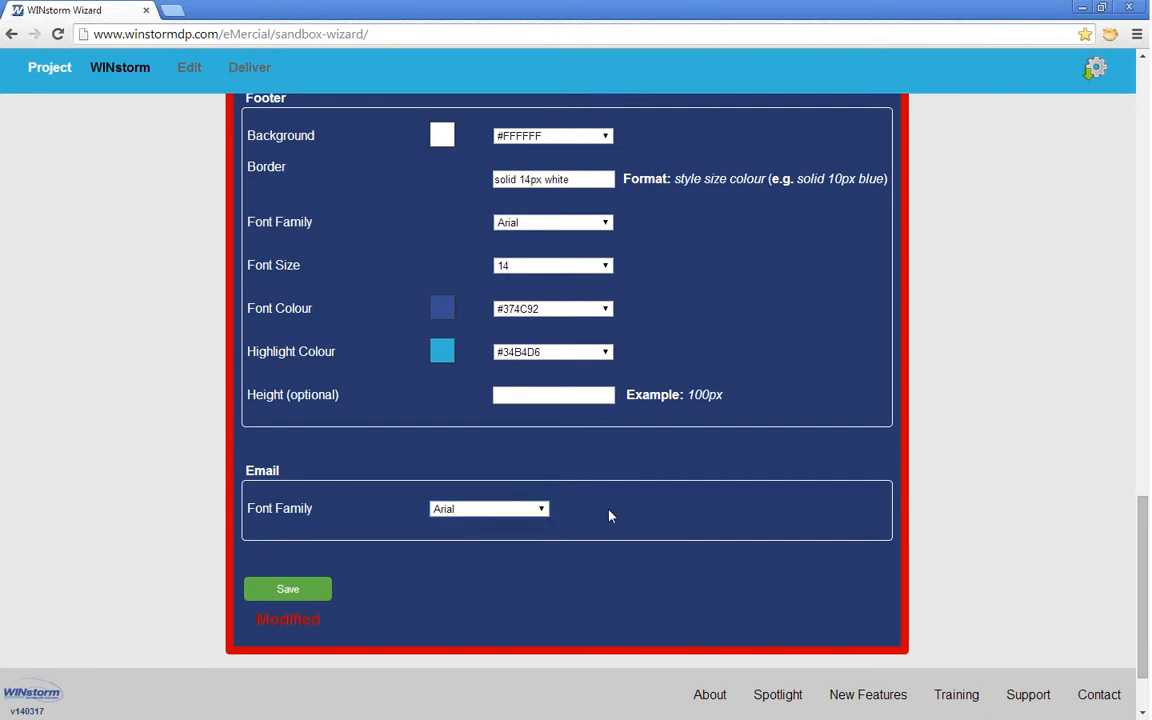
scroll(609, 514, up, 15)
click(619, 167)
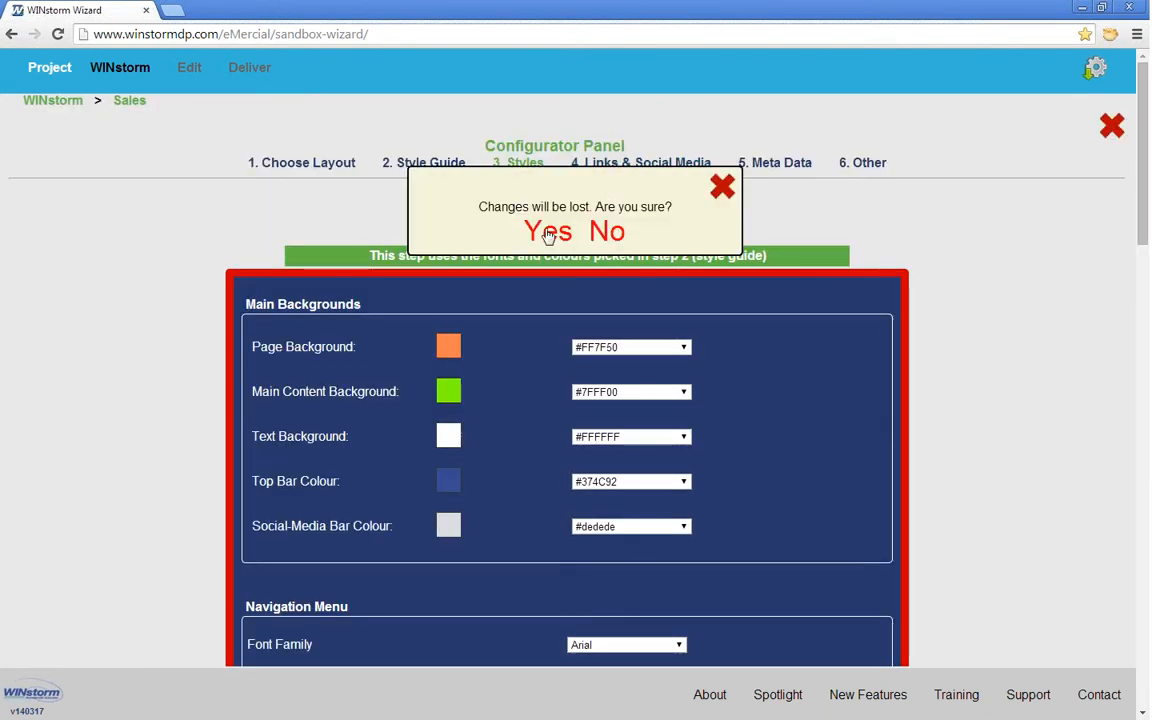
click(542, 232)
Step: Preview the Company Website follow-us link in a new tab, then advance to 5. Meta Data
scroll(321, 342, down, 7)
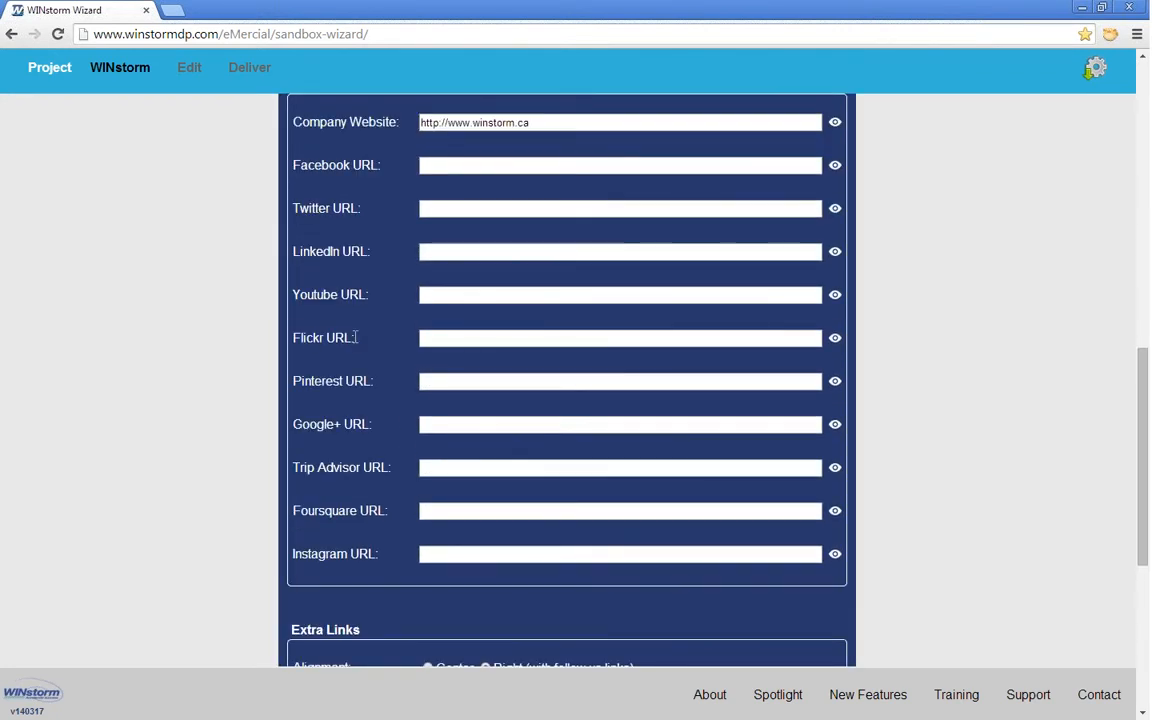
click(835, 124)
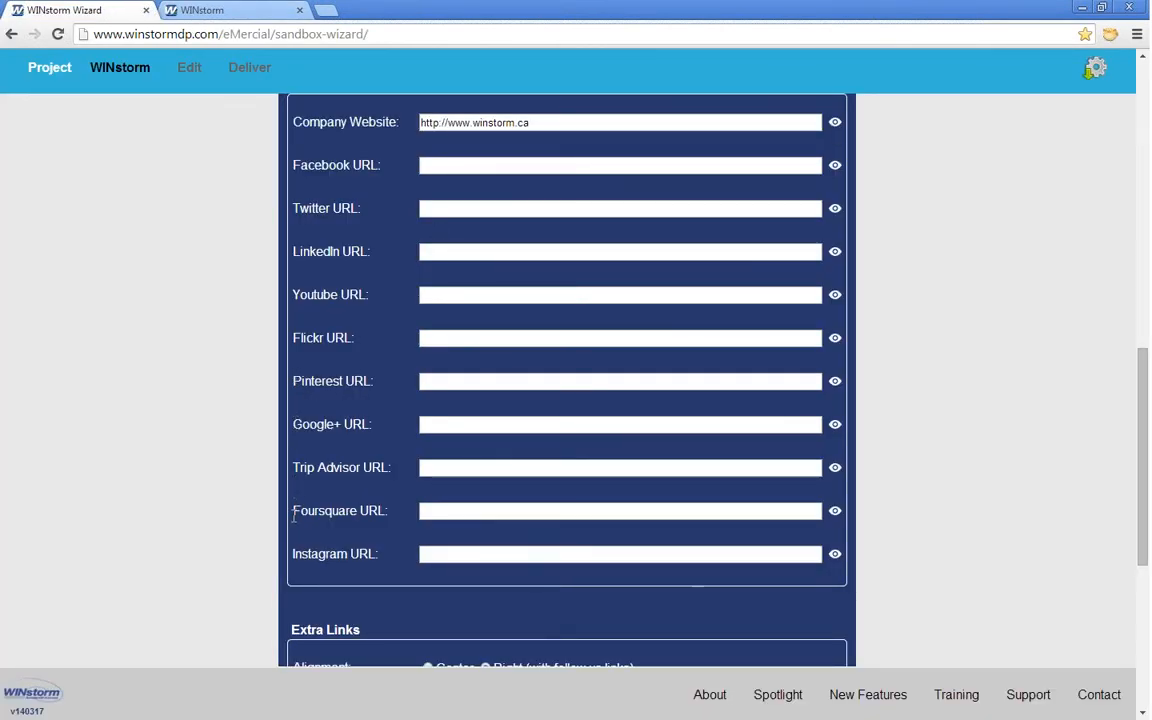
scroll(340, 580, down, 3)
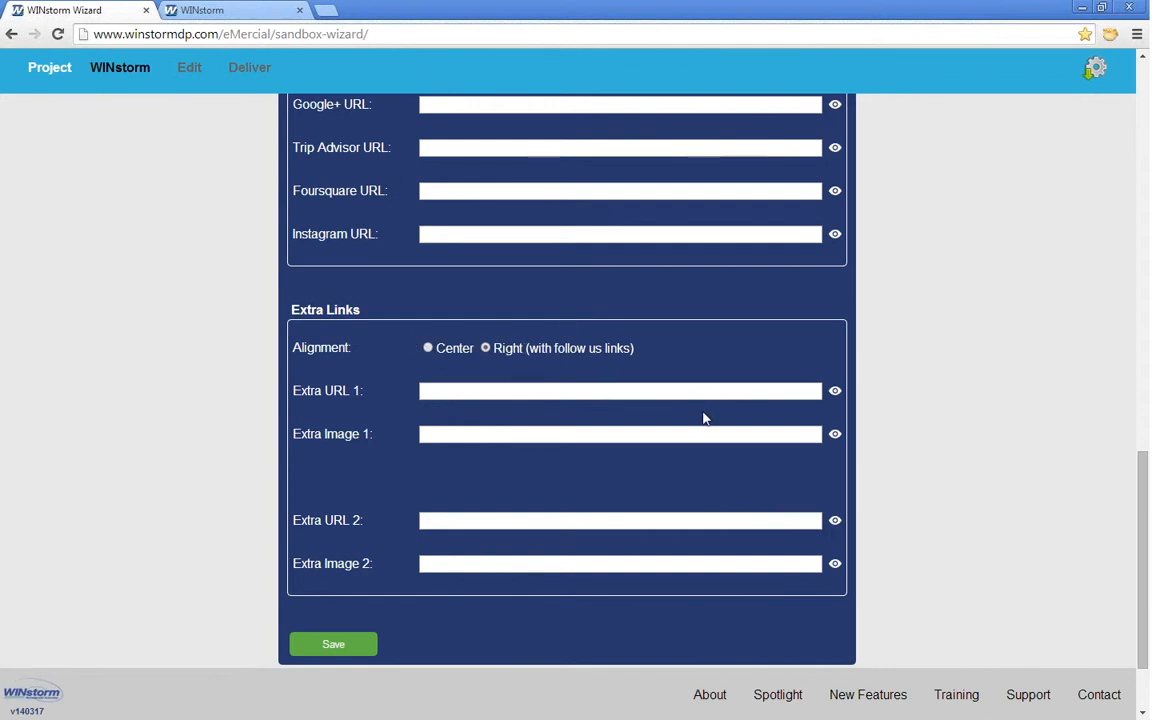
scroll(703, 418, up, 10)
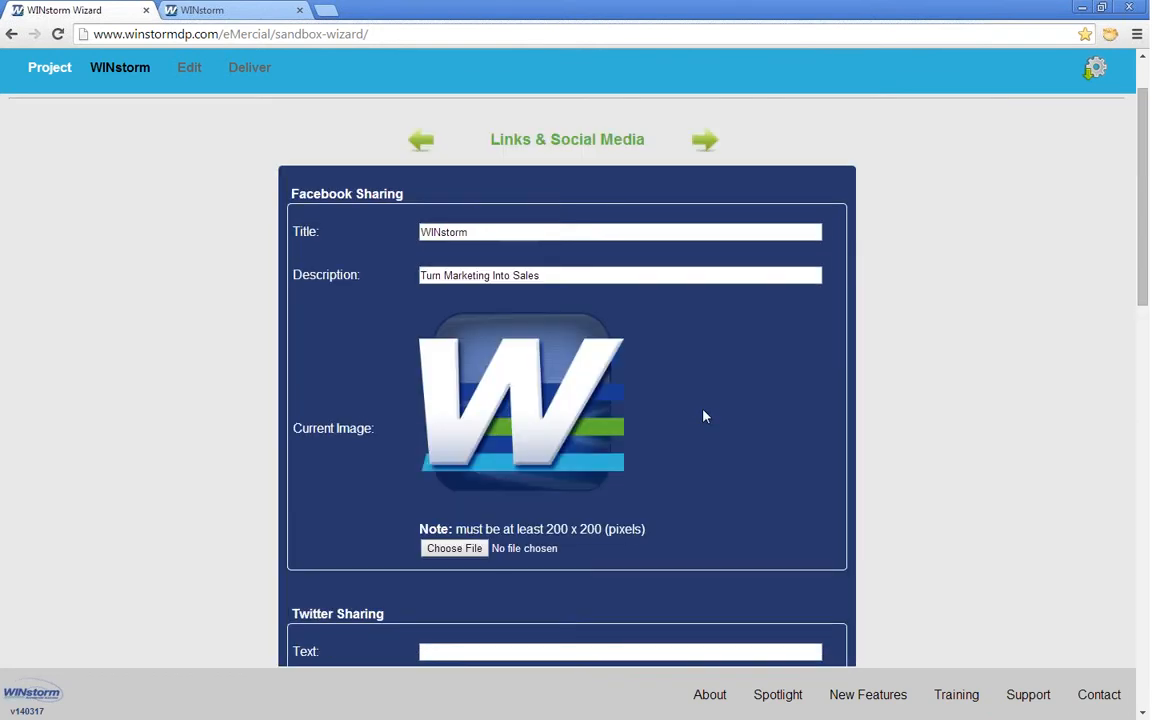
click(776, 162)
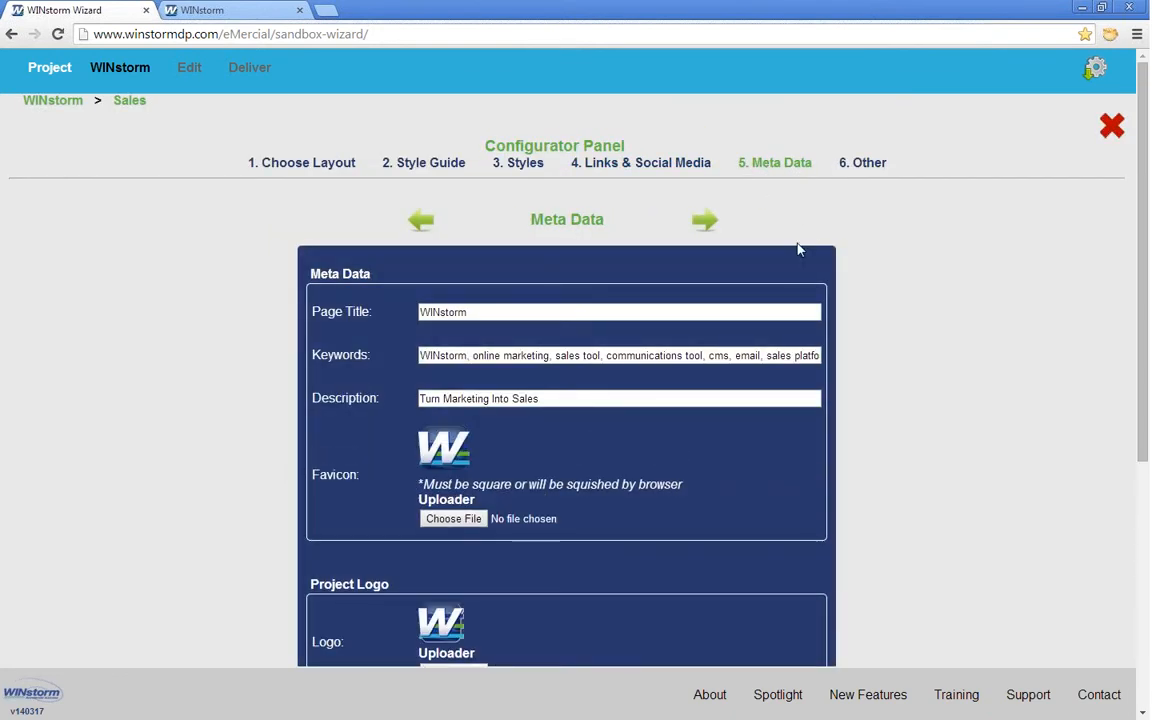
Step: Review the Meta Data fields, then switch to the 6. Other advanced options step
scroll(769, 272, down, 3)
scroll(766, 280, up, 2)
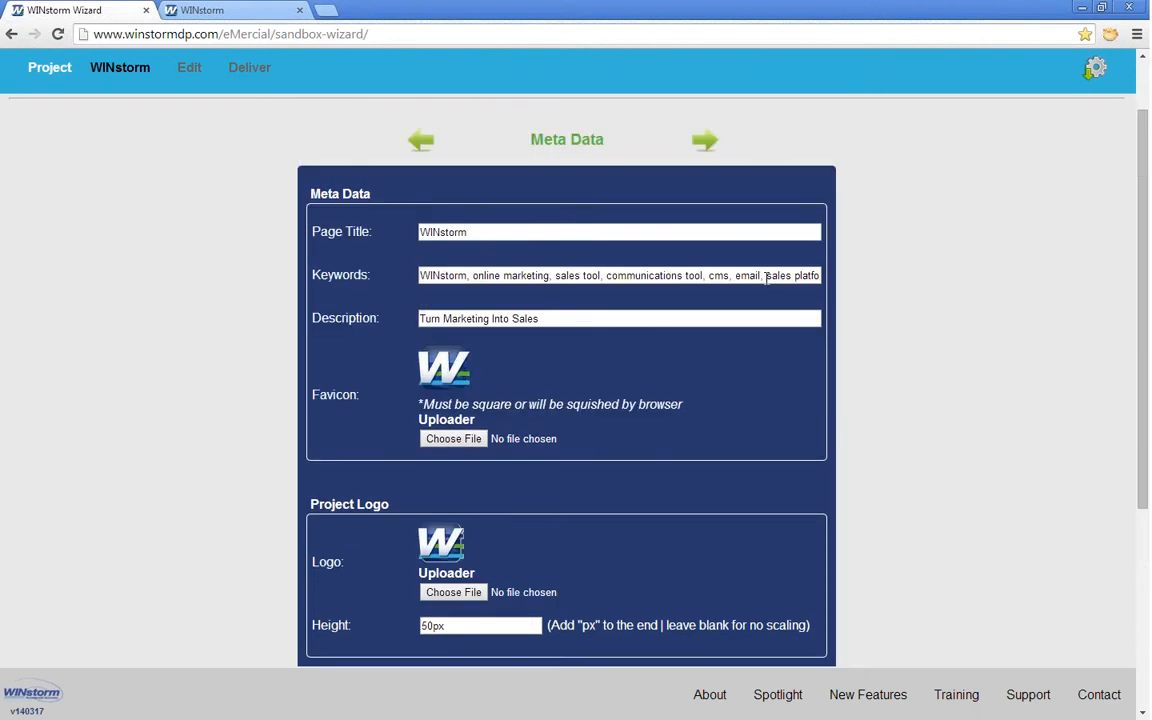
scroll(767, 280, up, 1)
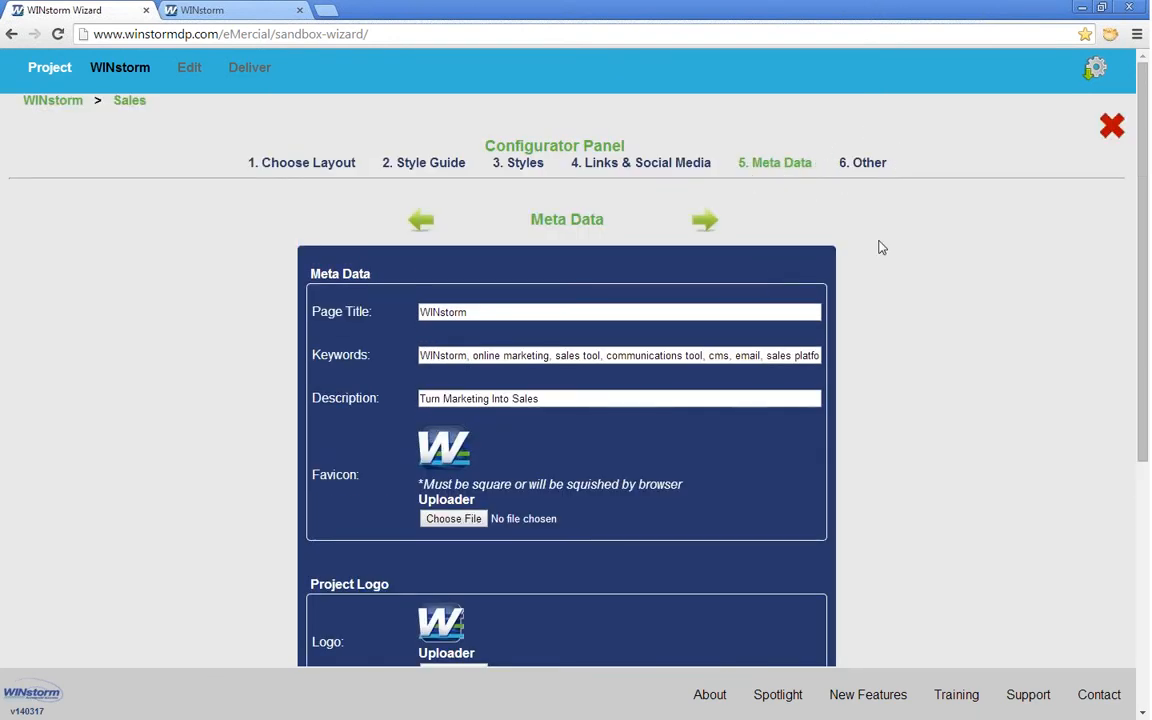
scroll(879, 249, down, 4)
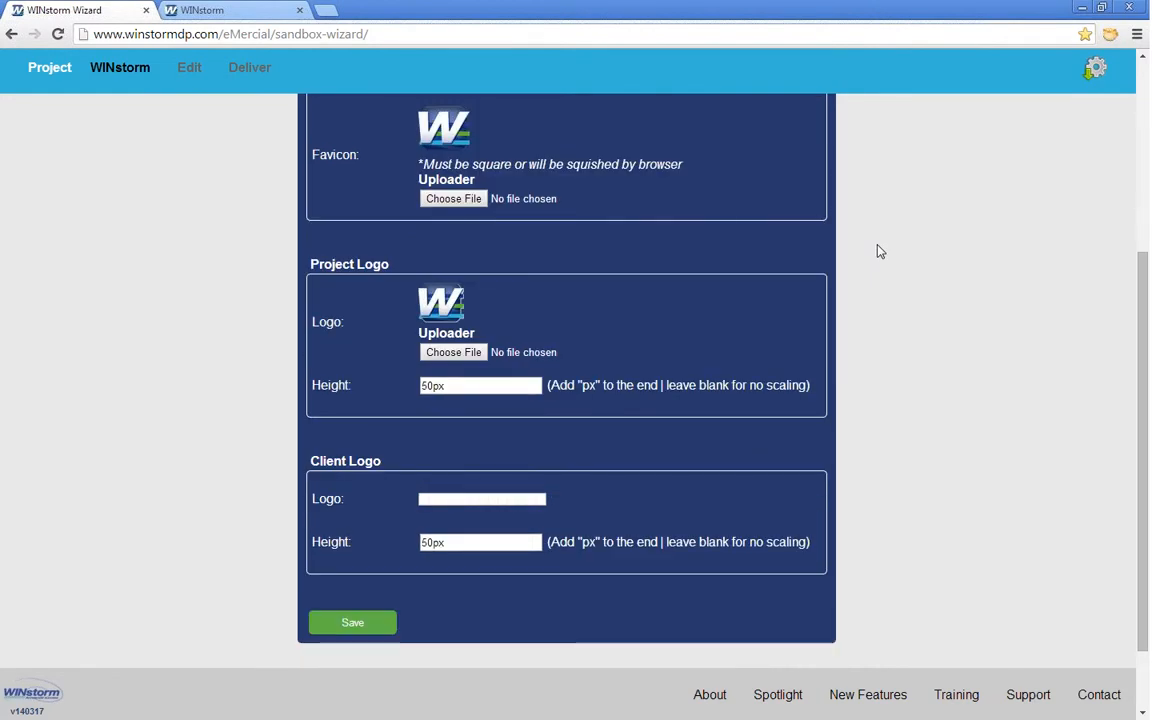
scroll(879, 249, up, 4)
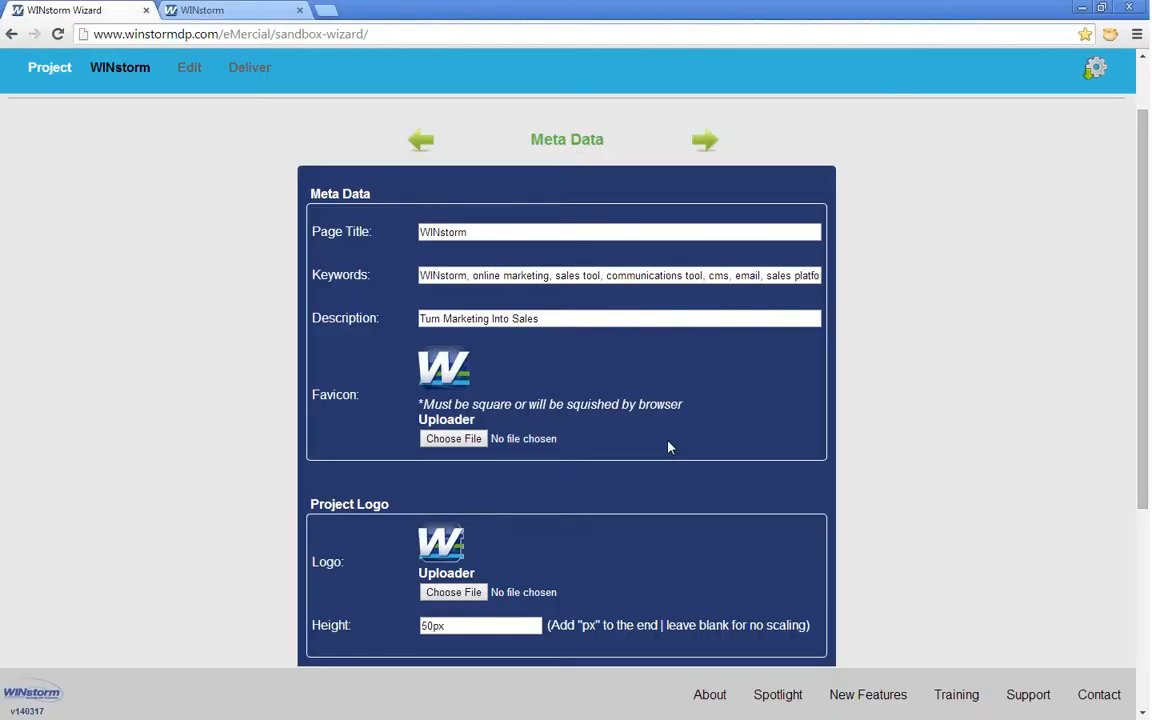
click(869, 165)
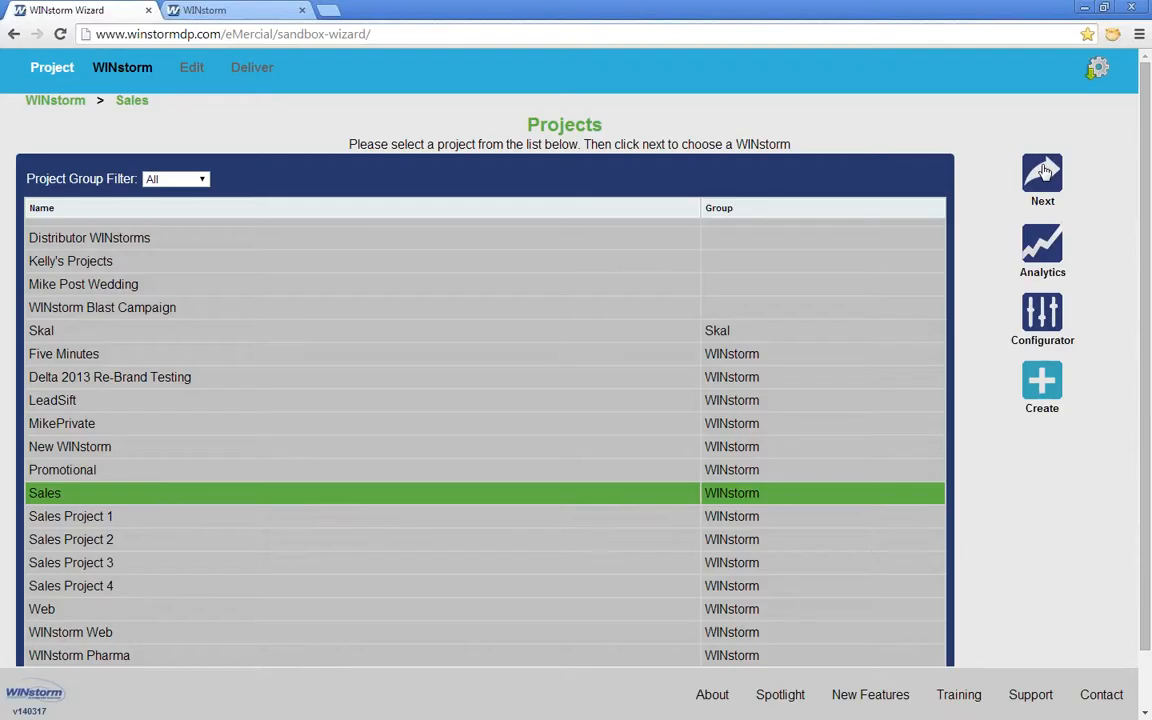
Step: Open the Sales story list, search it for 'test', then clear the search
click(1043, 172)
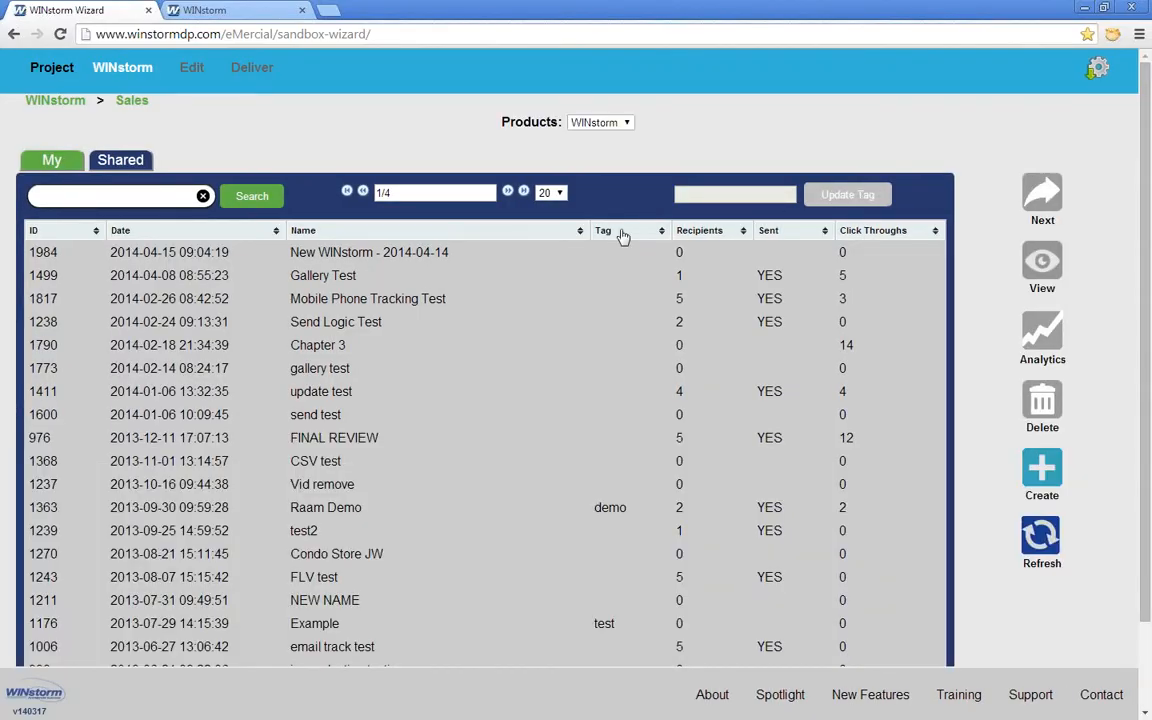
click(121, 192)
text(test)
click(264, 200)
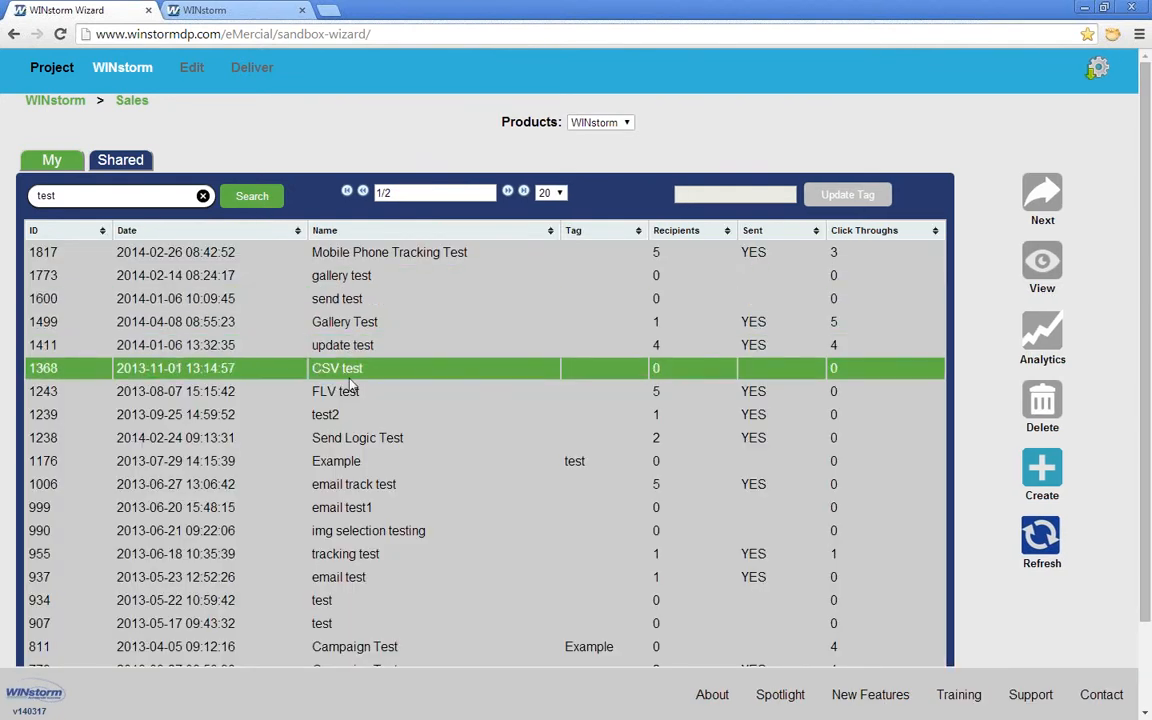
click(203, 197)
Step: Search for 'final' and 'demo', clear the search, and open story 1984 for editing
text(final)
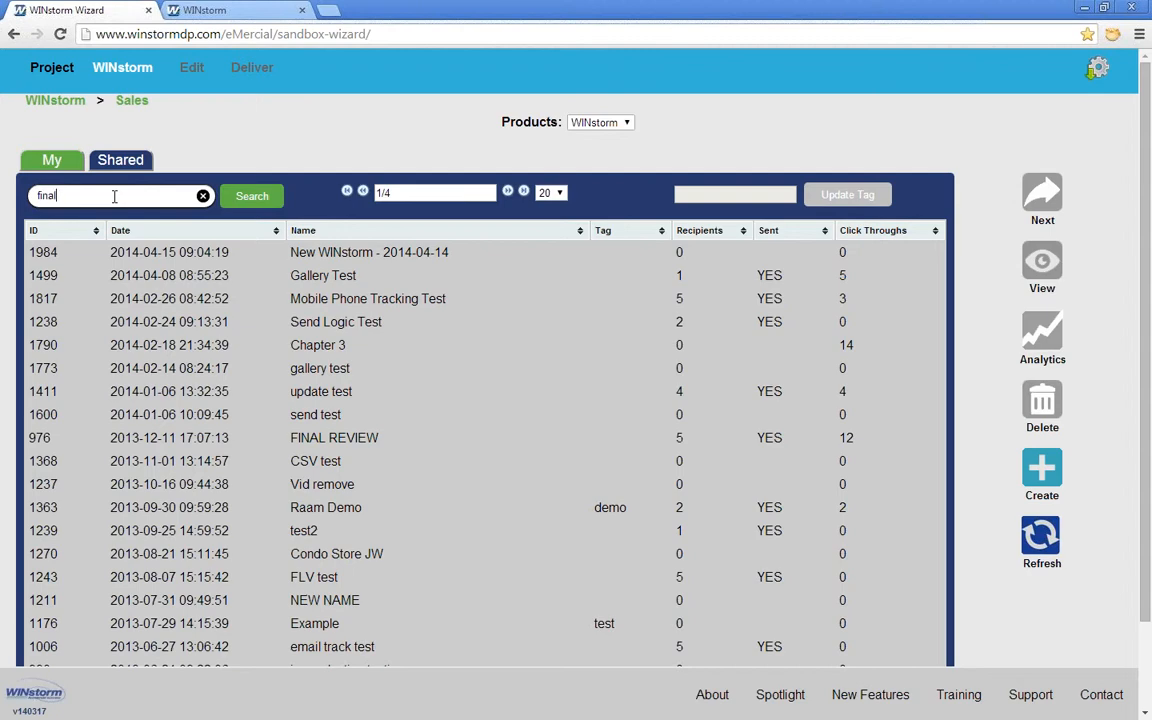
key(Return)
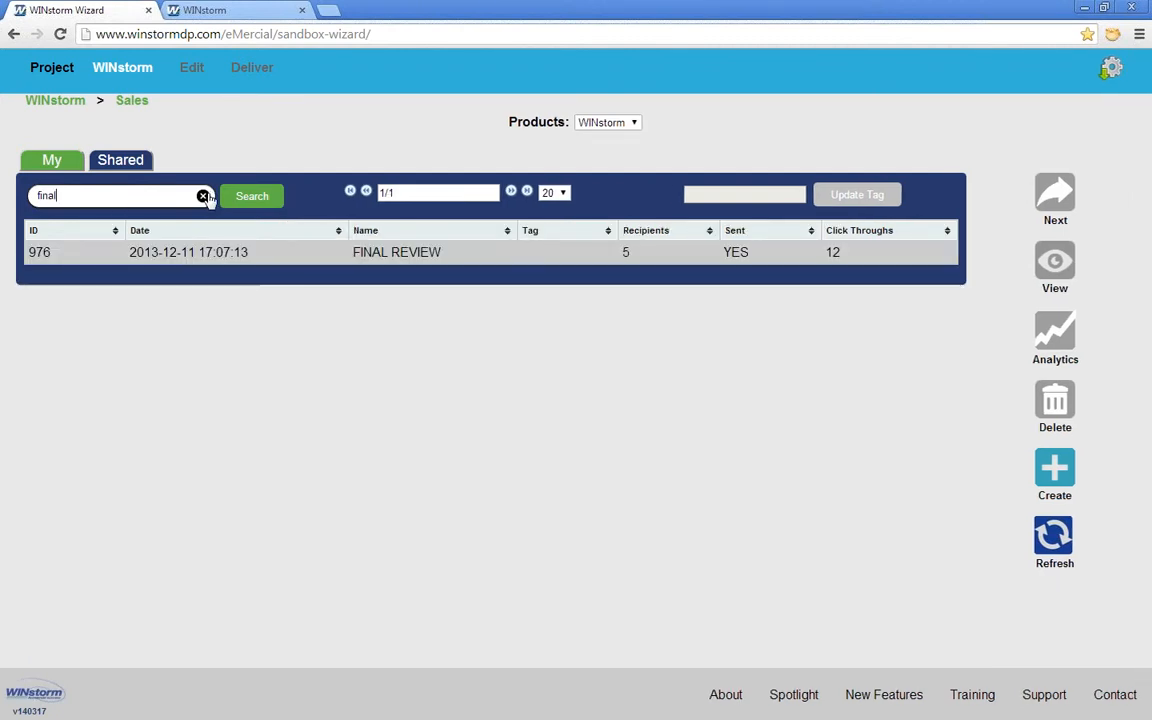
click(203, 196)
text(demo)
key(Return)
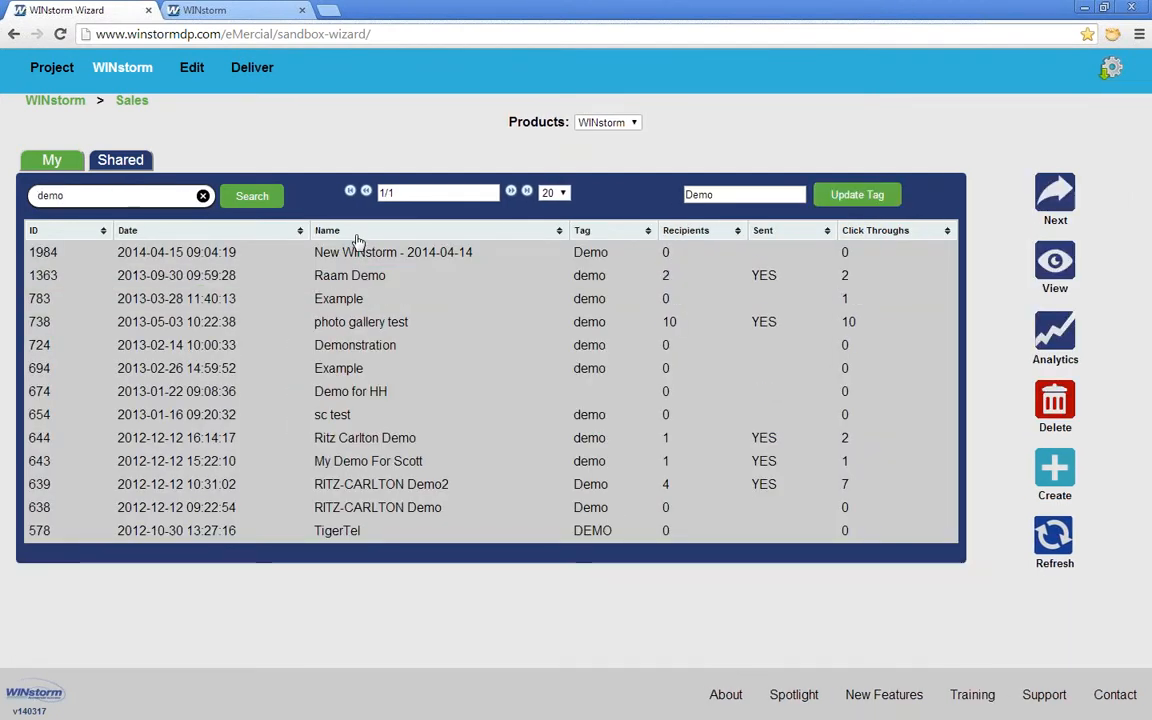
click(202, 195)
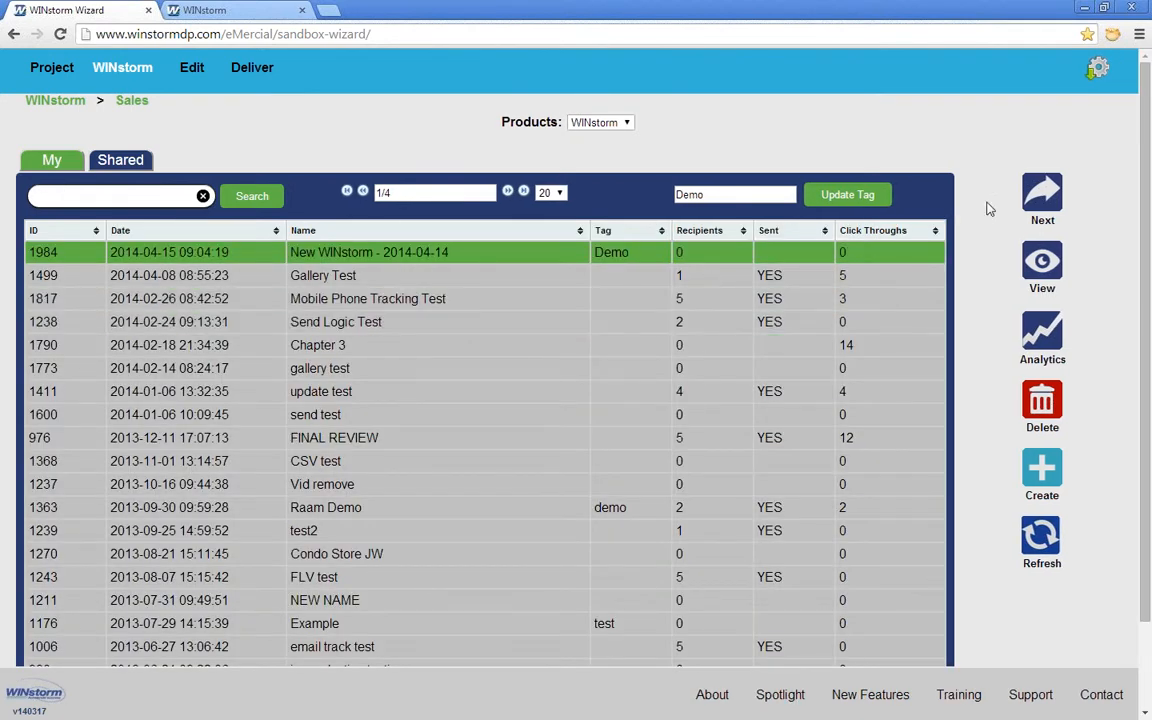
click(1038, 193)
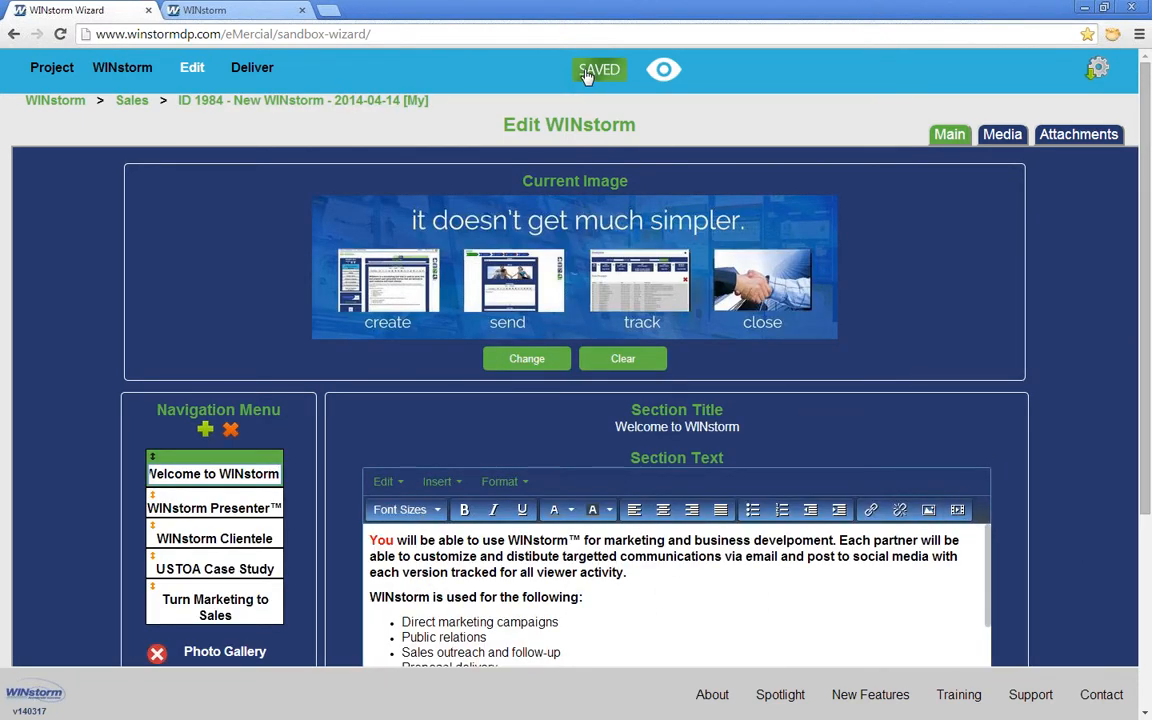
Step: Open the story preview twice in new tabs, then close both preview tabs
click(664, 70)
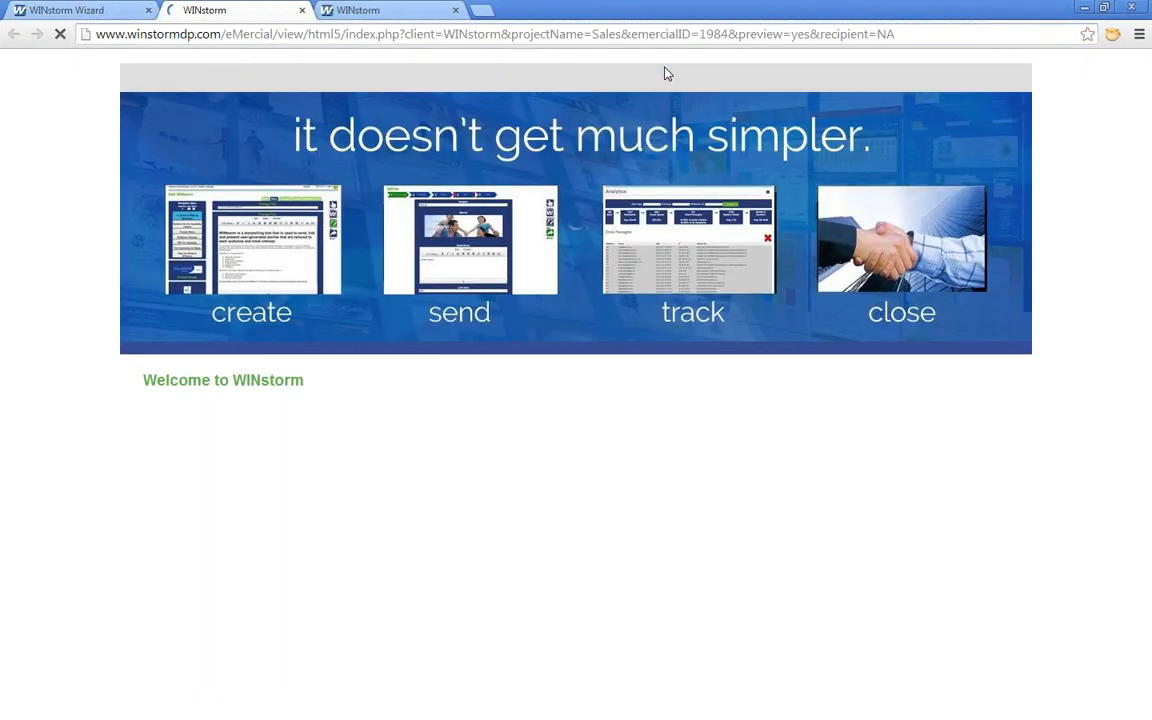
click(110, 14)
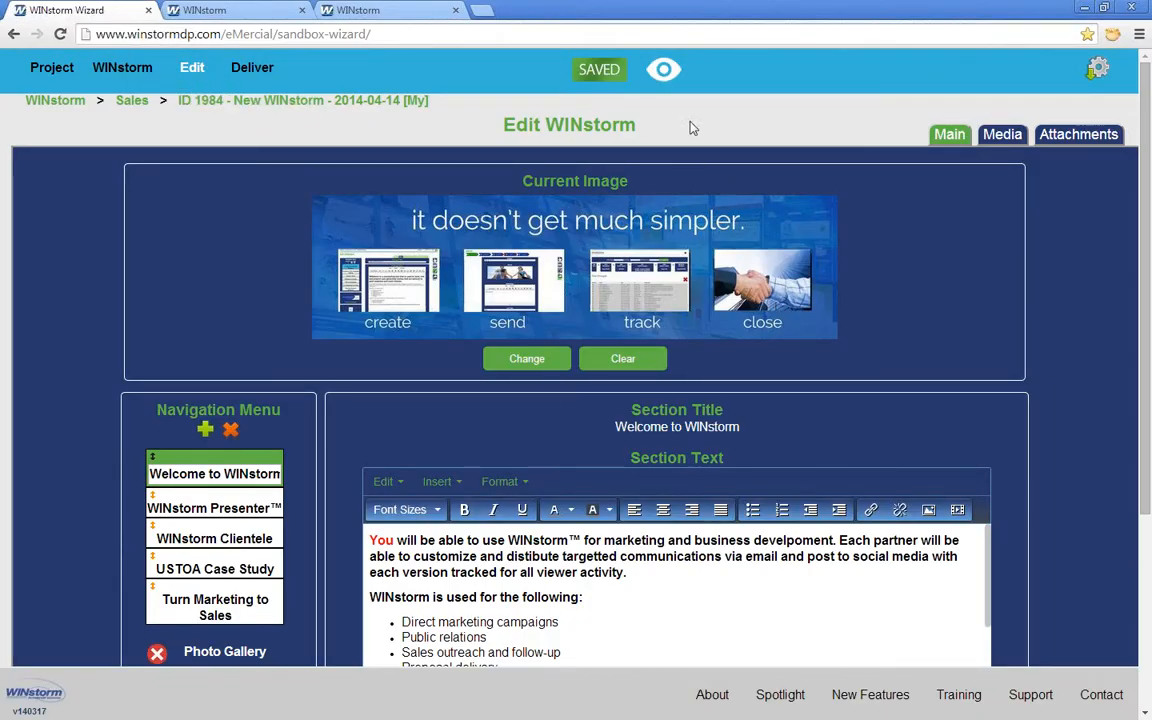
click(665, 71)
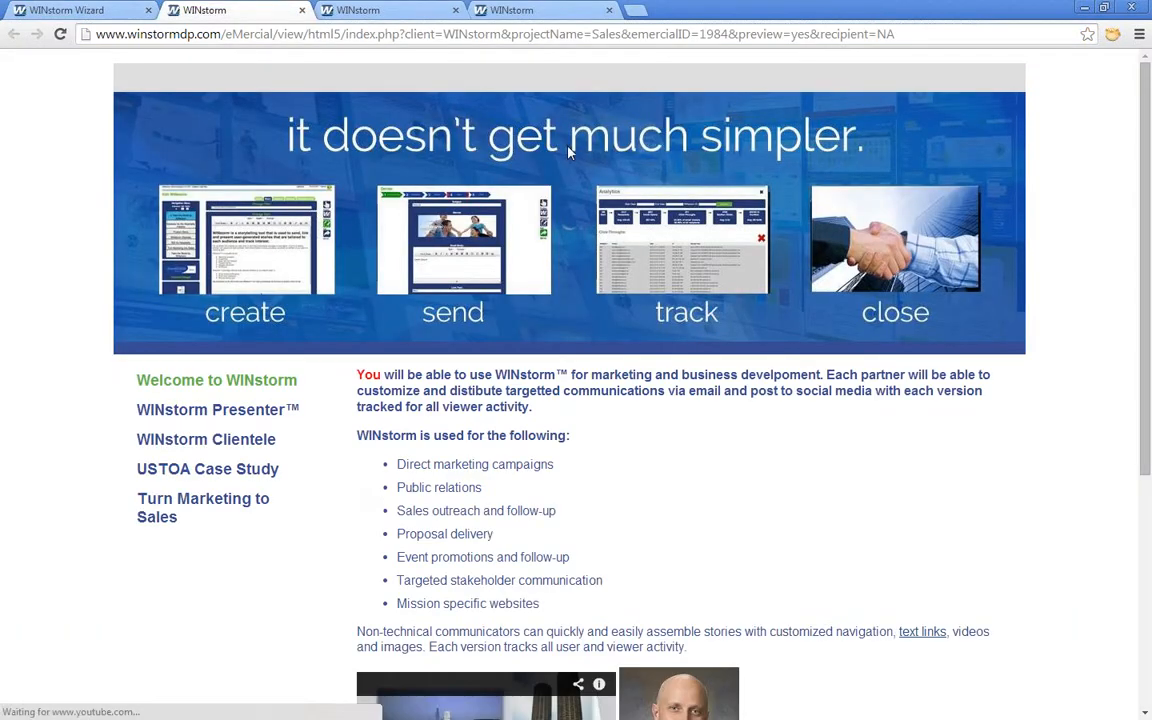
click(301, 13)
click(301, 13)
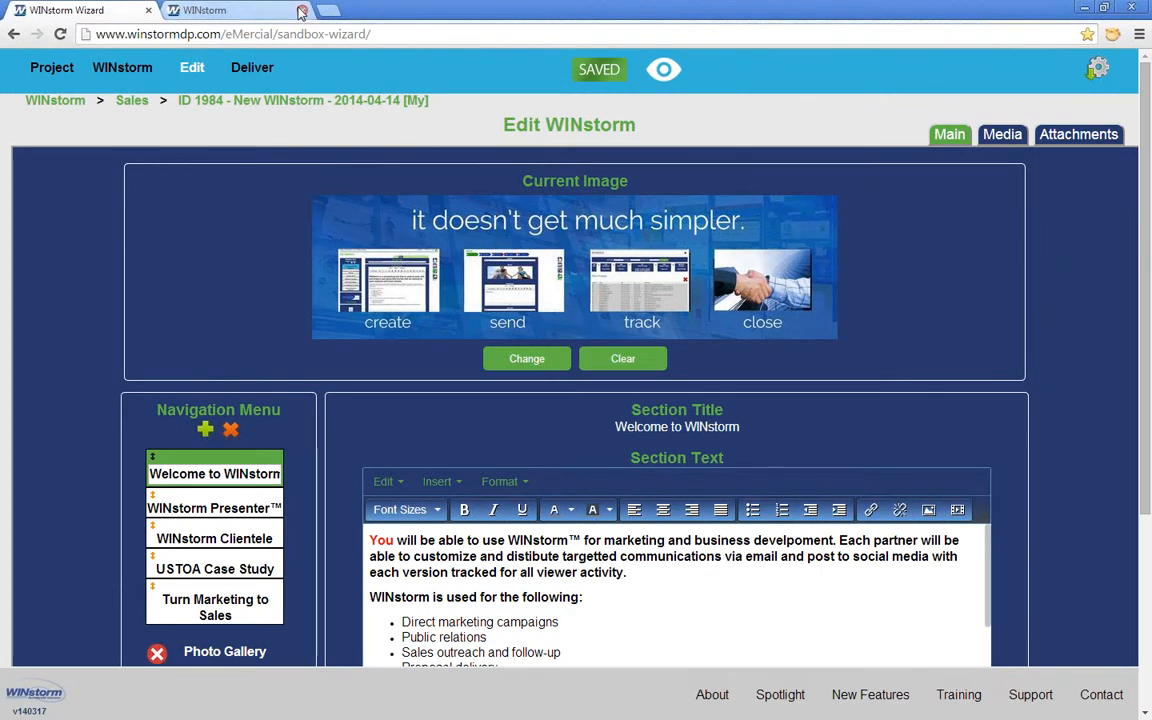
click(269, 11)
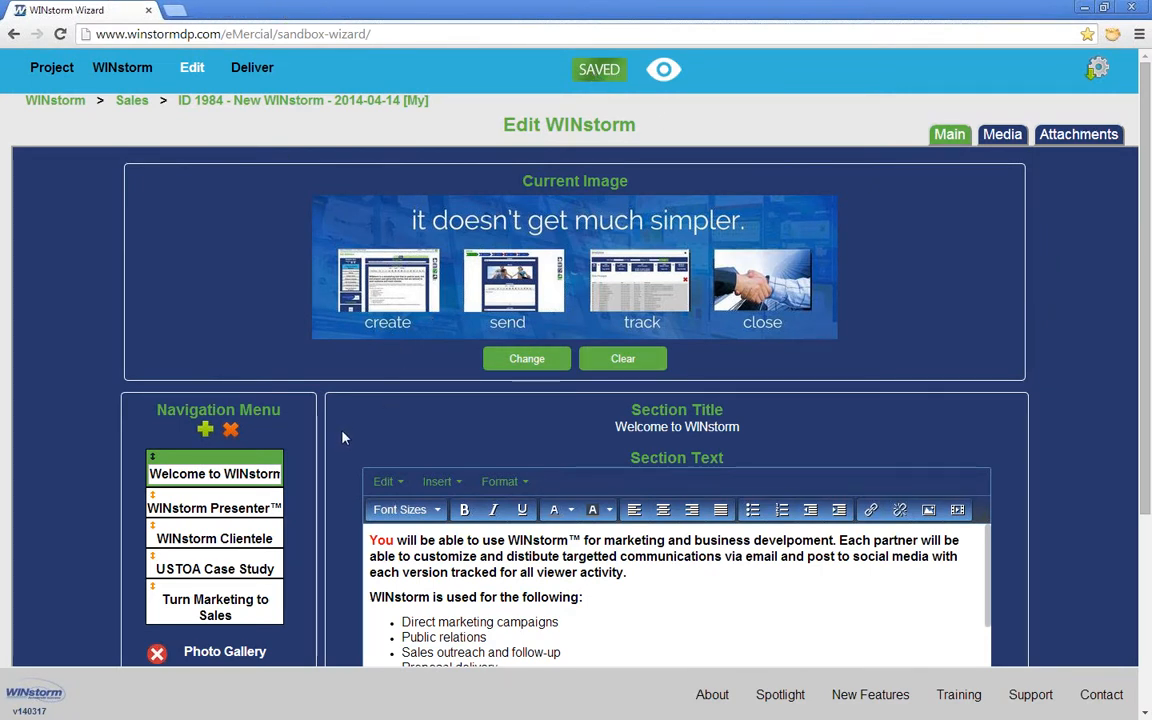
scroll(342, 437, down, 1)
scroll(342, 437, up, 1)
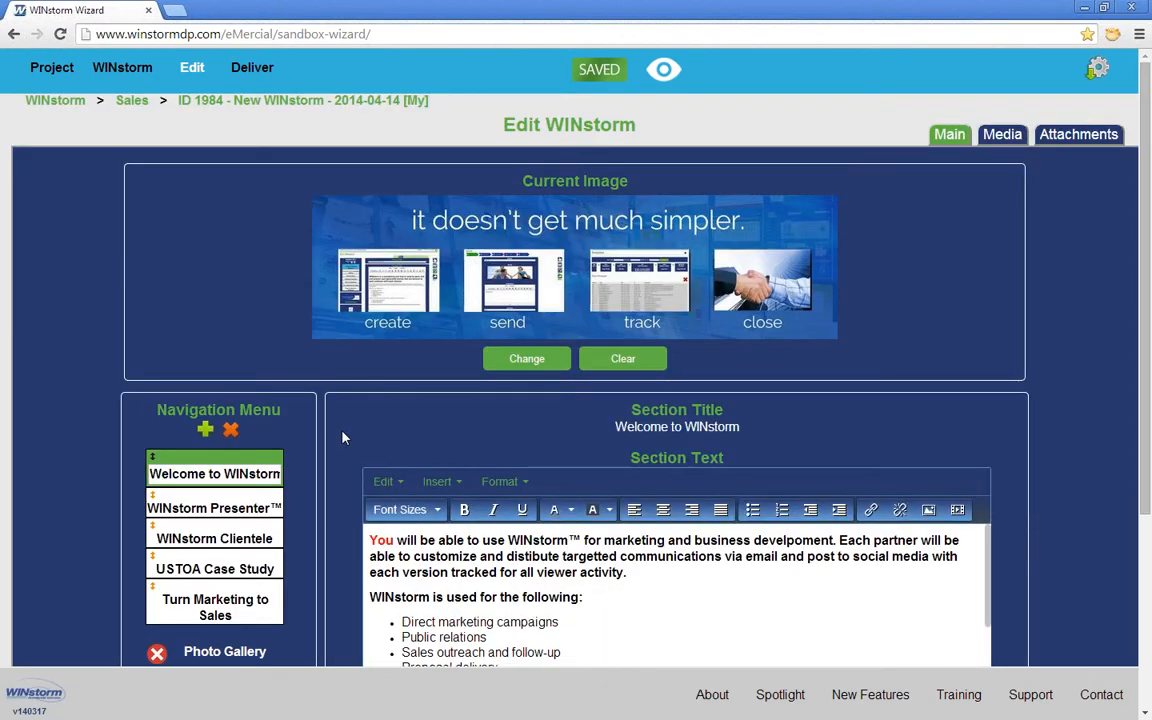
scroll(342, 437, down, 1)
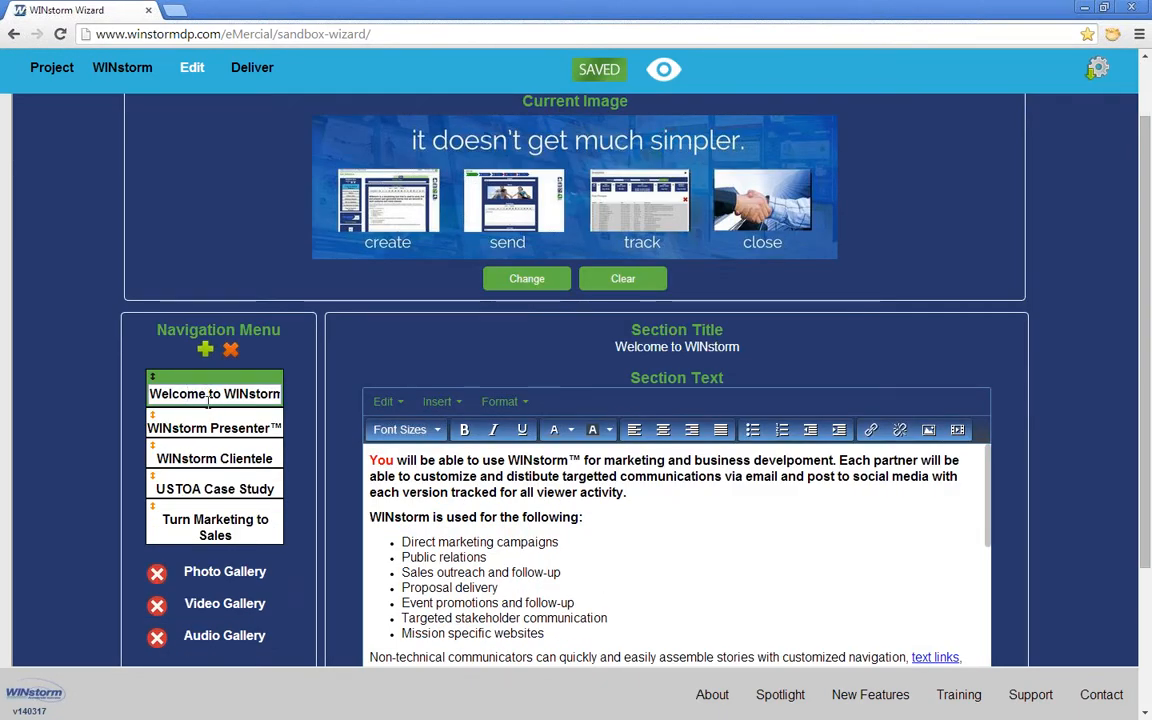
Step: Rename Welcome to 'Demo to WINstorm' and nest it as a sub-item under WINstorm Presenter
drag(204, 393, 116, 391)
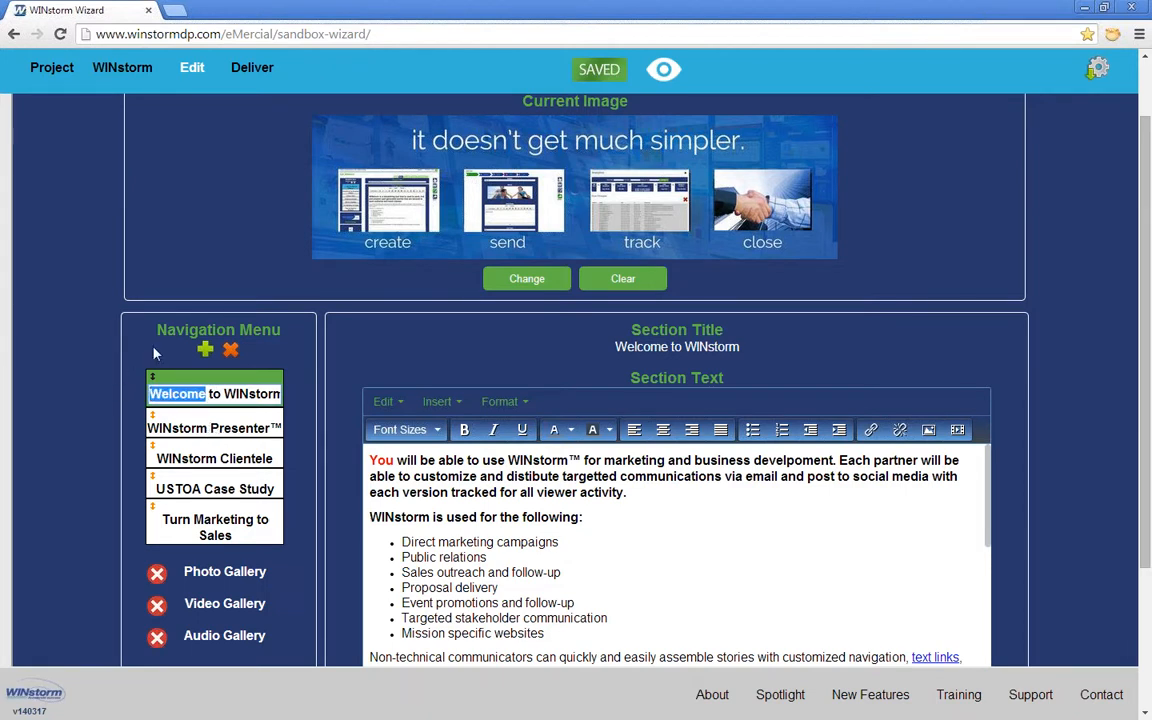
text(Demo)
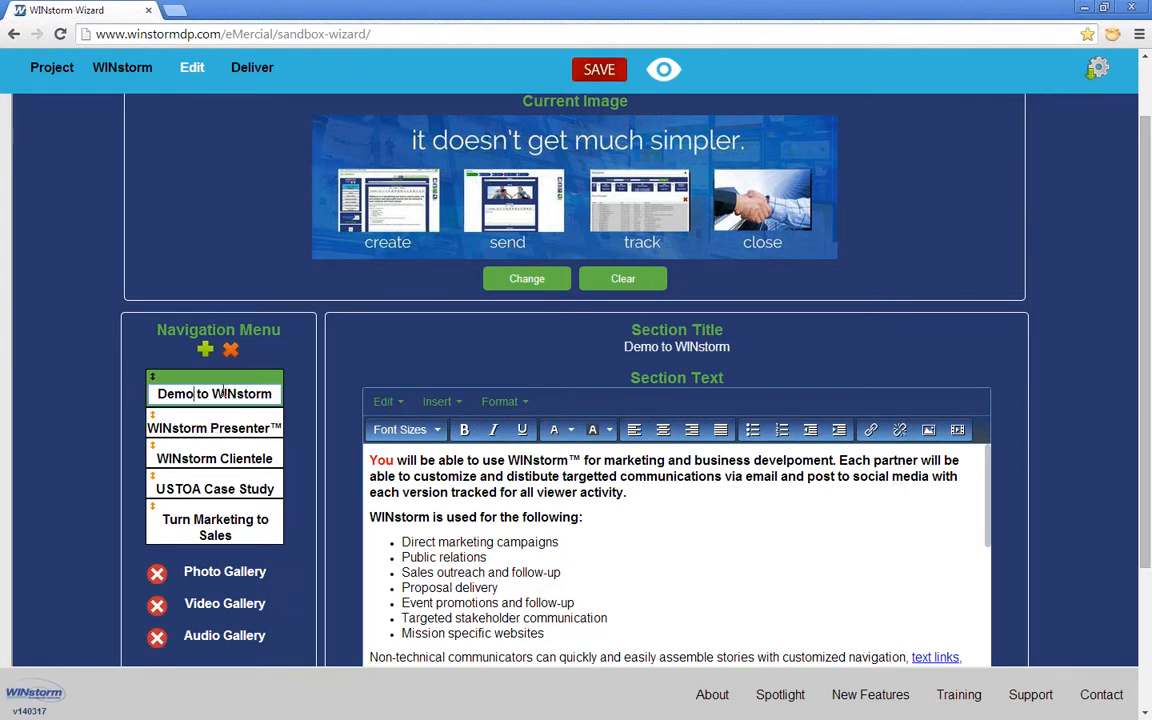
drag(225, 385, 186, 425)
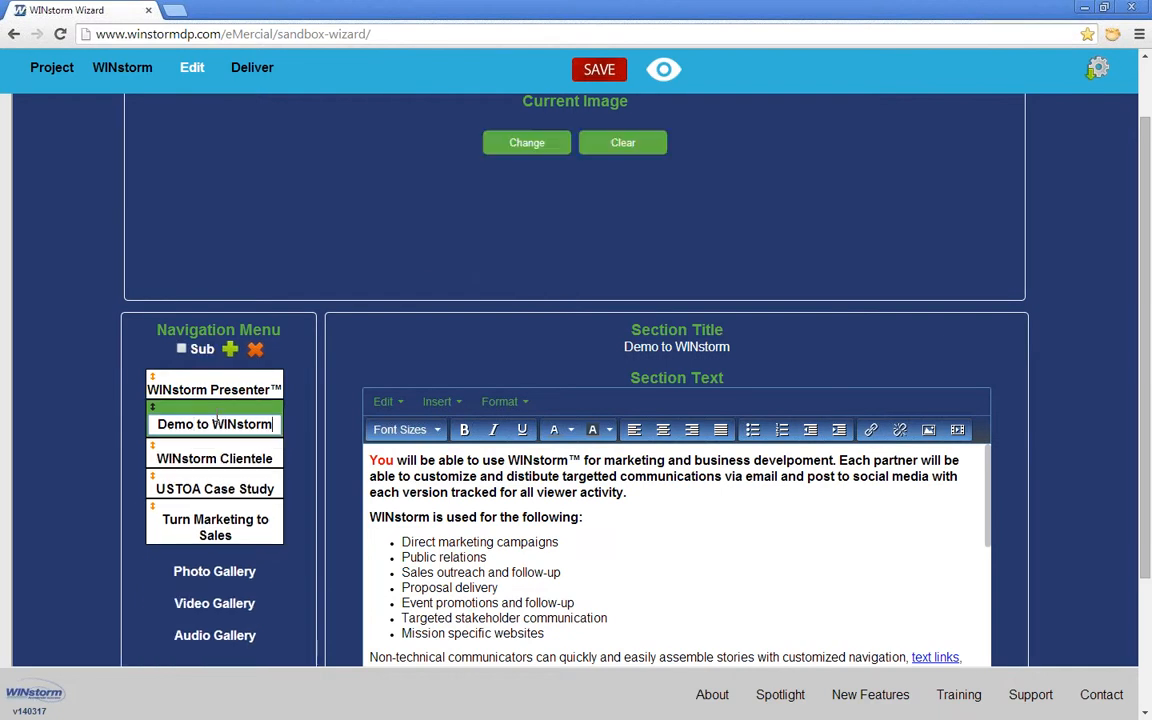
click(181, 349)
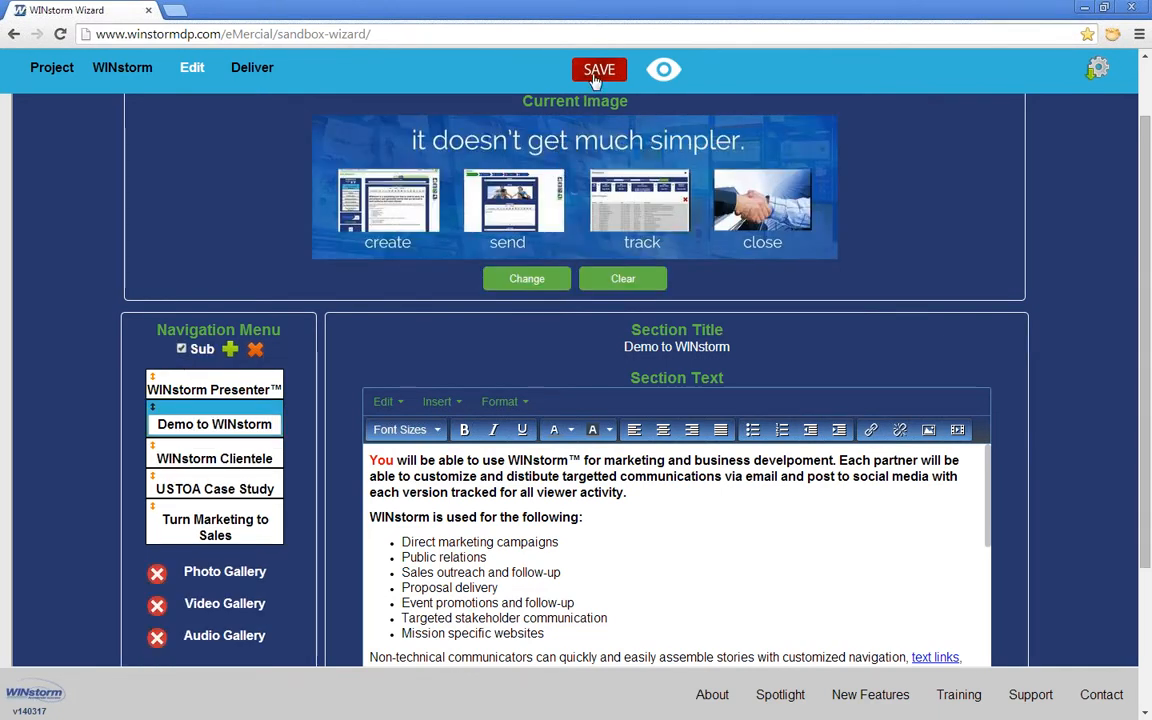
Step: Preview the unsaved changes, then save with Update WINstorm and check both preview tabs
click(663, 69)
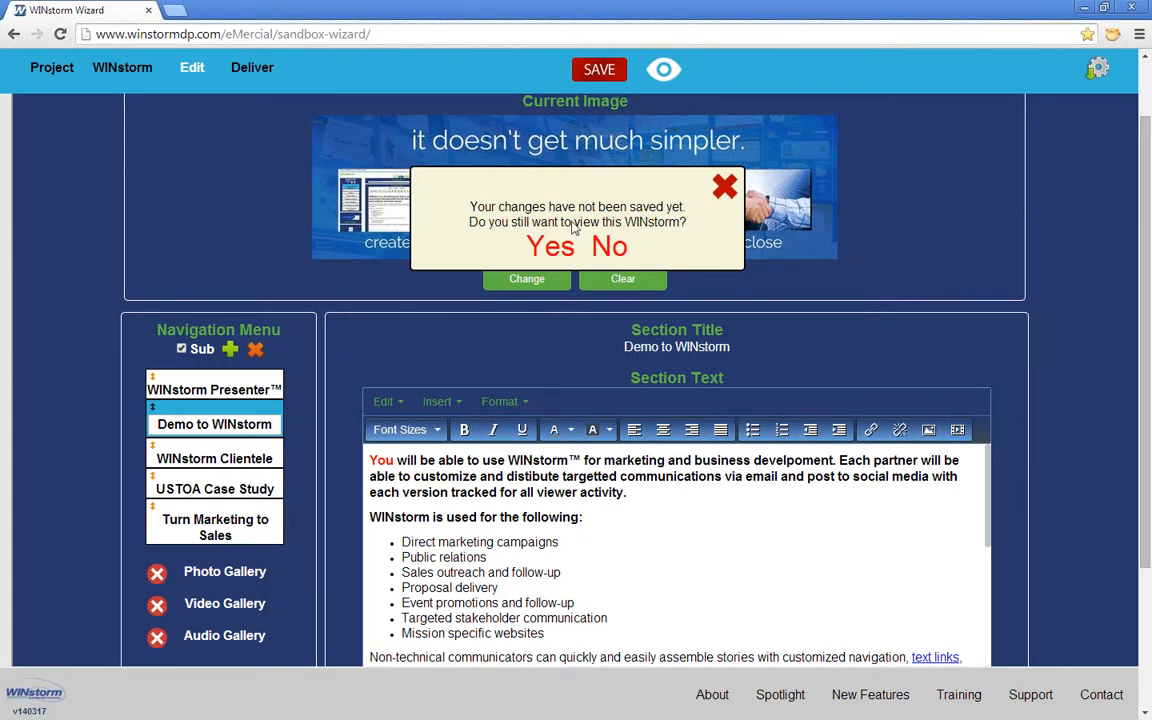
click(551, 248)
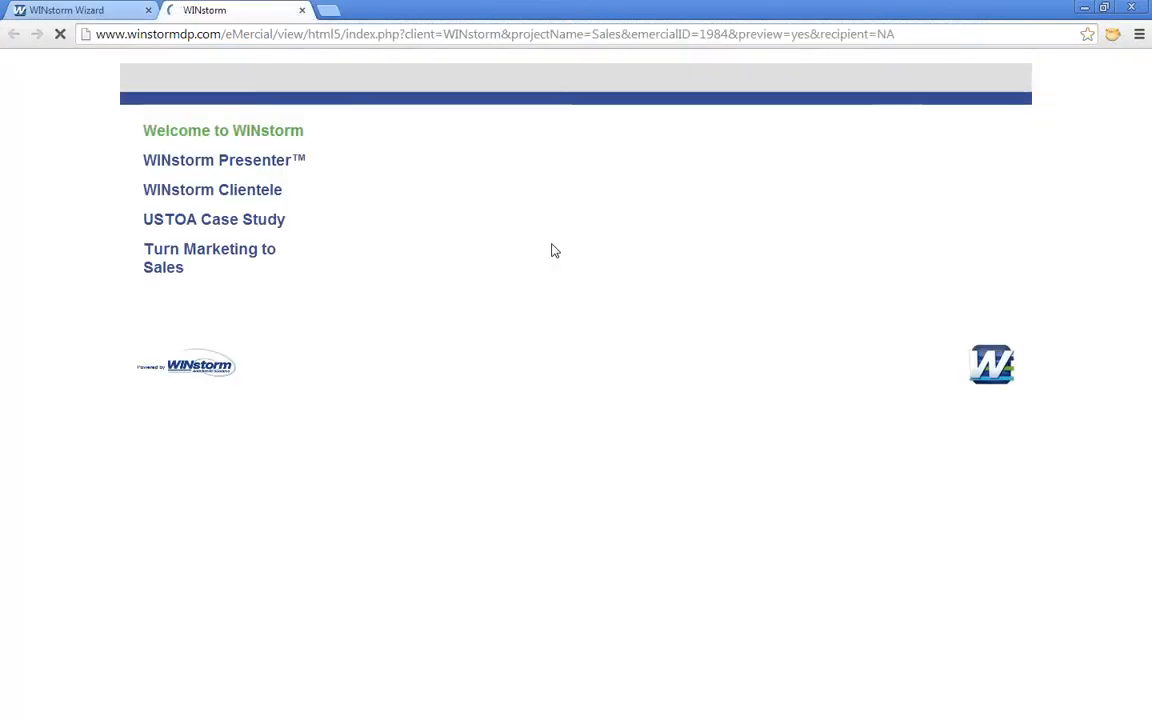
click(72, 13)
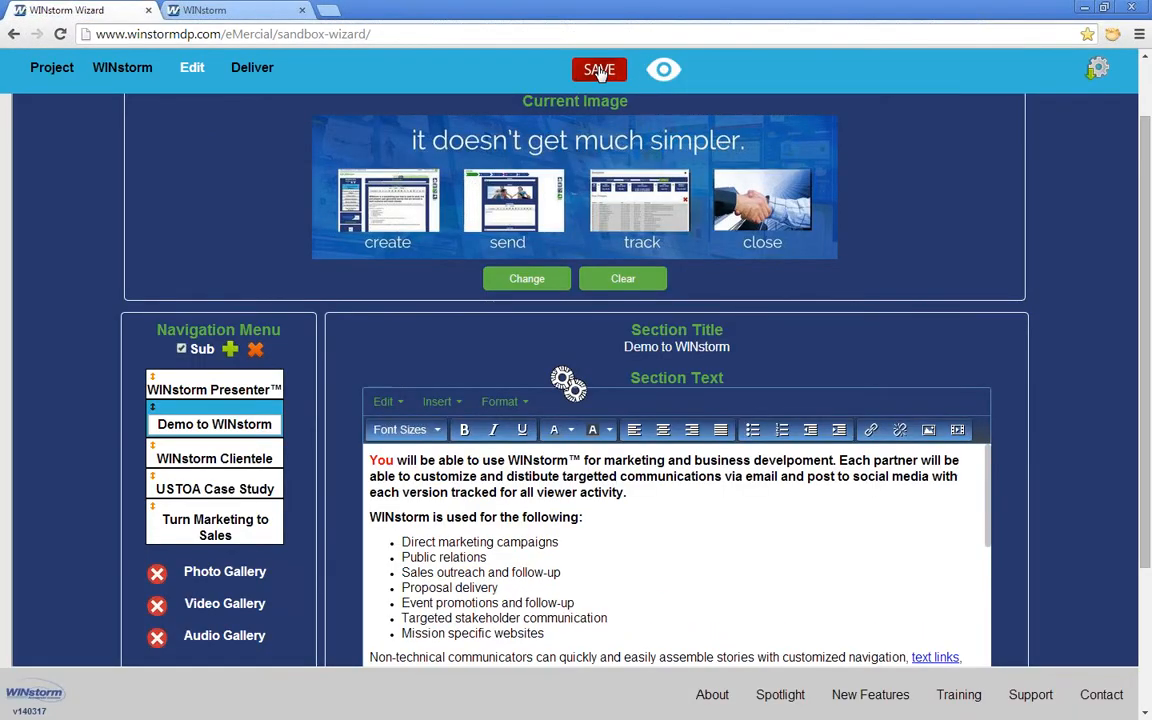
click(599, 70)
click(560, 318)
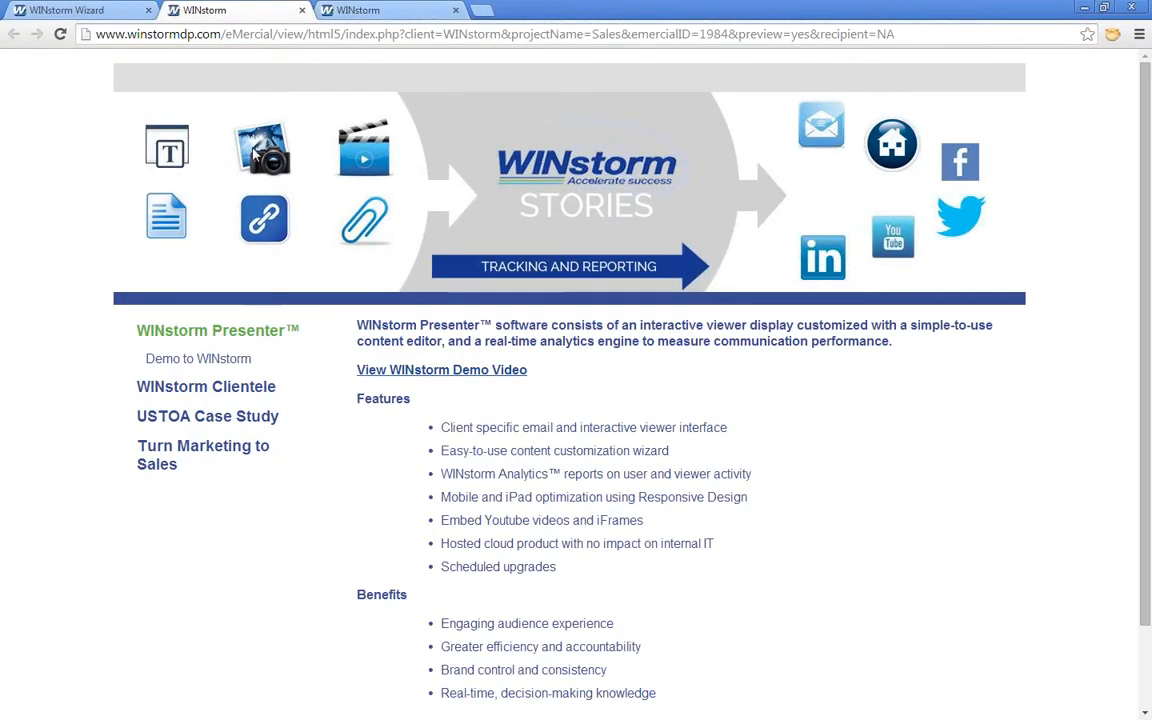
click(365, 10)
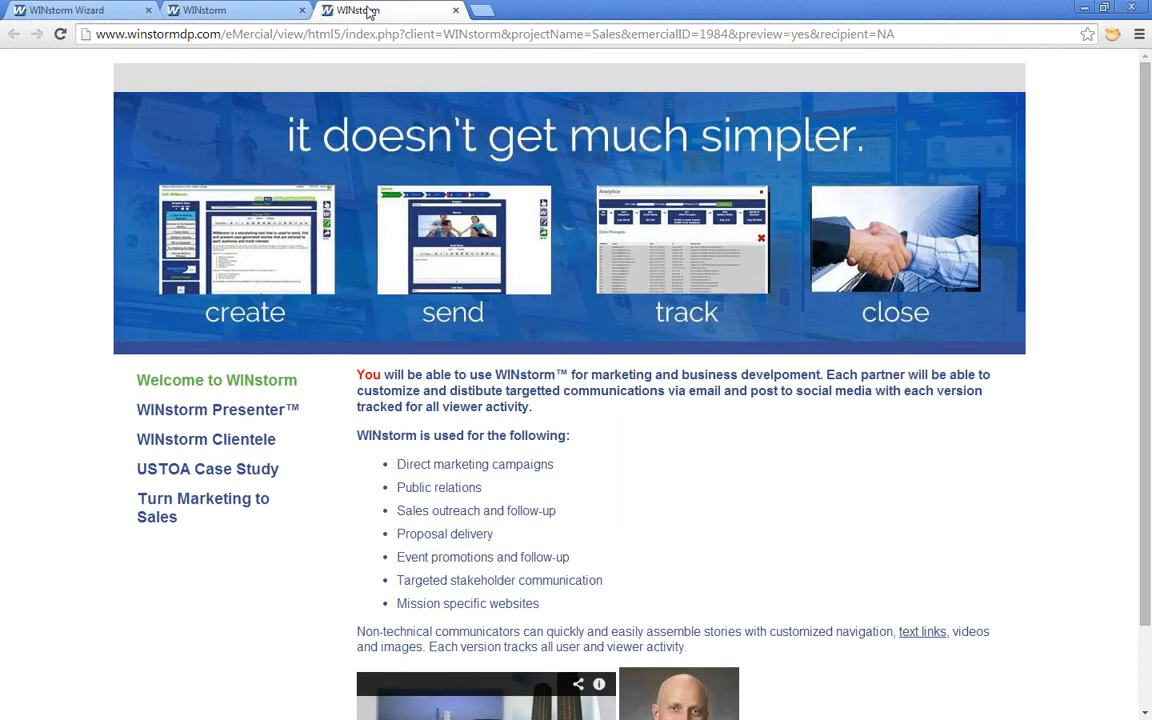
click(215, 9)
click(110, 12)
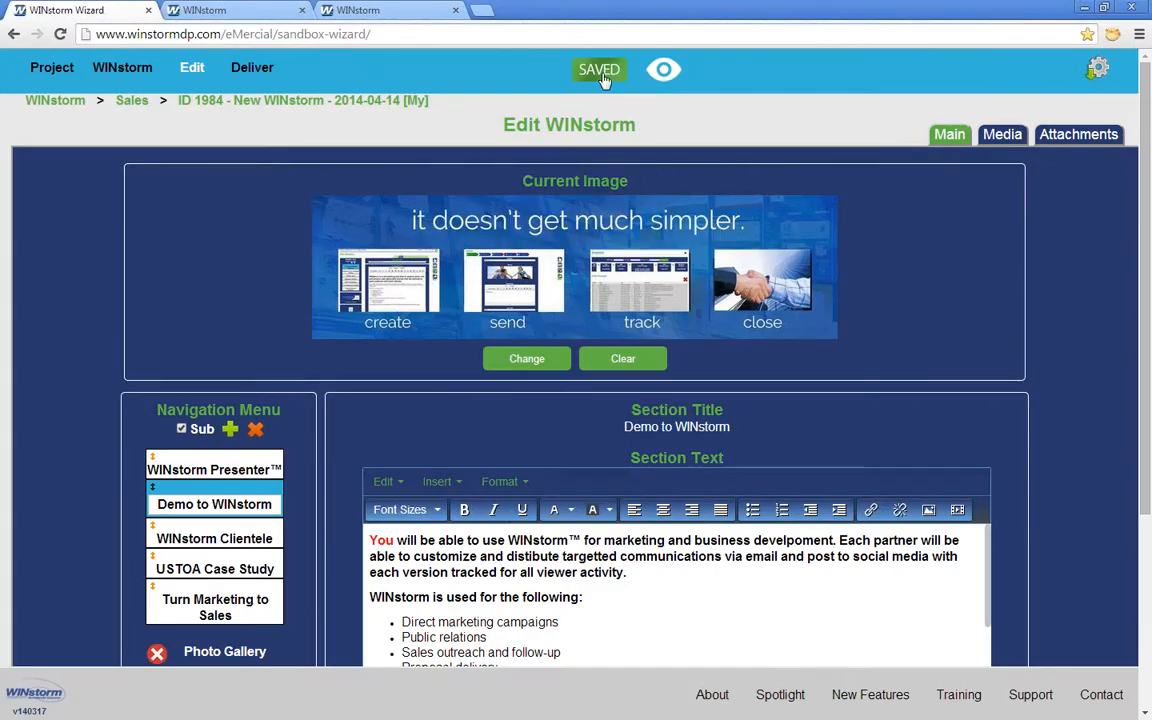
Step: Save the story again with Update WINstorm
click(597, 72)
click(571, 380)
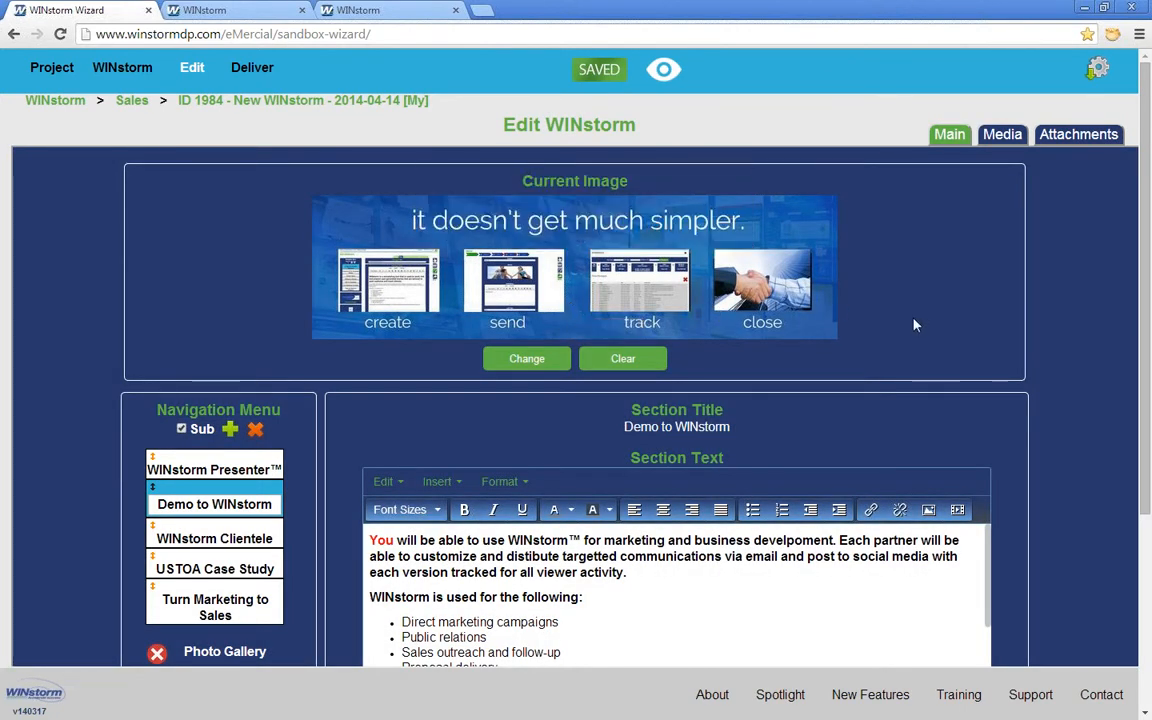
scroll(913, 324, down, 2)
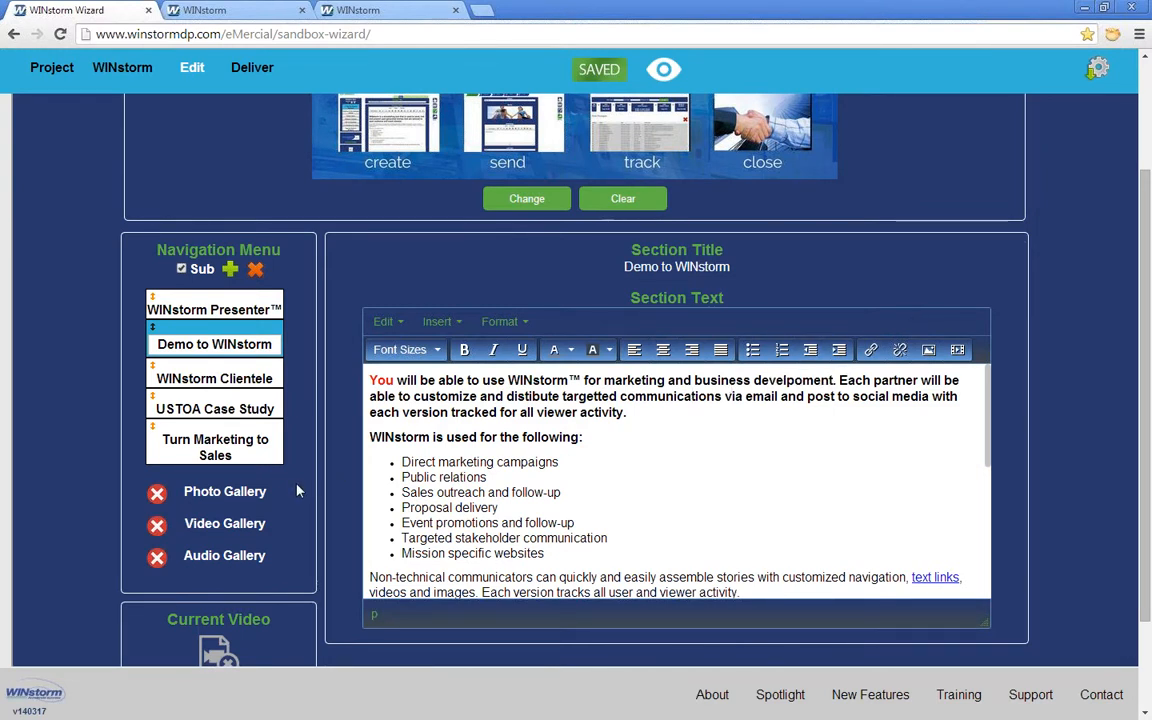
scroll(335, 495, up, 1)
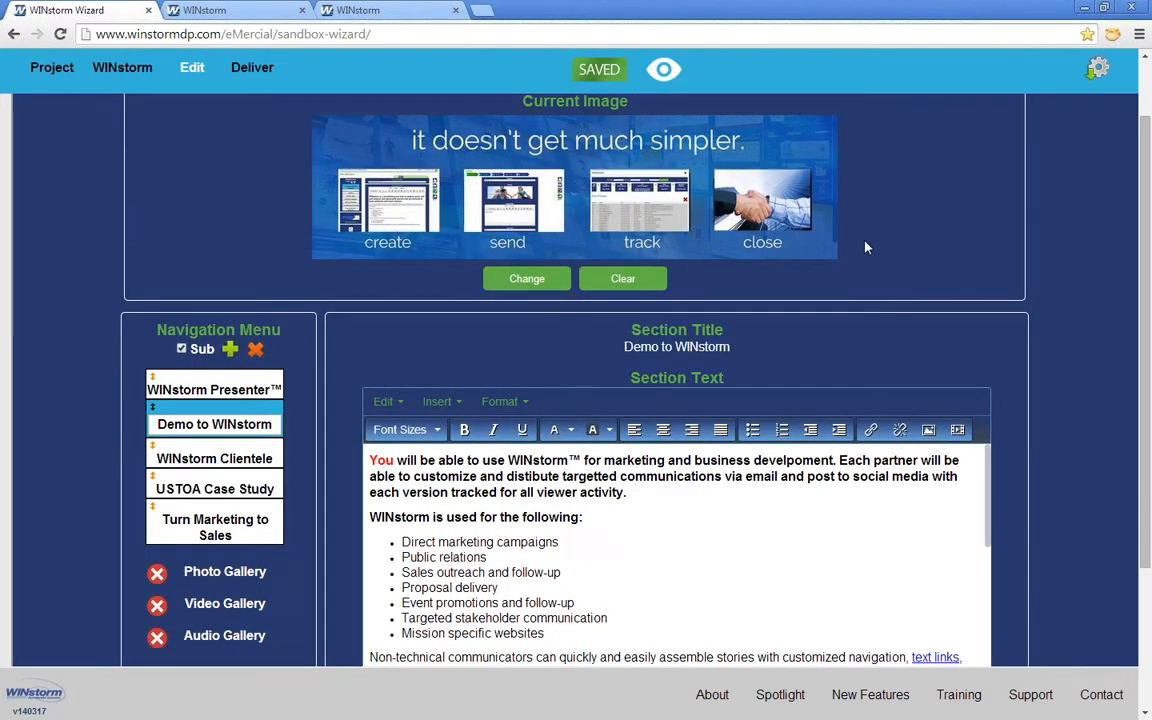
Step: Check the updated preview tab, then open the WINstorm Presenter section in the editor
click(232, 10)
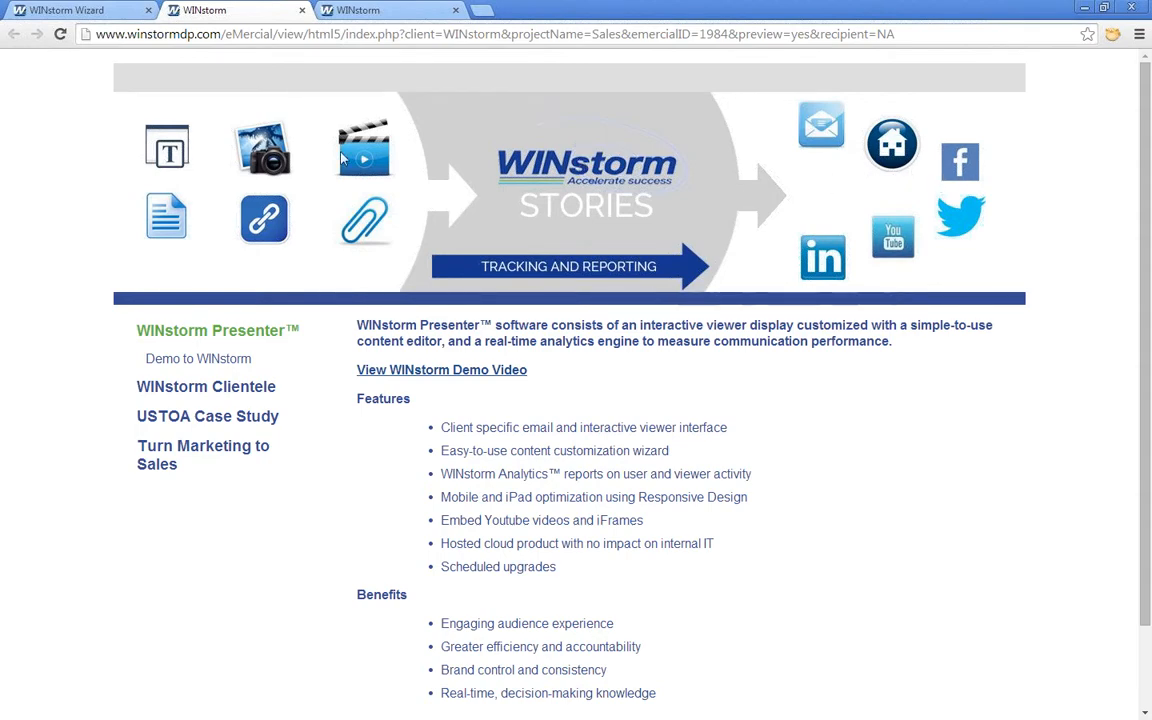
click(92, 12)
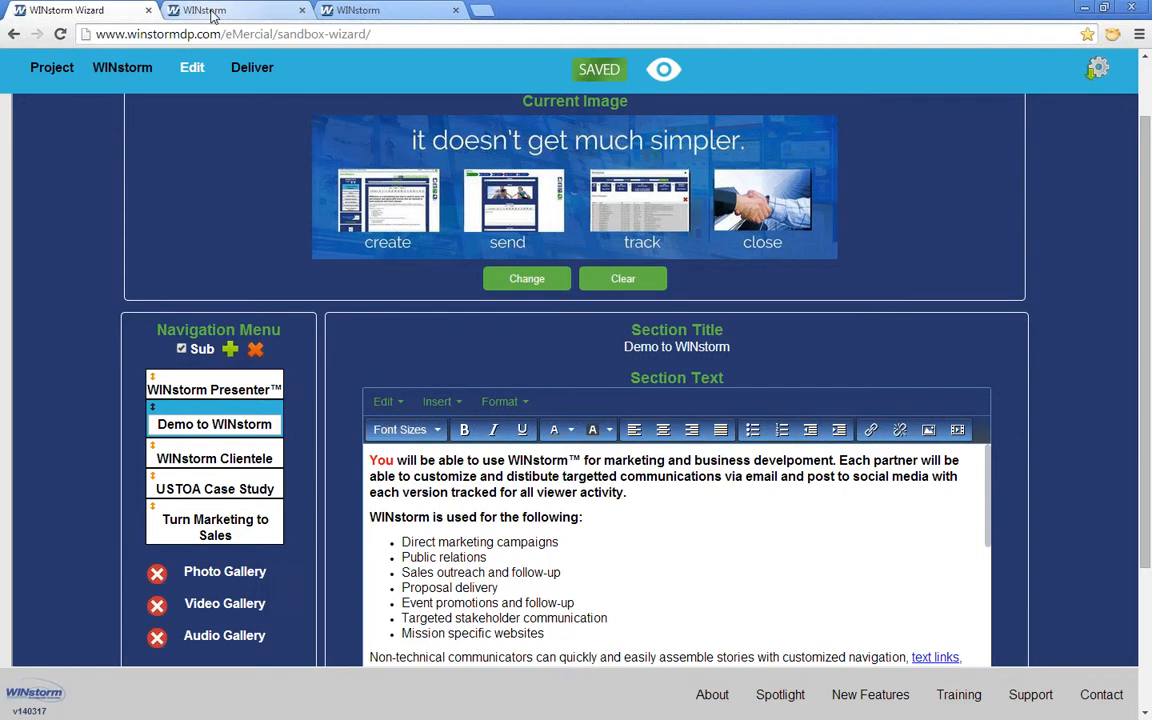
click(214, 389)
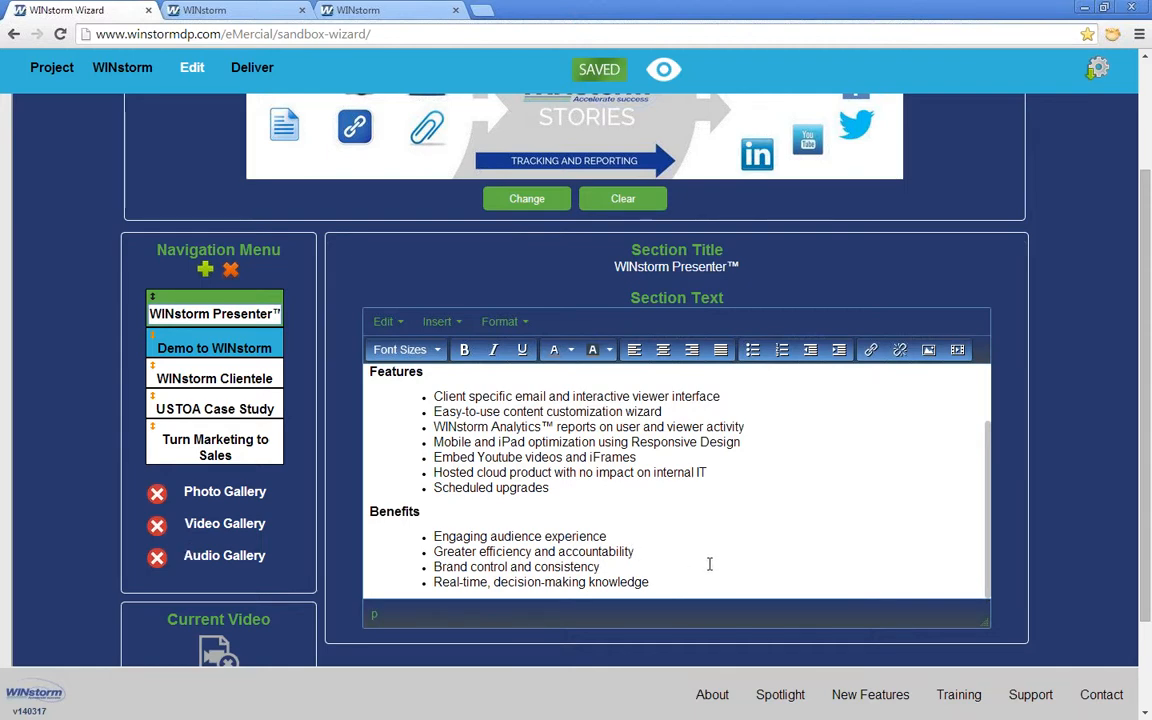
scroll(802, 583, up, 5)
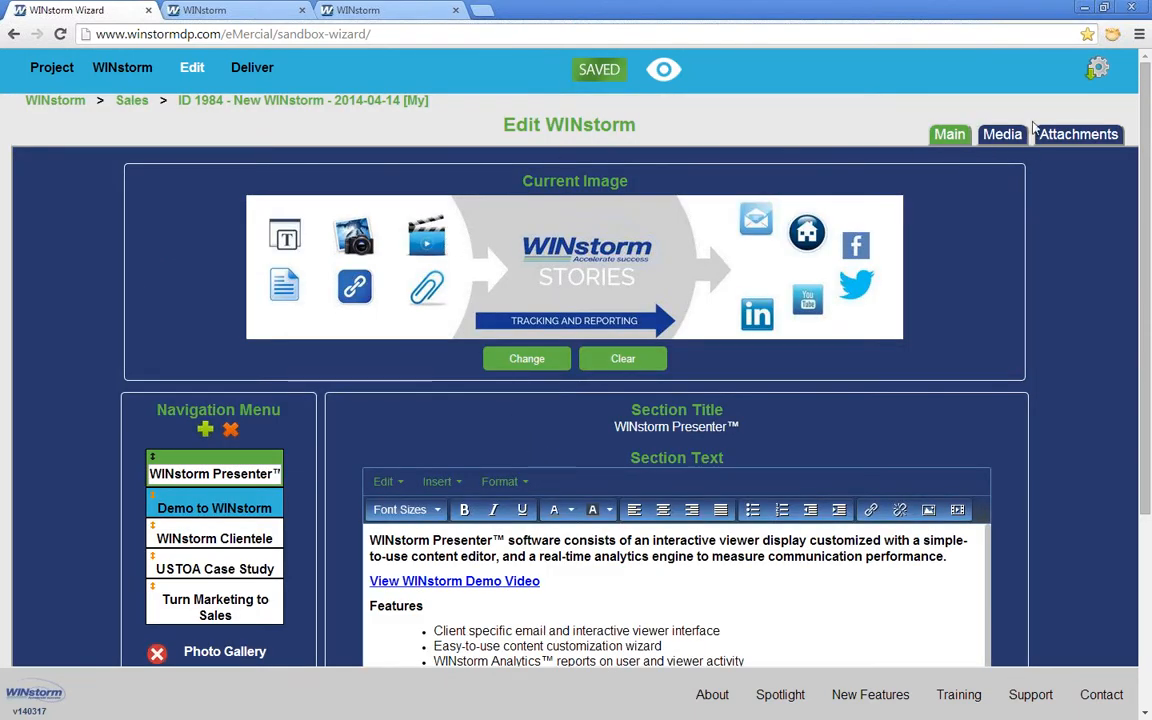
Step: Open the media library, search the DEMO folder for asset 2612, then clear it
click(1003, 136)
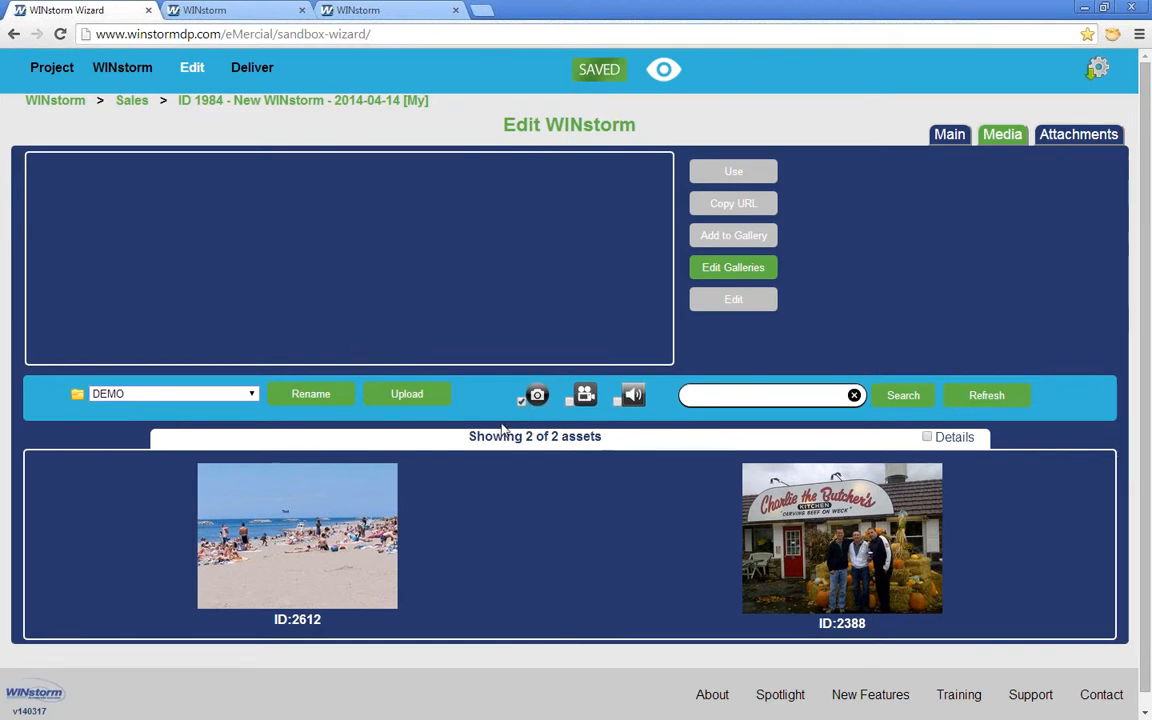
click(708, 394)
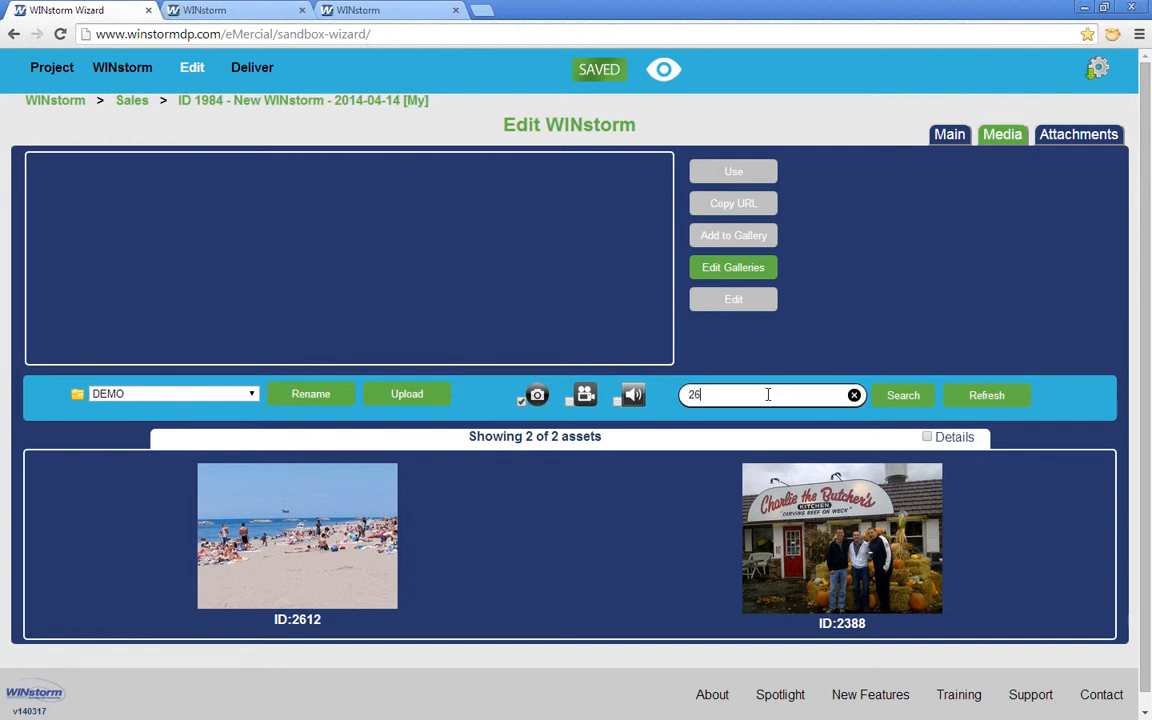
key(Return)
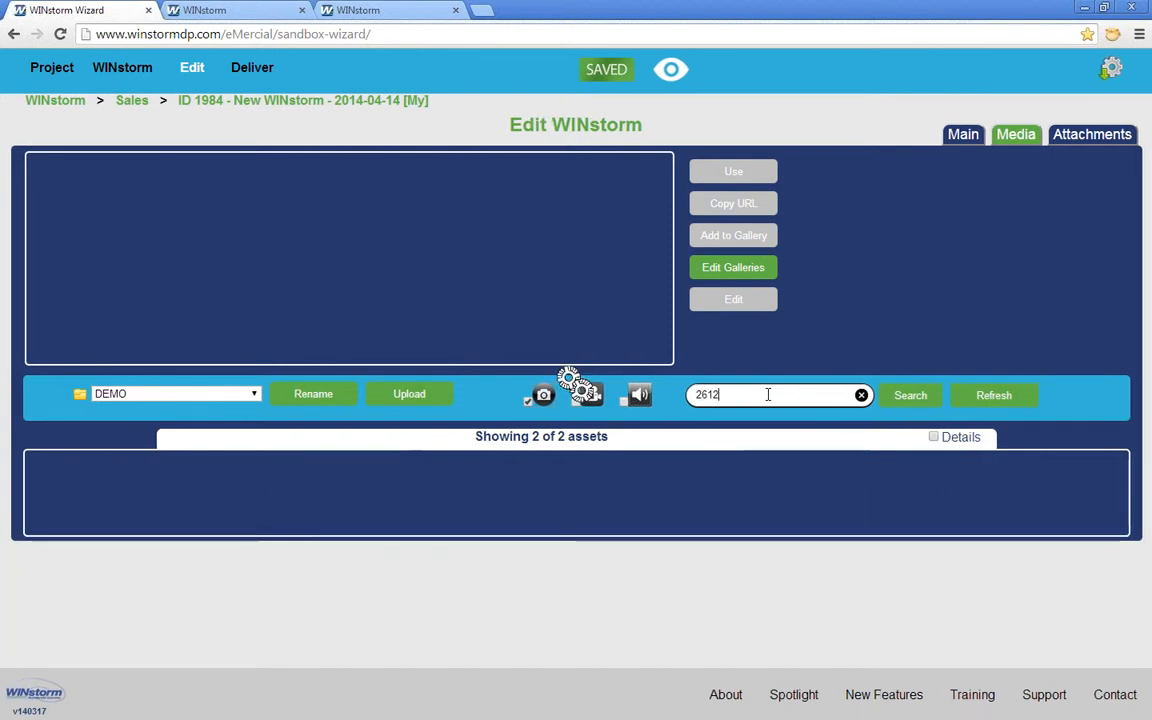
click(854, 396)
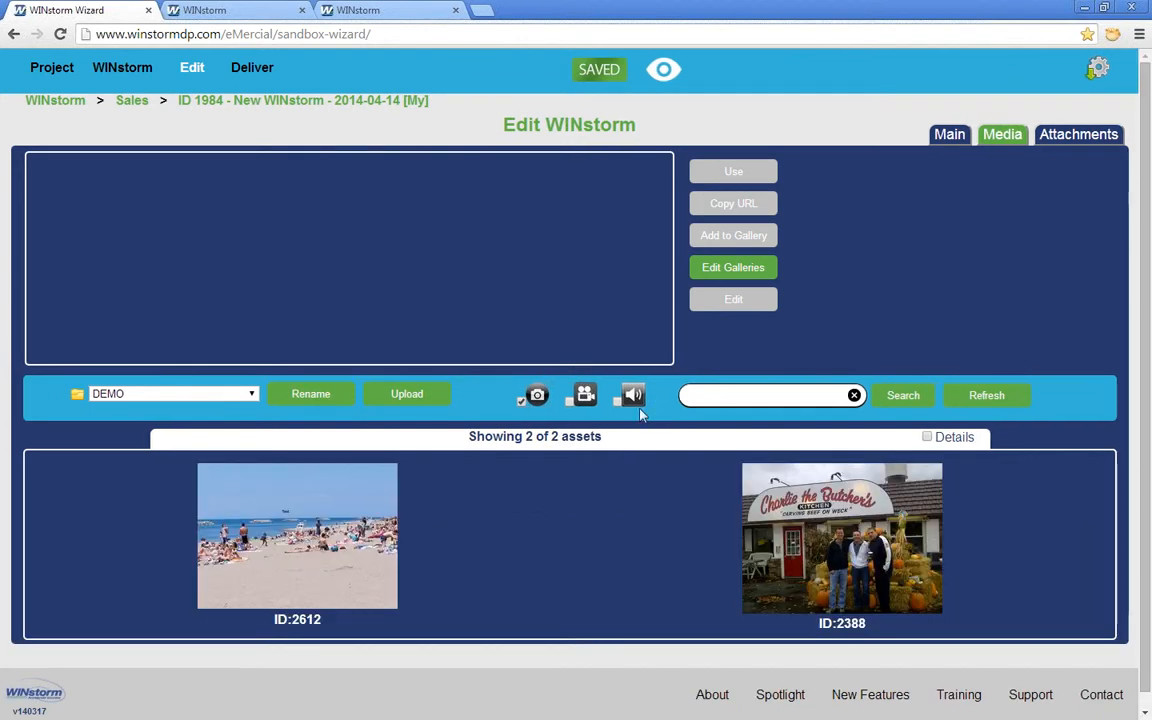
Step: Include videos and audio in the filter, search 'mega', then clear to show all six assets
click(569, 401)
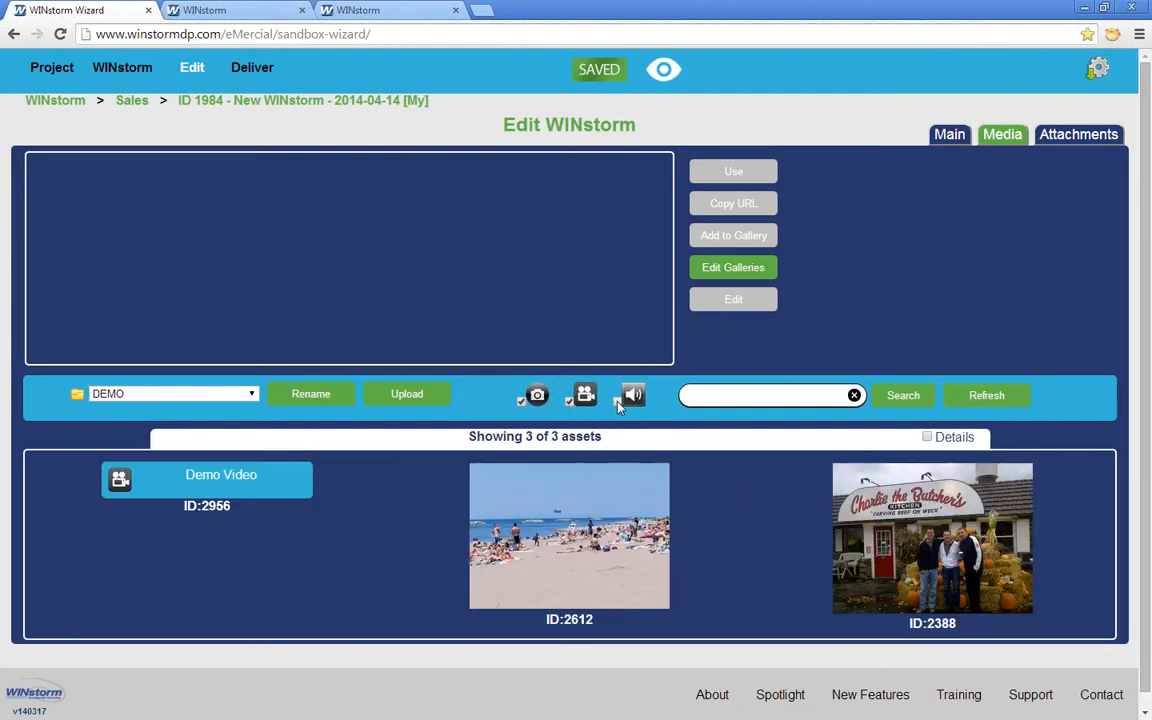
click(620, 400)
click(722, 393)
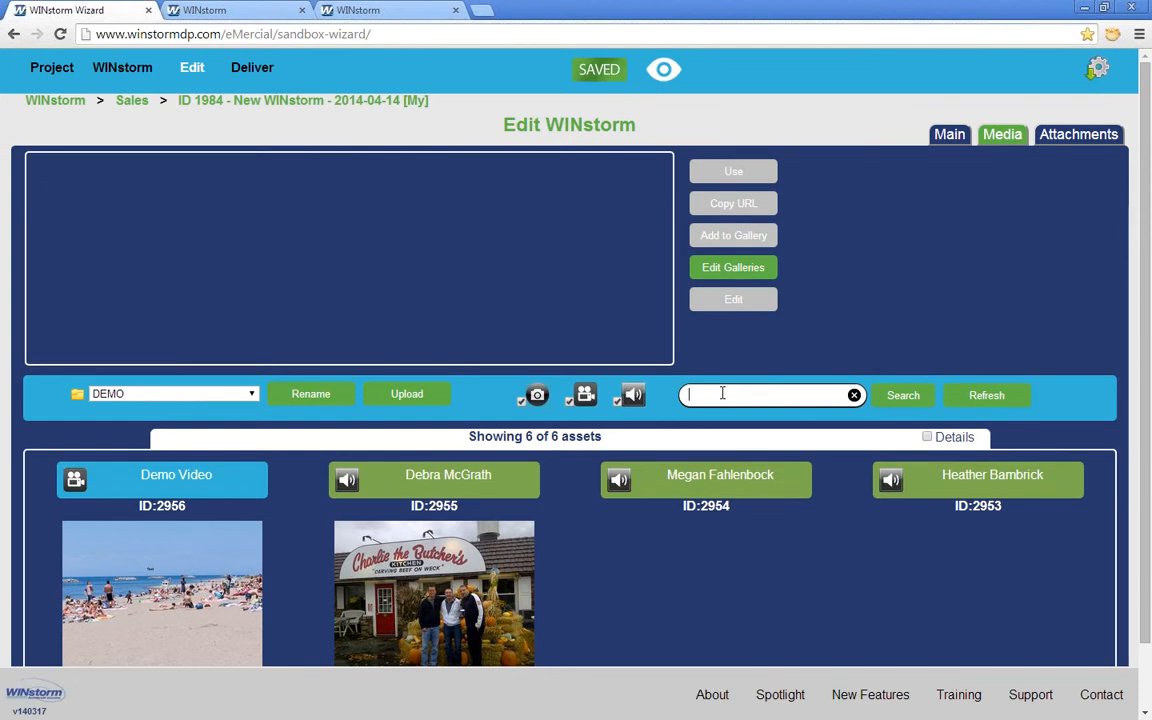
text(m)
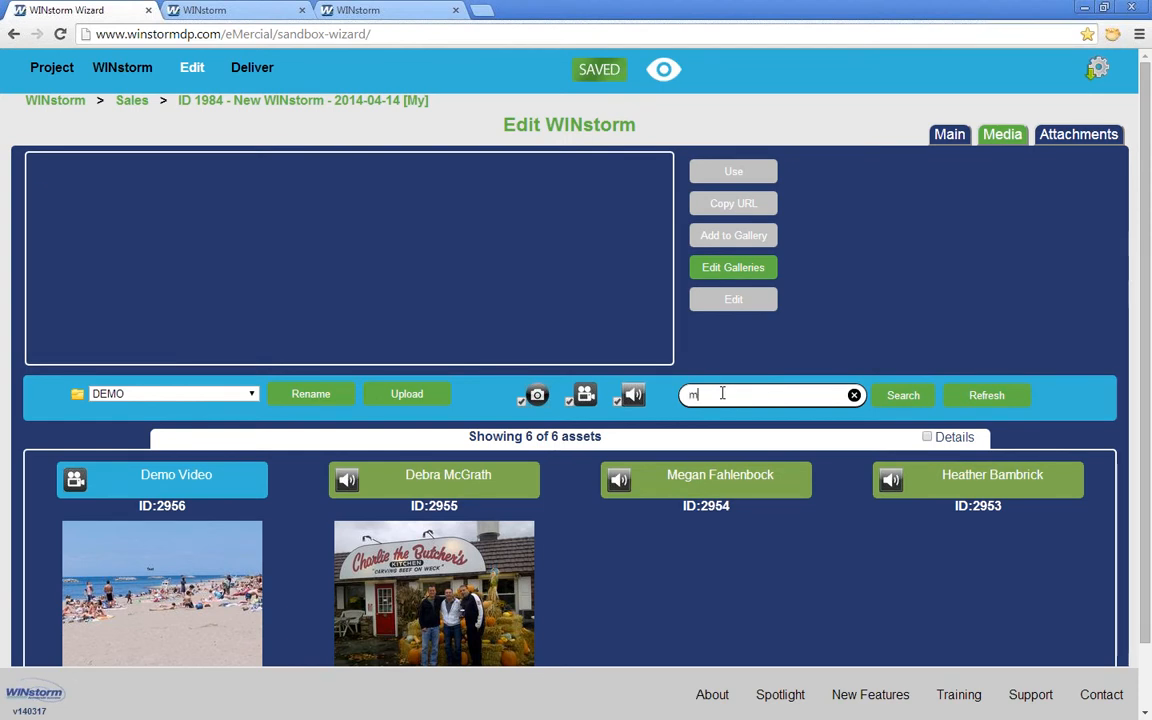
text(egan)
key(Return)
click(854, 395)
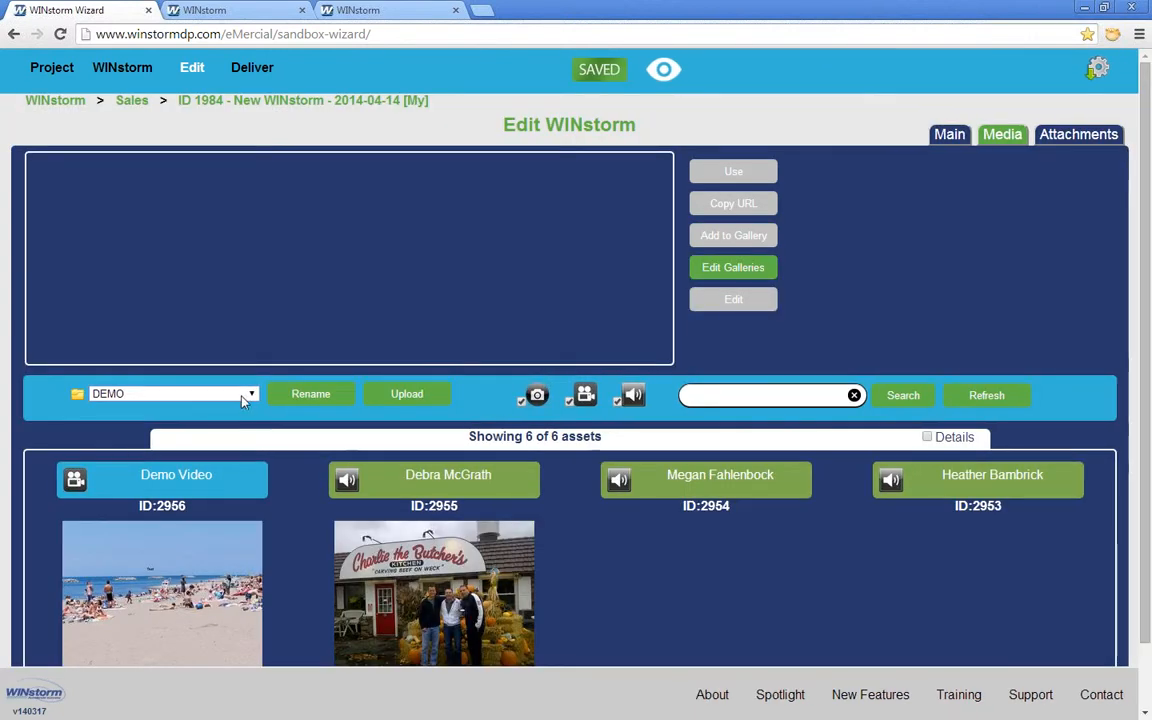
Step: Switch the media library to the ALL folder with image, video and audio filters all ticked (500 of 1732 assets)
click(250, 393)
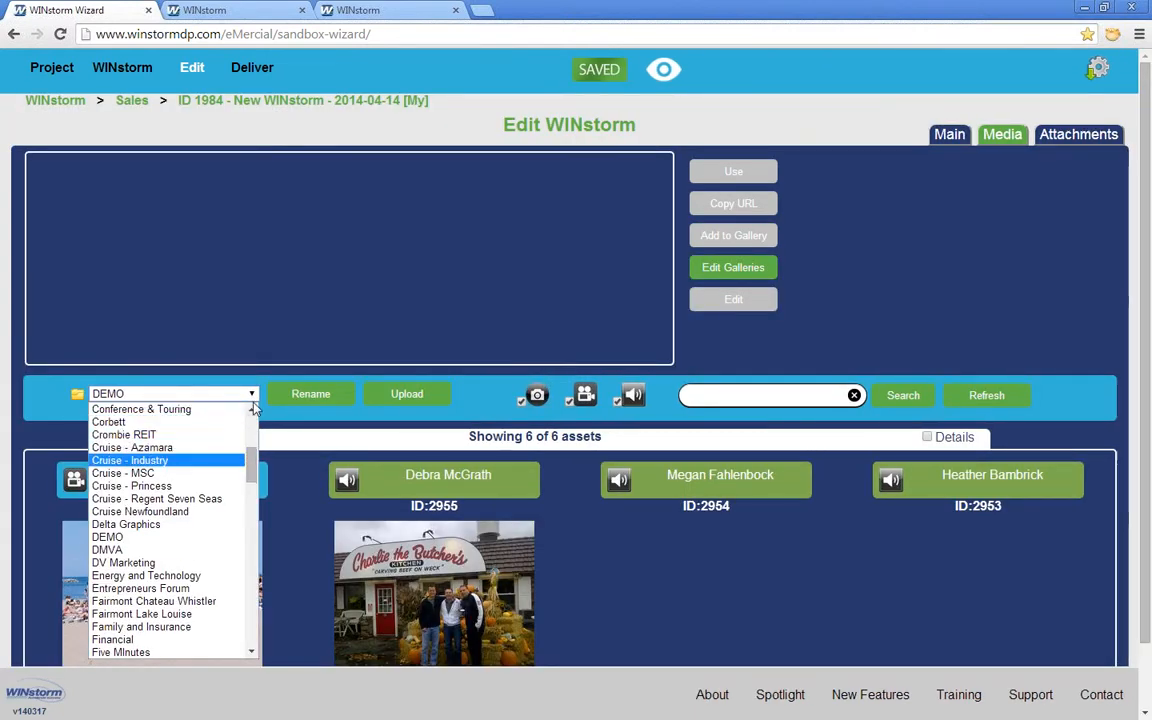
click(256, 418)
click(103, 409)
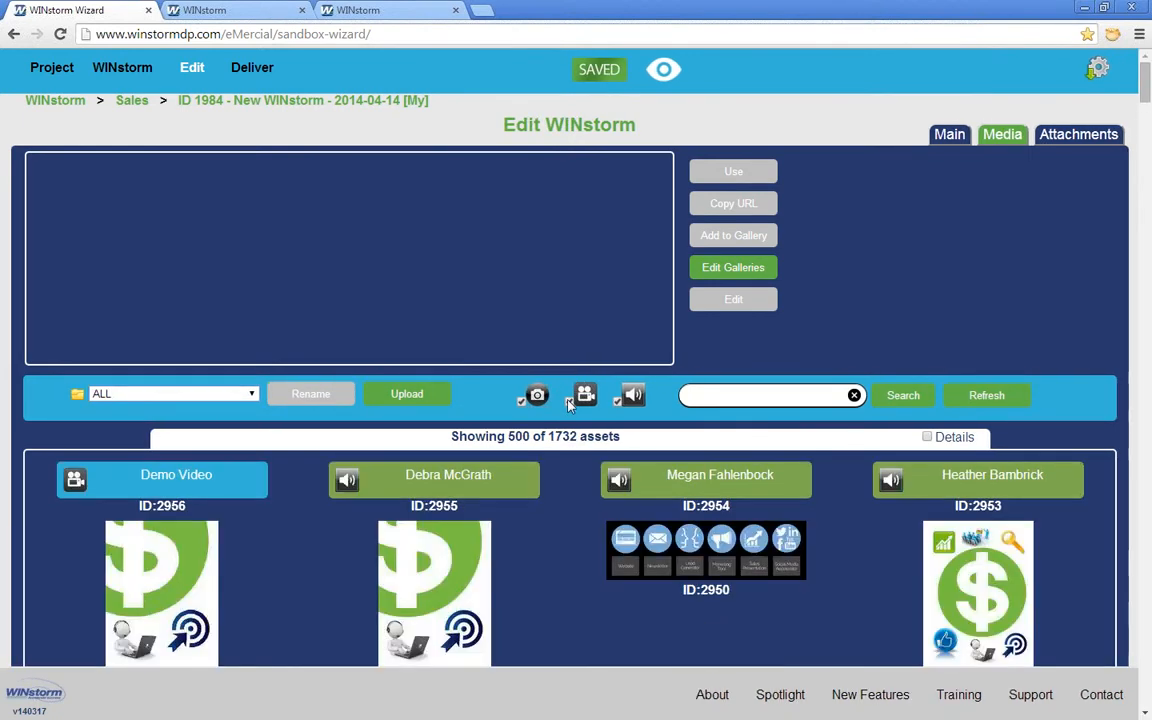
click(527, 400)
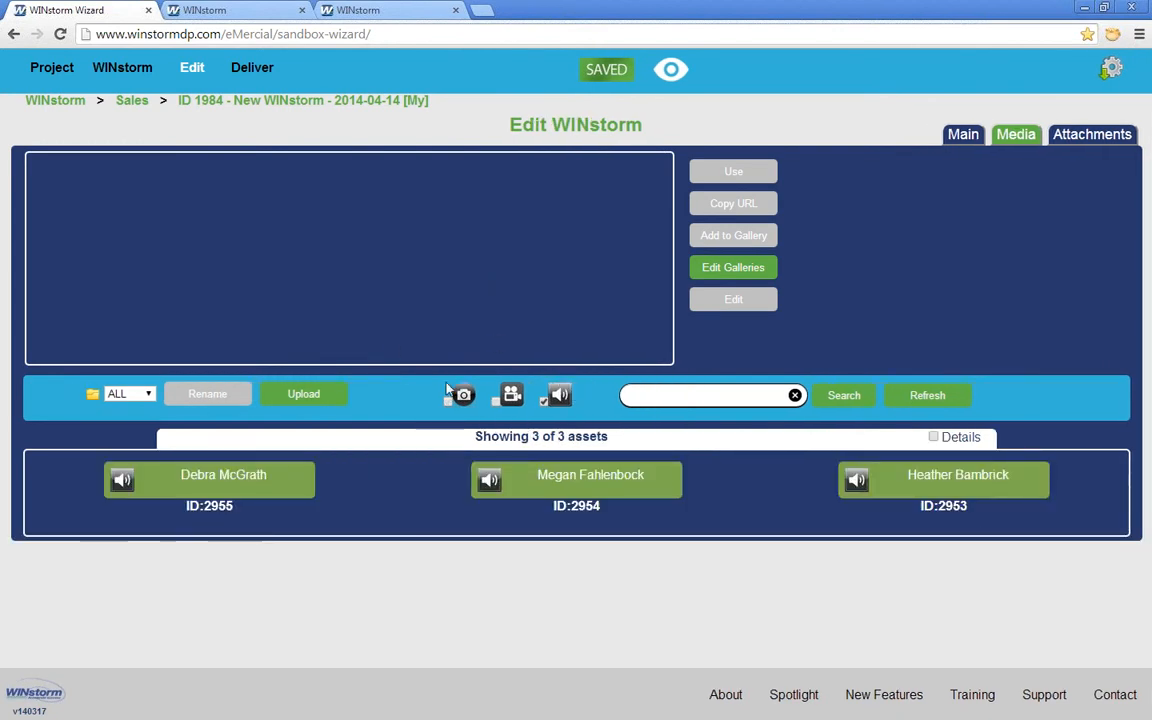
click(496, 401)
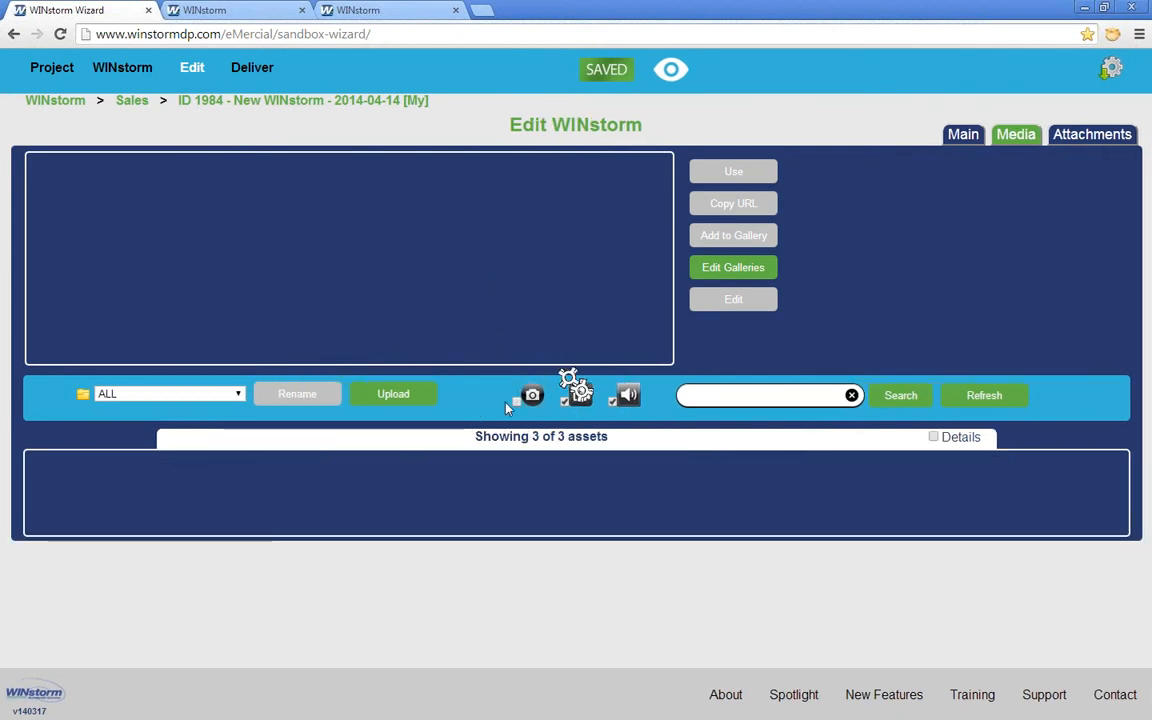
click(510, 401)
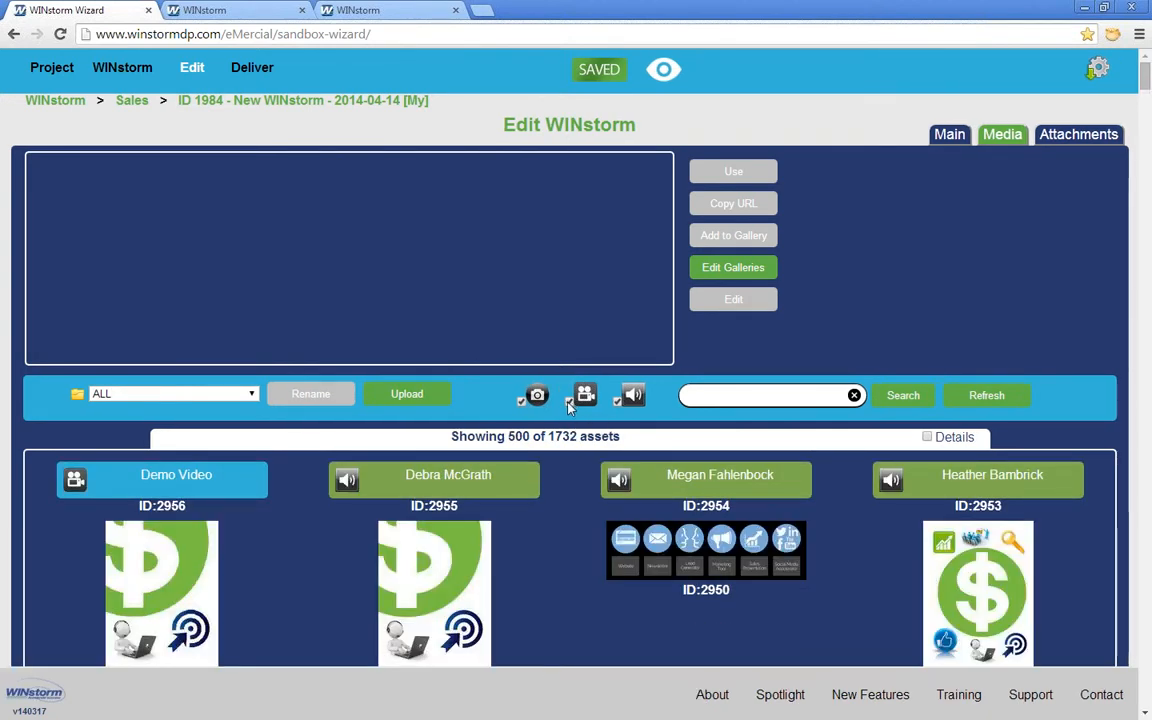
click(570, 401)
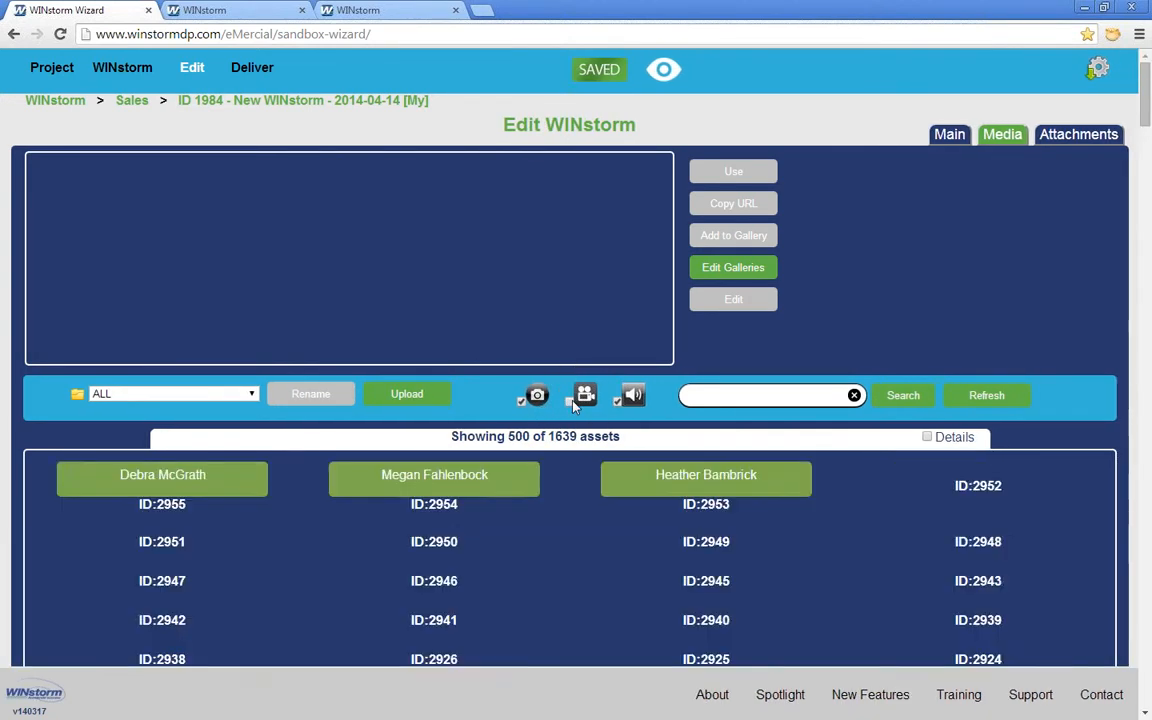
click(731, 393)
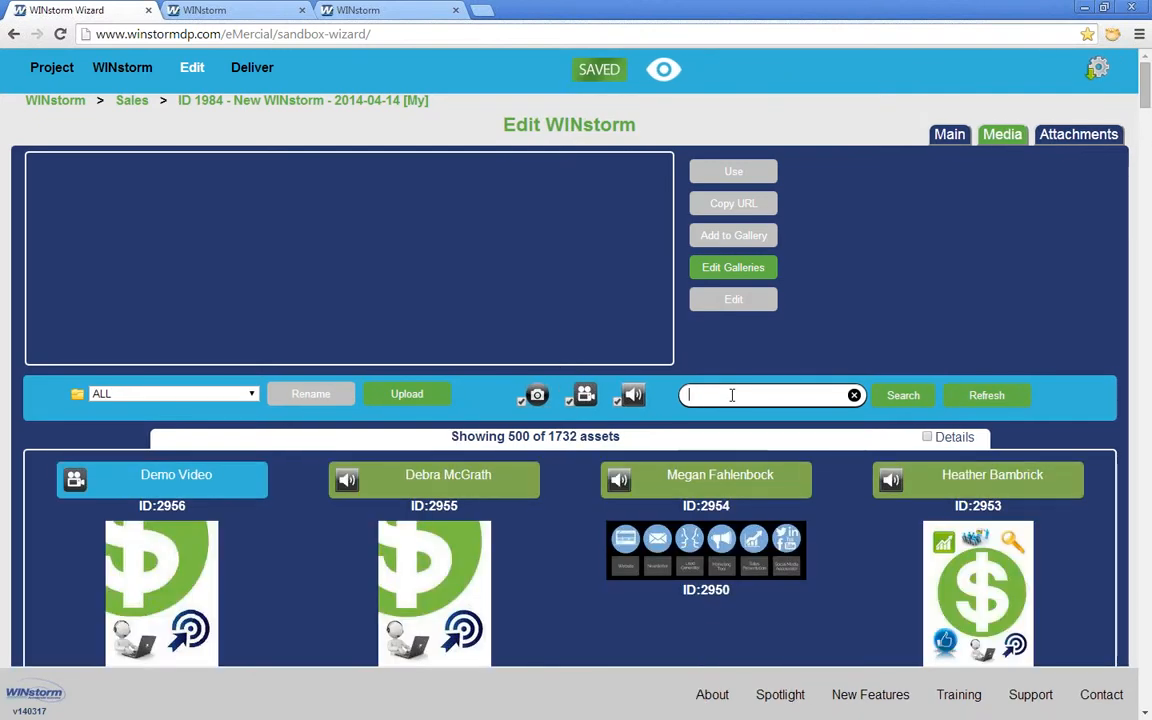
click(927, 437)
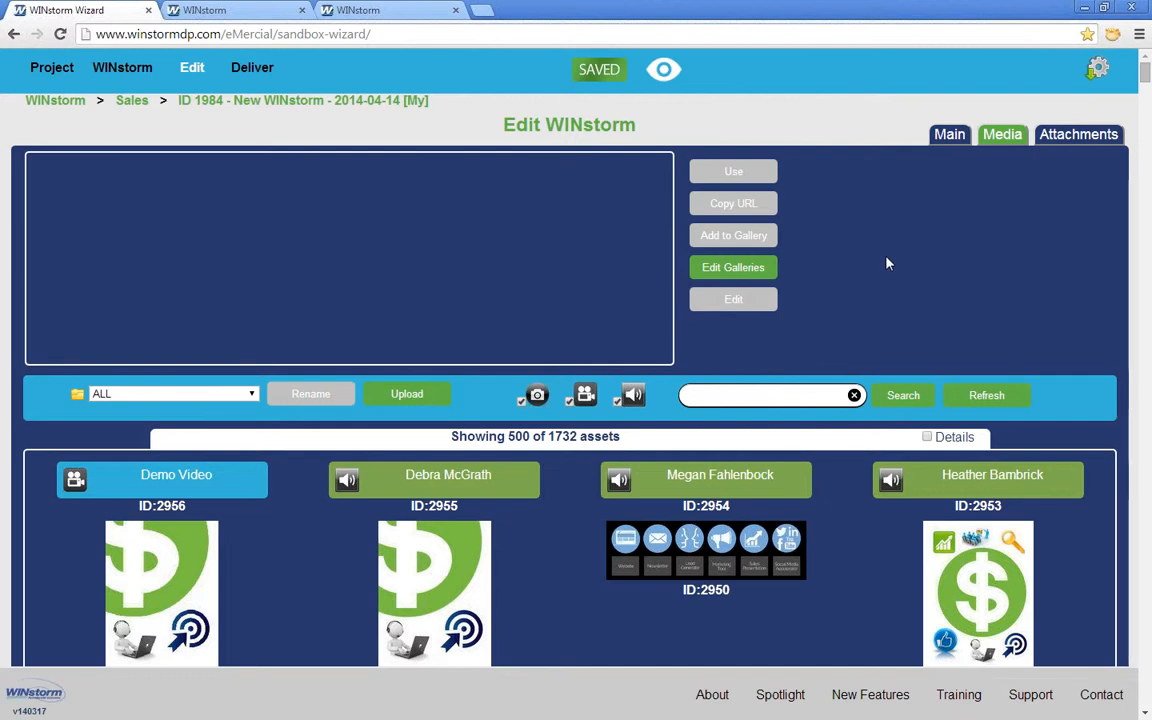
Step: Crop a 50 × 50 square from the dollar-sign image into a new asset
click(180, 570)
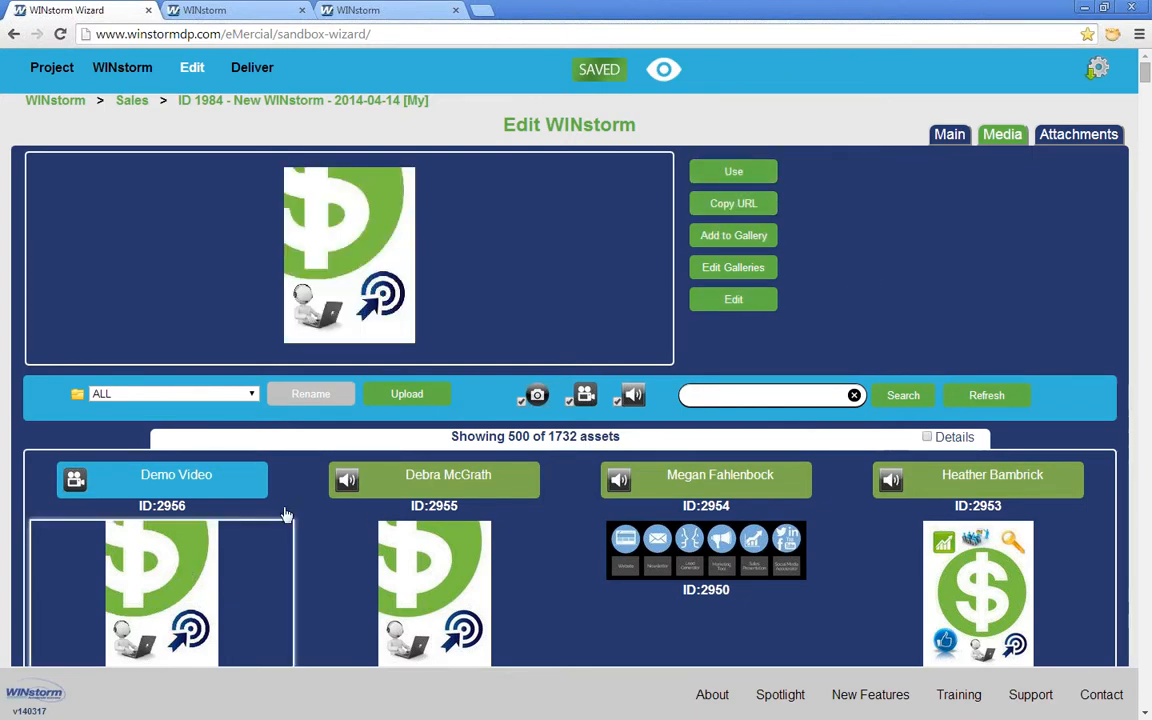
click(733, 301)
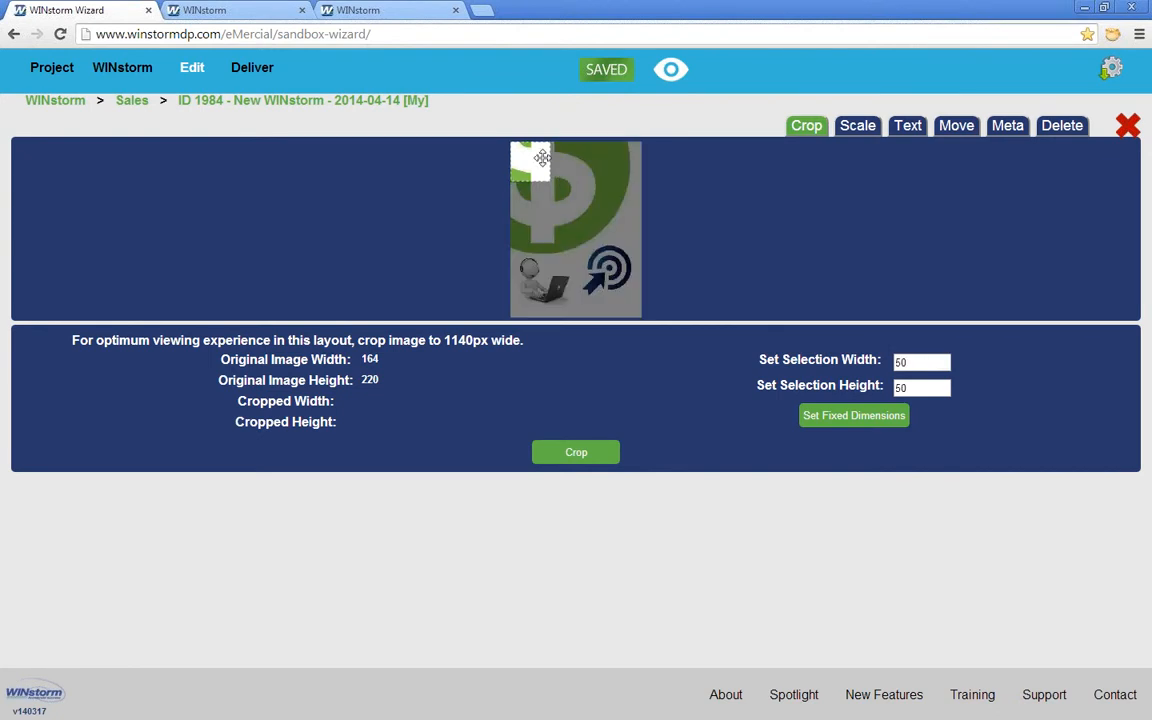
drag(530, 166, 610, 264)
click(590, 449)
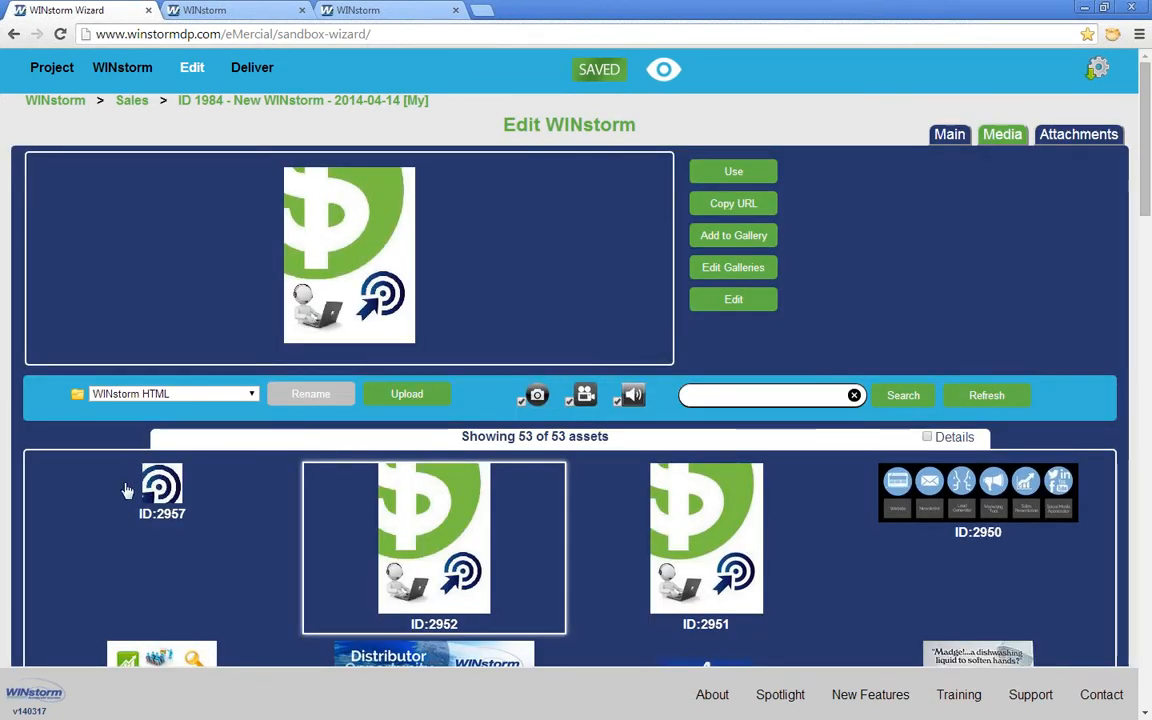
Step: Scale the original dollar-sign image (ID:2952) down to 82 × 111 pixels
click(733, 299)
click(856, 124)
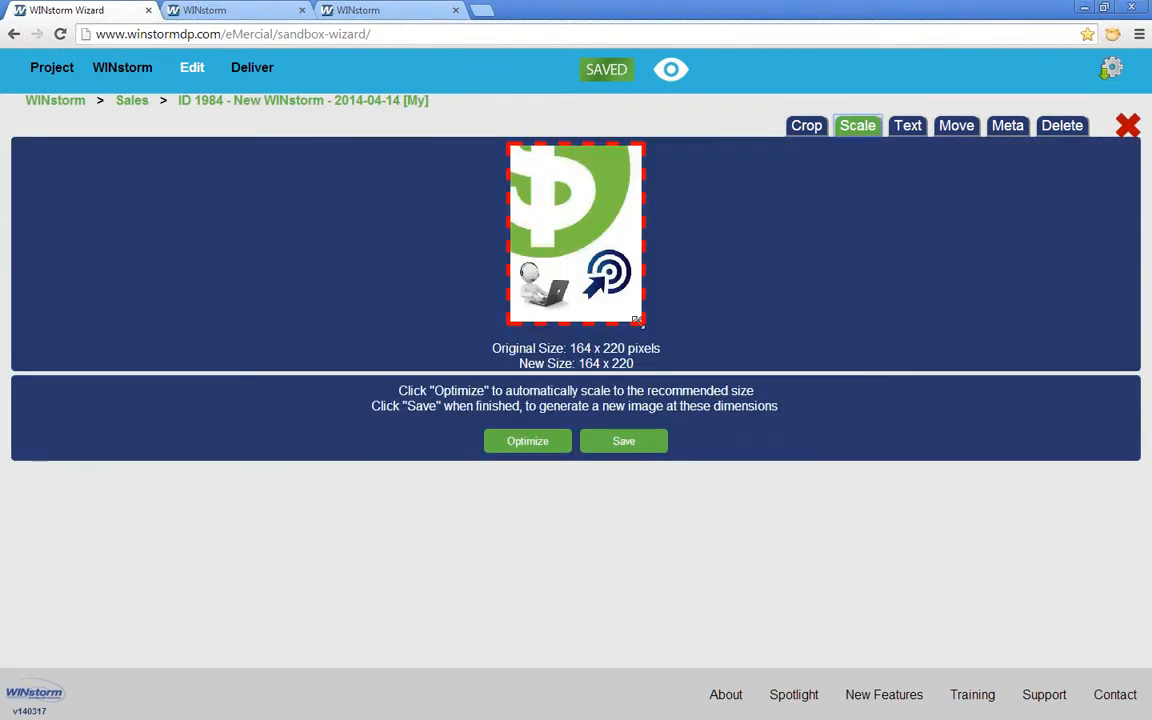
drag(637, 320, 598, 195)
Step: Save the resized image, then add a dark red 'demo' caption at its bottom-right
click(633, 318)
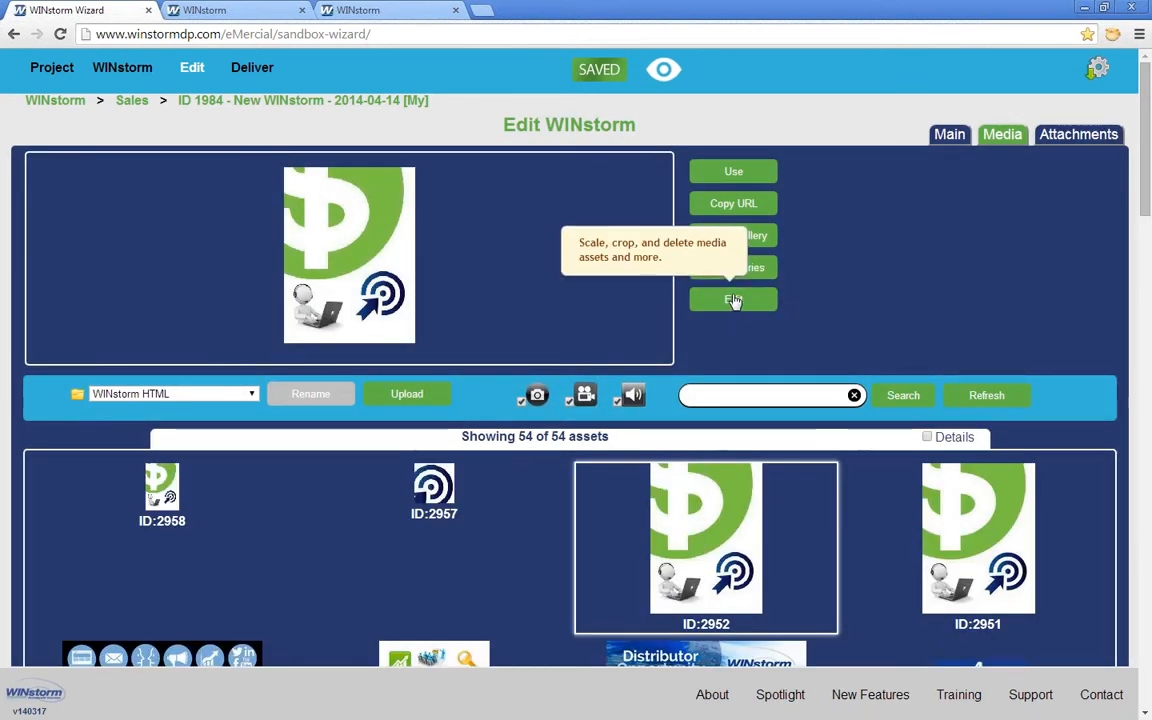
click(733, 300)
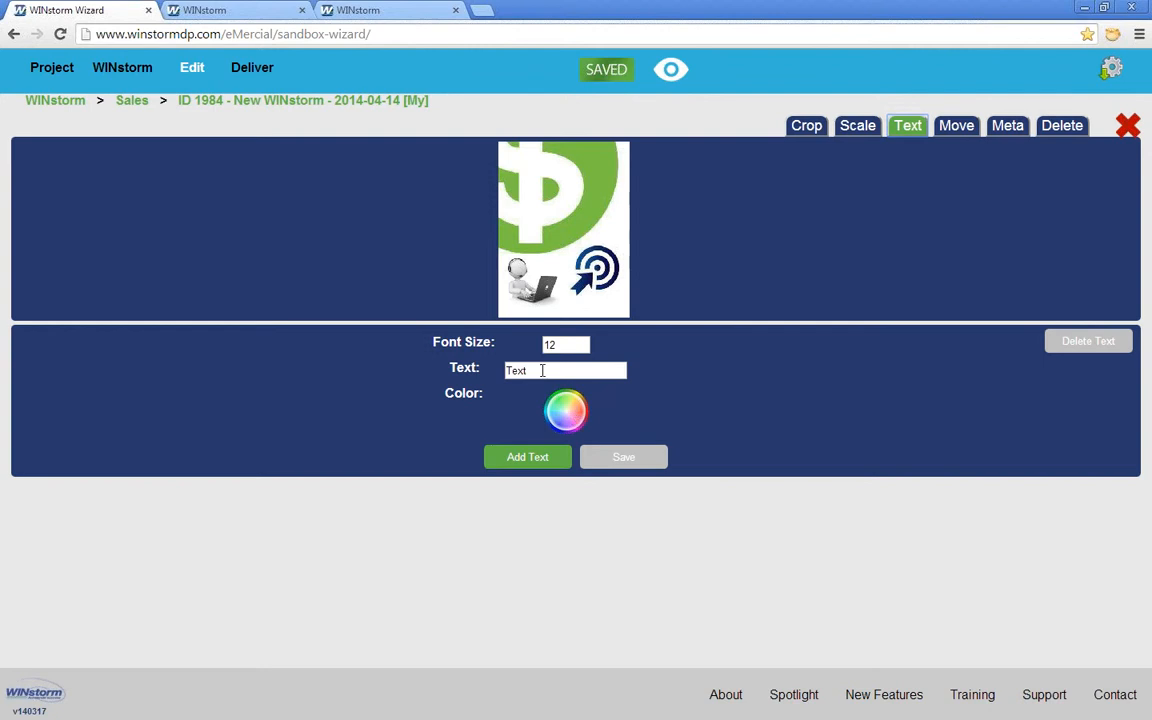
drag(542, 370, 481, 371)
click(560, 415)
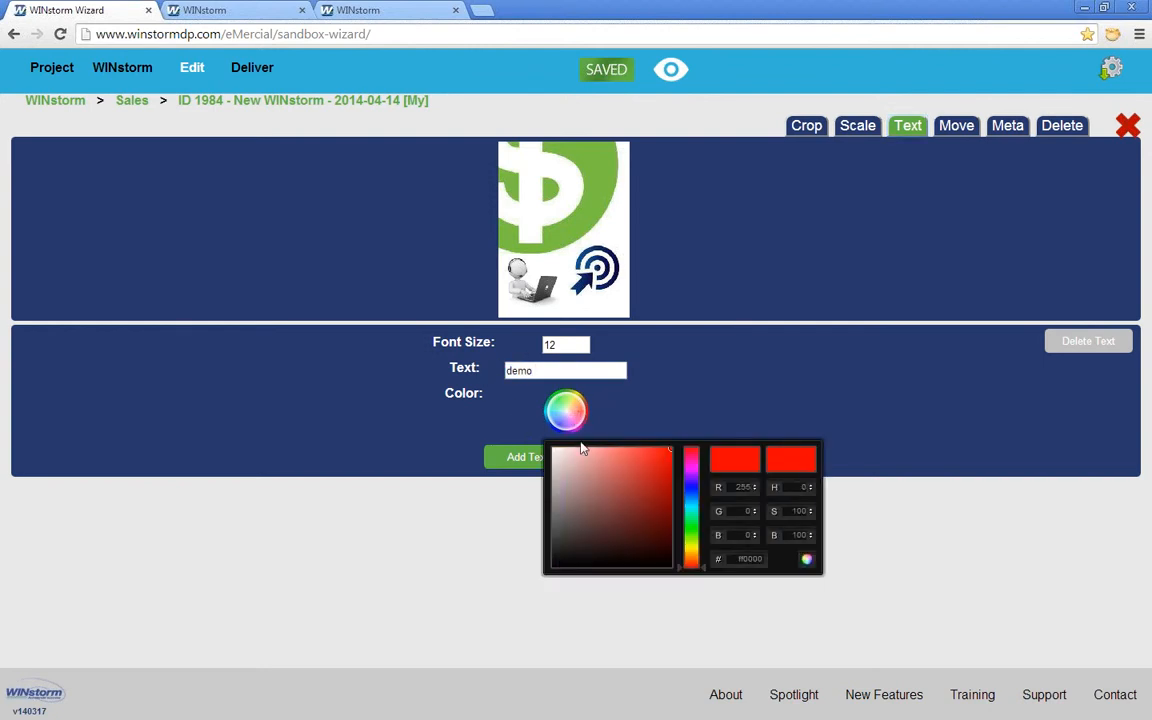
click(658, 461)
click(518, 464)
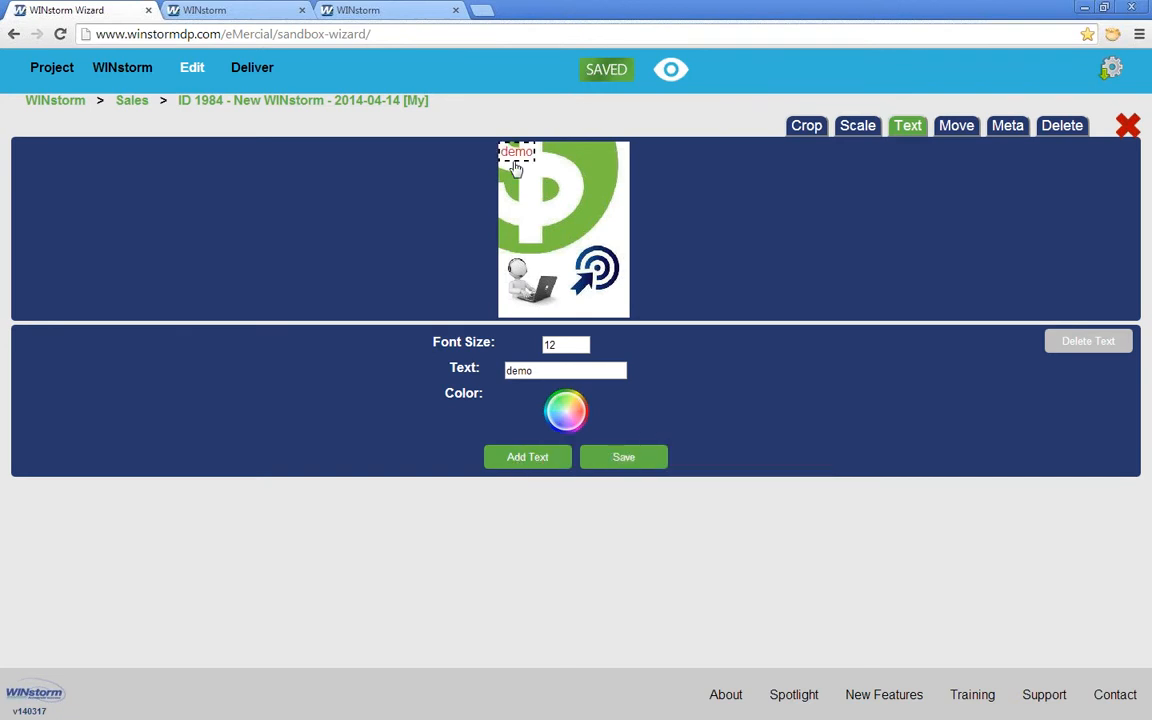
drag(515, 168, 597, 316)
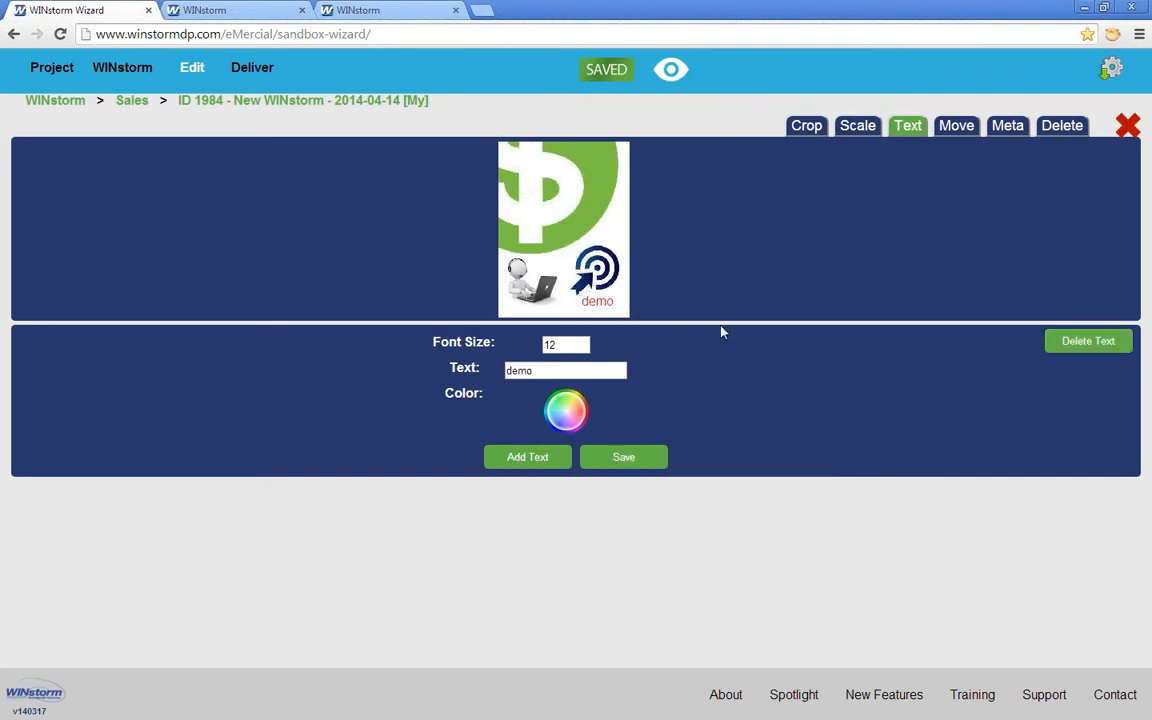
Step: Add a 'demo2' caption at the middle right, then delete both the demo2 and demo captions
click(543, 372)
click(518, 459)
drag(515, 150, 592, 232)
click(1072, 352)
click(600, 303)
click(1100, 345)
Step: Add a blue 'demo3' caption at the image's bottom-right corner, then delete it
click(575, 418)
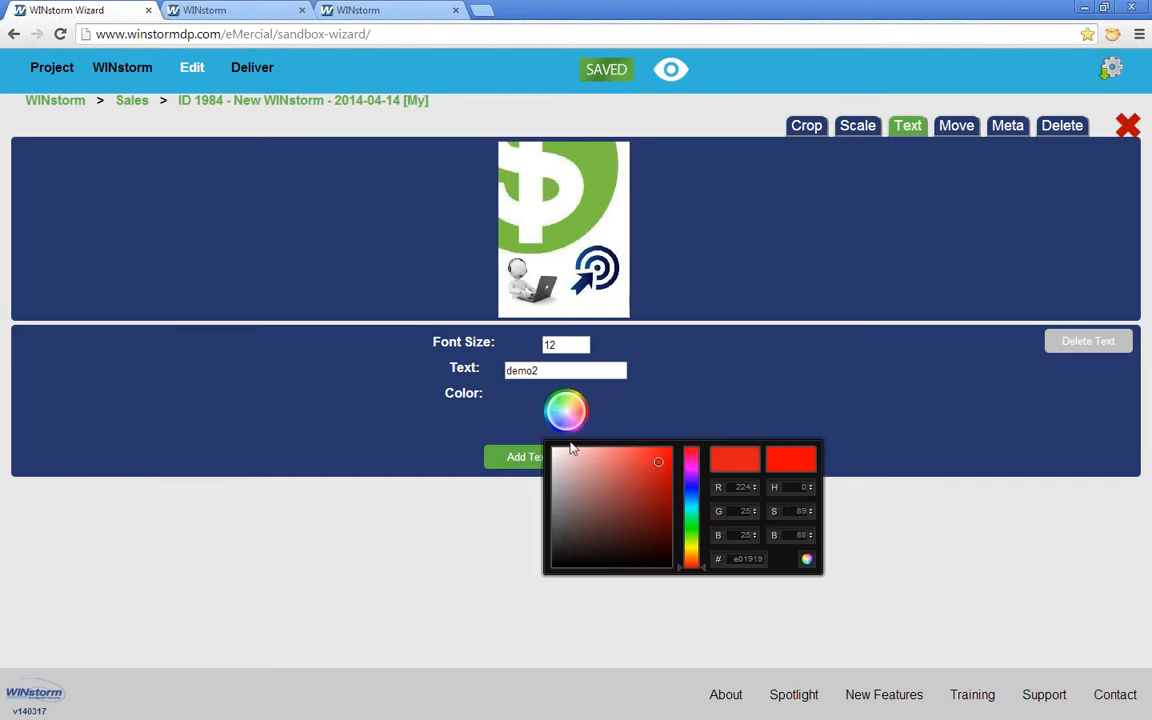
click(694, 484)
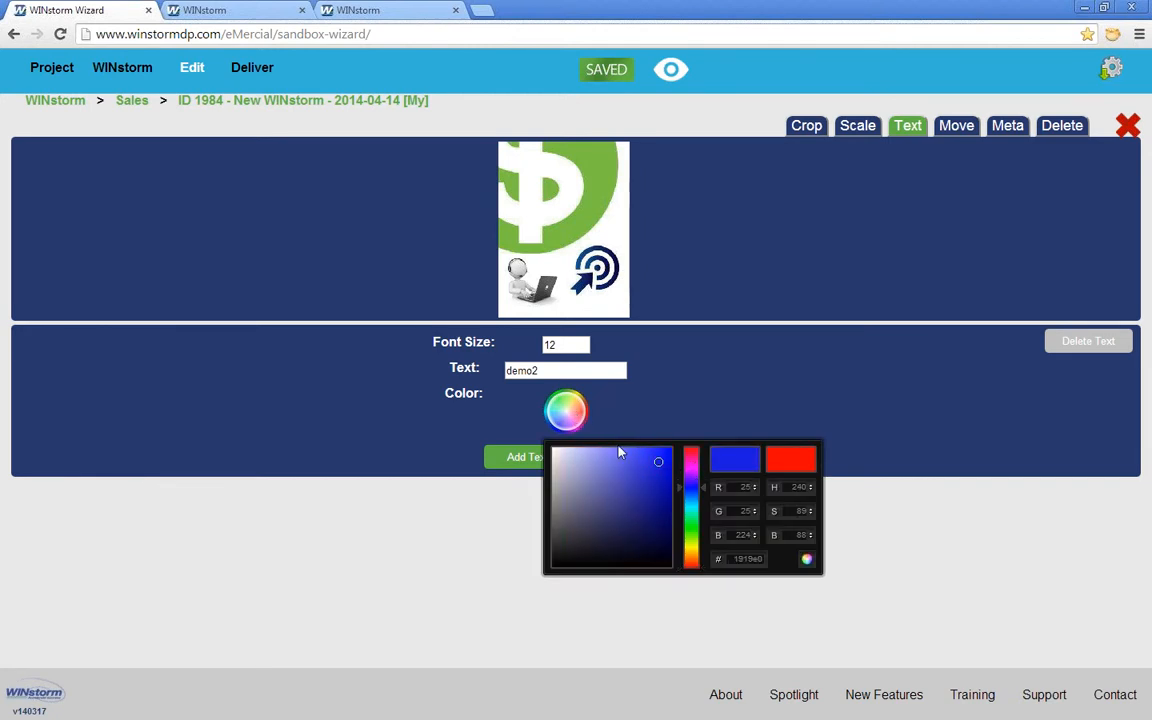
click(555, 368)
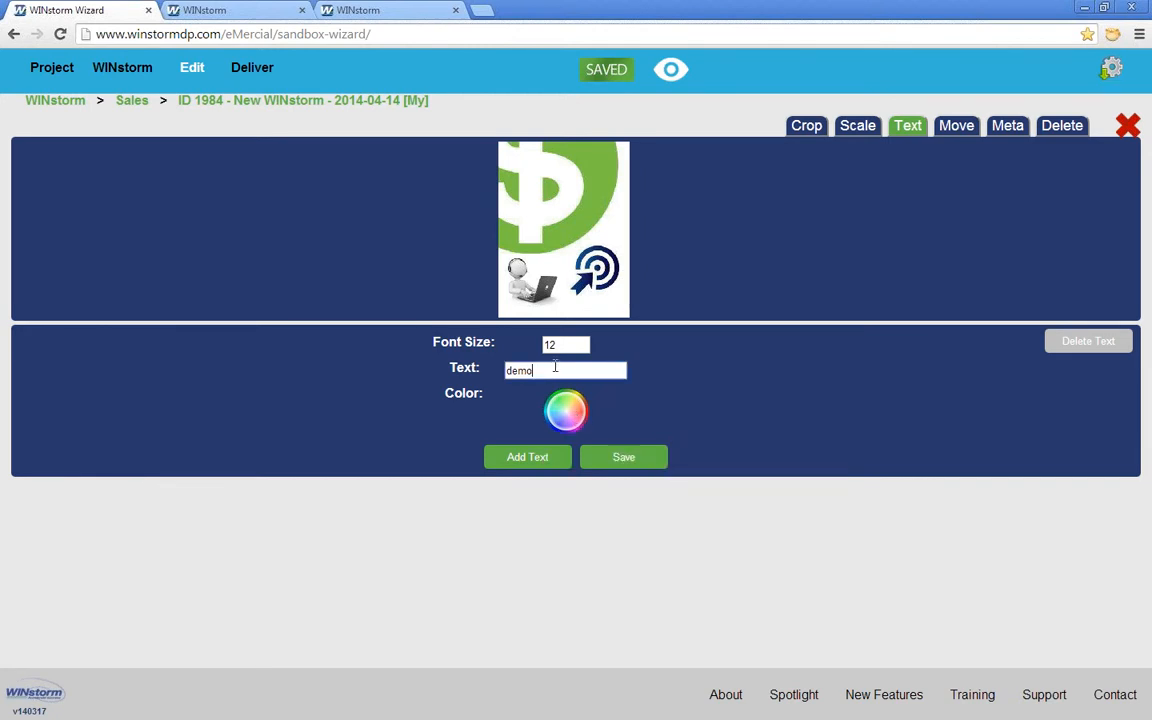
text(3)
click(528, 457)
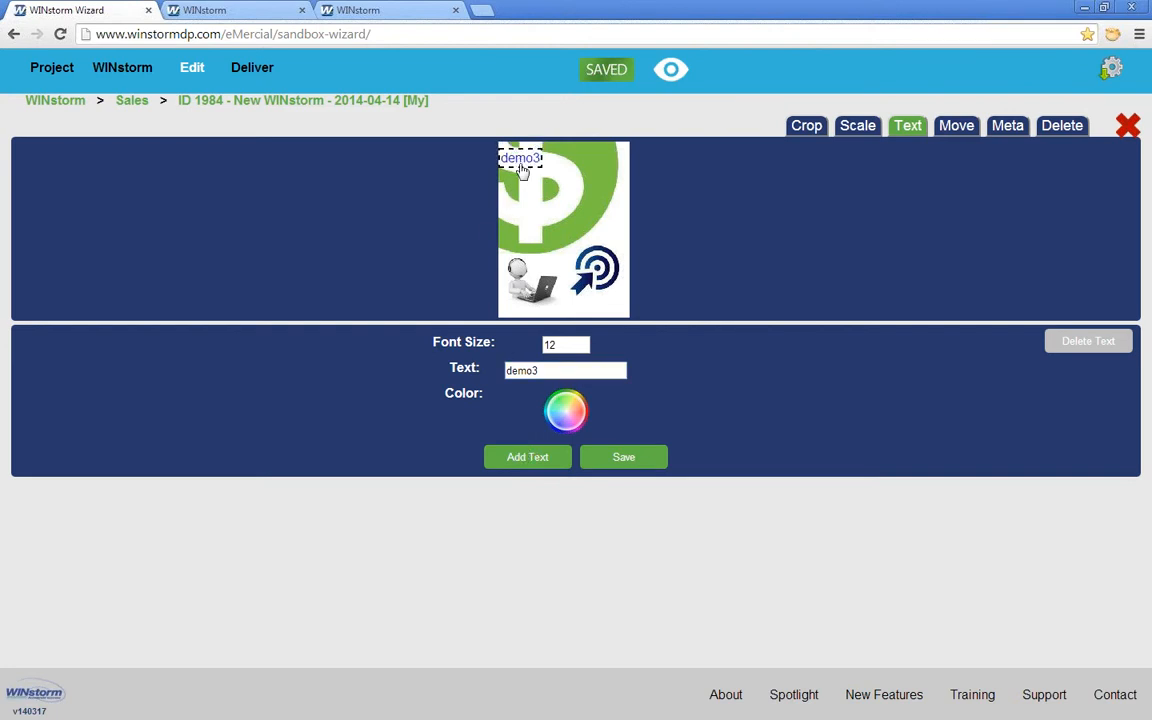
drag(521, 170, 598, 312)
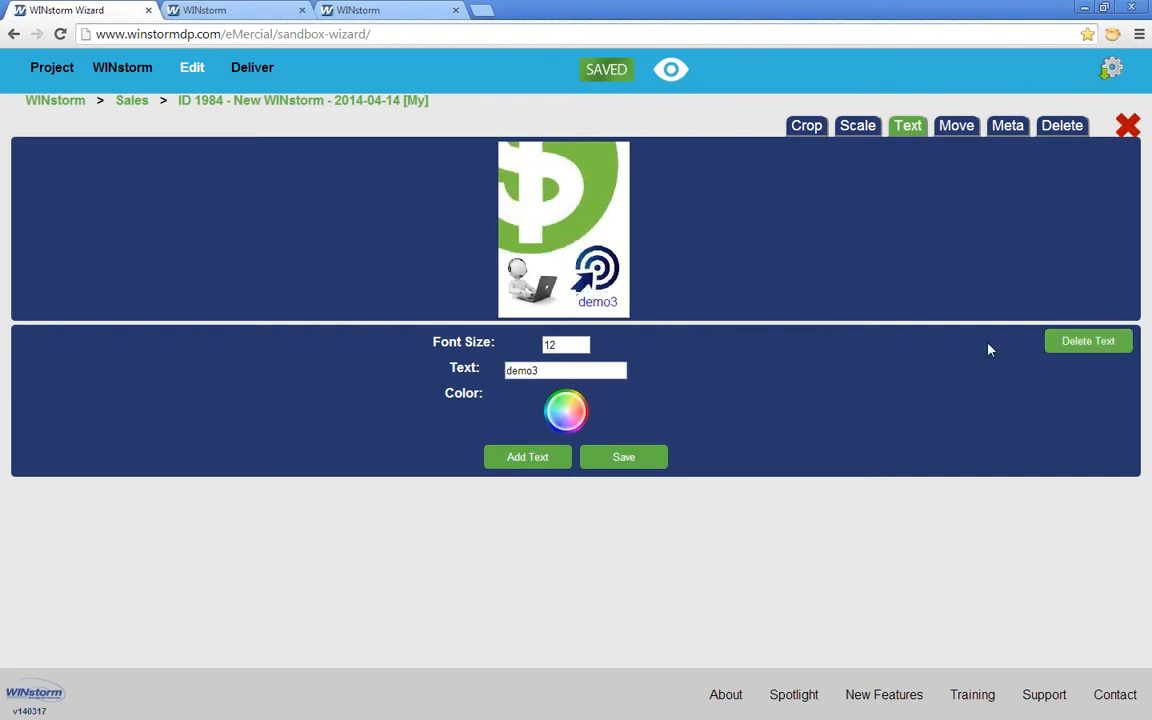
click(1088, 343)
Step: Review the Demo image's Move, details and Delete file-usage panels, backing out without deleting
click(955, 126)
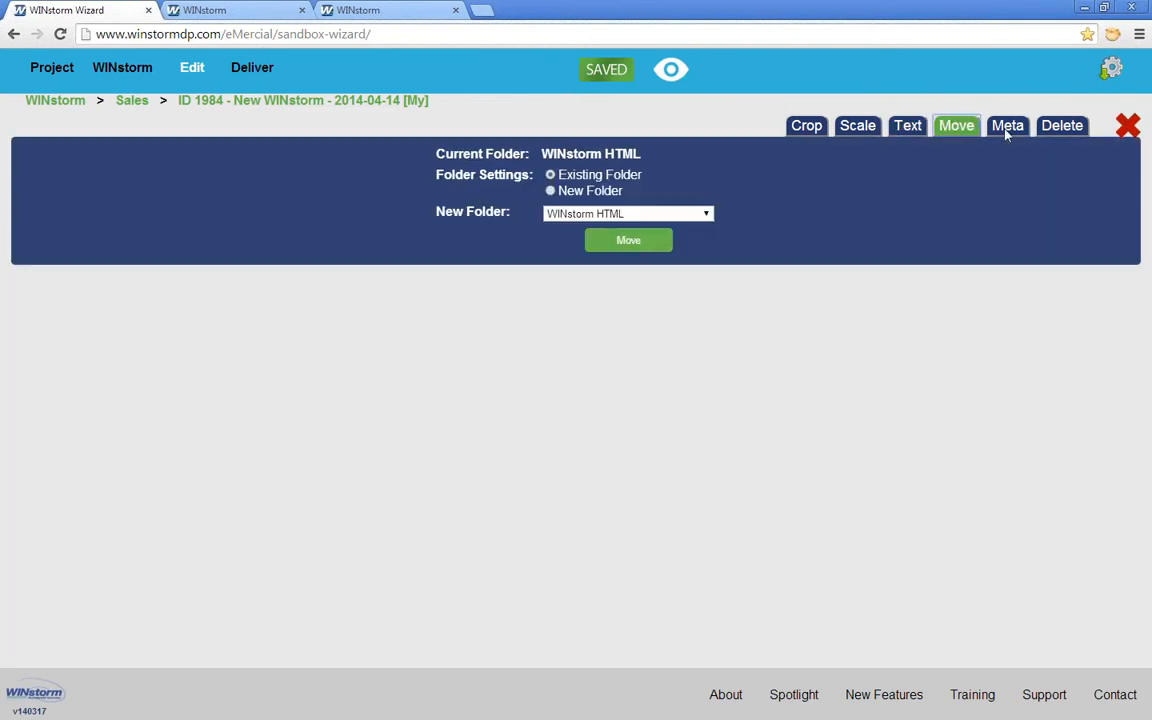
click(1008, 127)
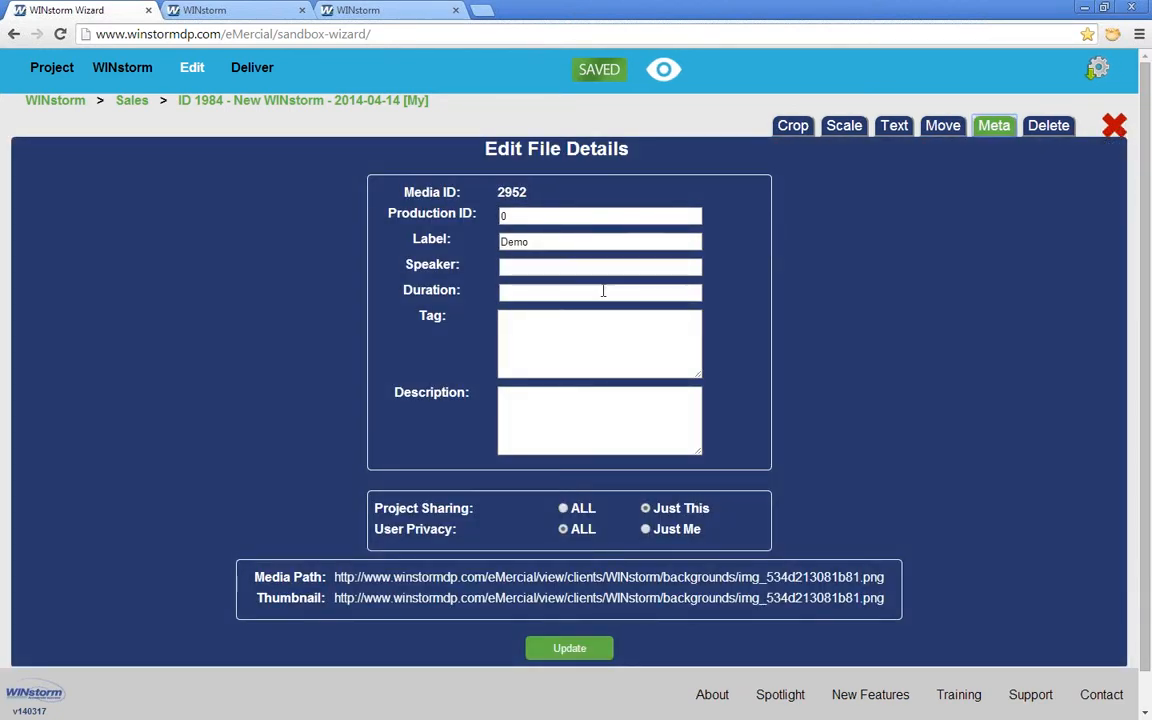
click(1046, 127)
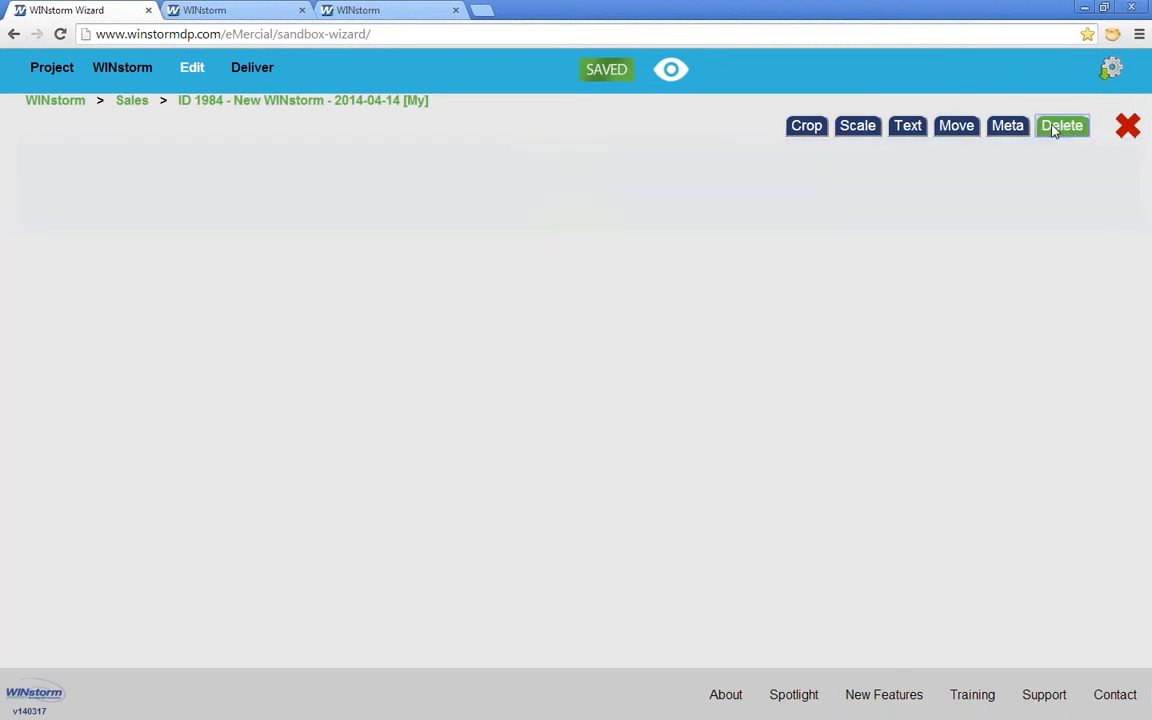
click(1008, 127)
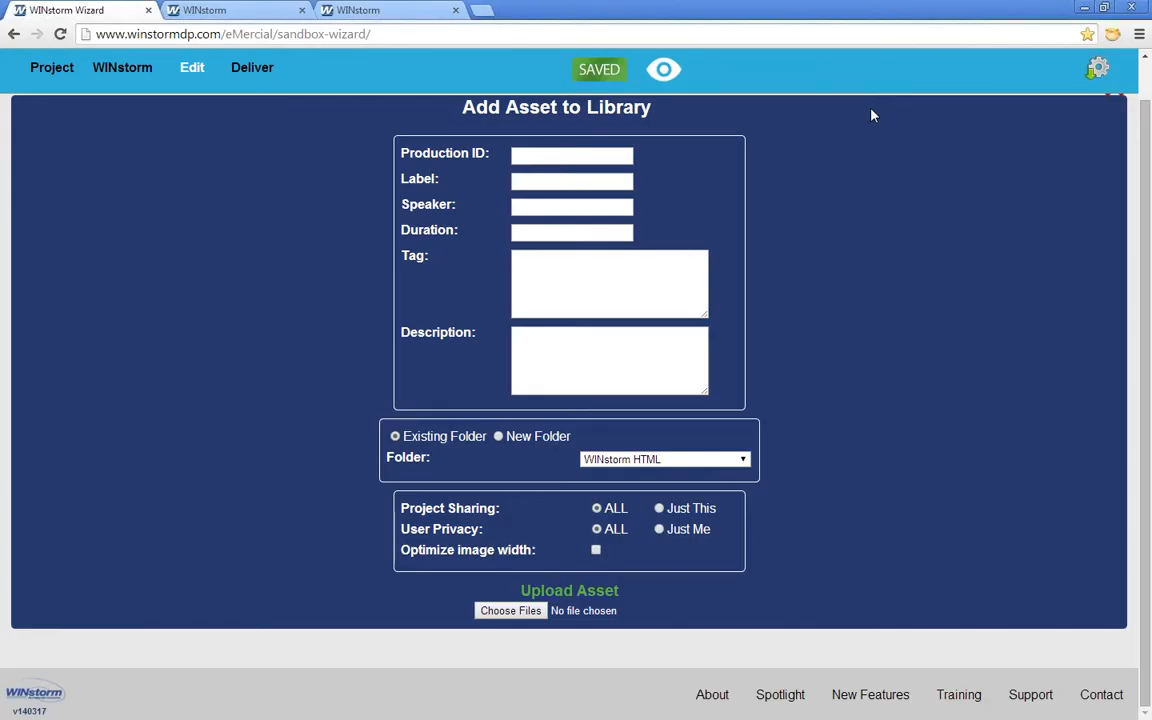
Step: In Compose Email, swap the banner to Azamara image ID:136 and scale it to about 490 × 255
click(251, 68)
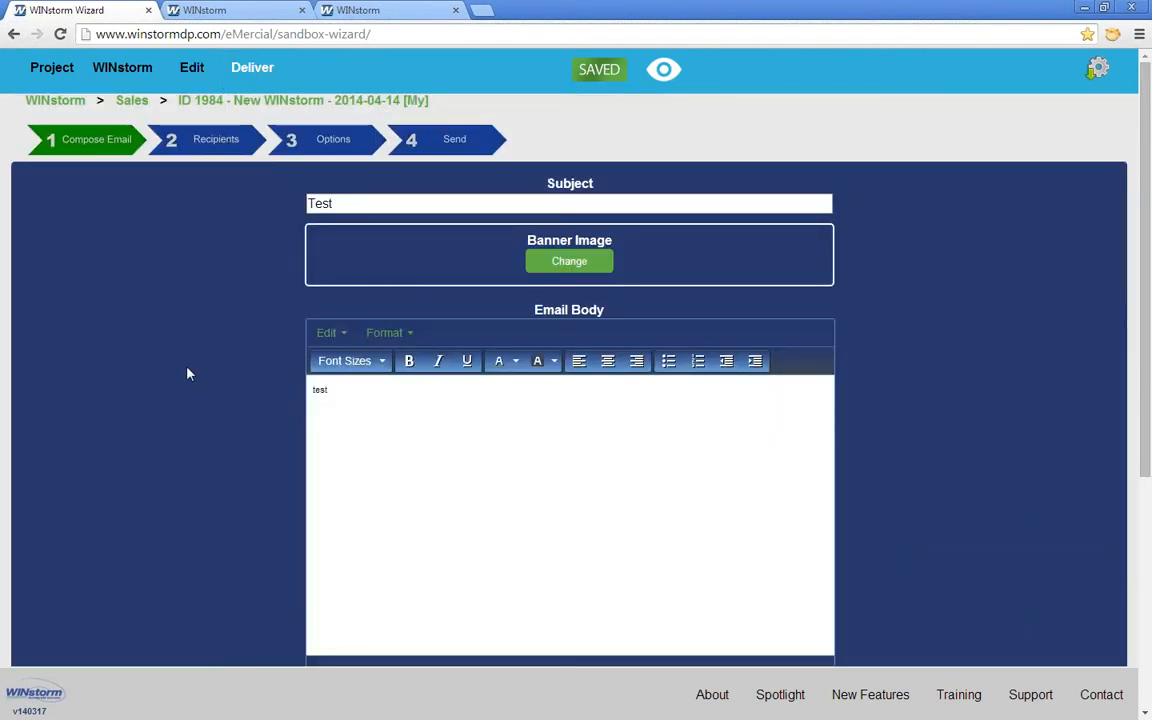
scroll(187, 373, down, 1)
scroll(187, 371, up, 1)
click(580, 267)
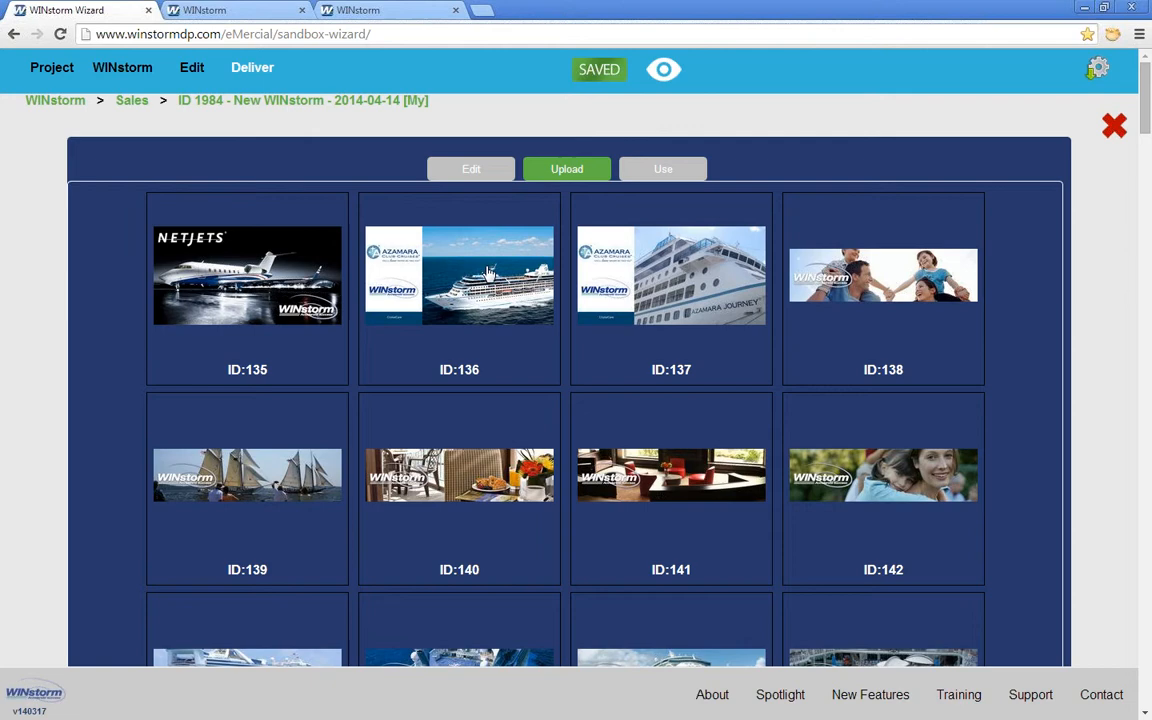
click(488, 272)
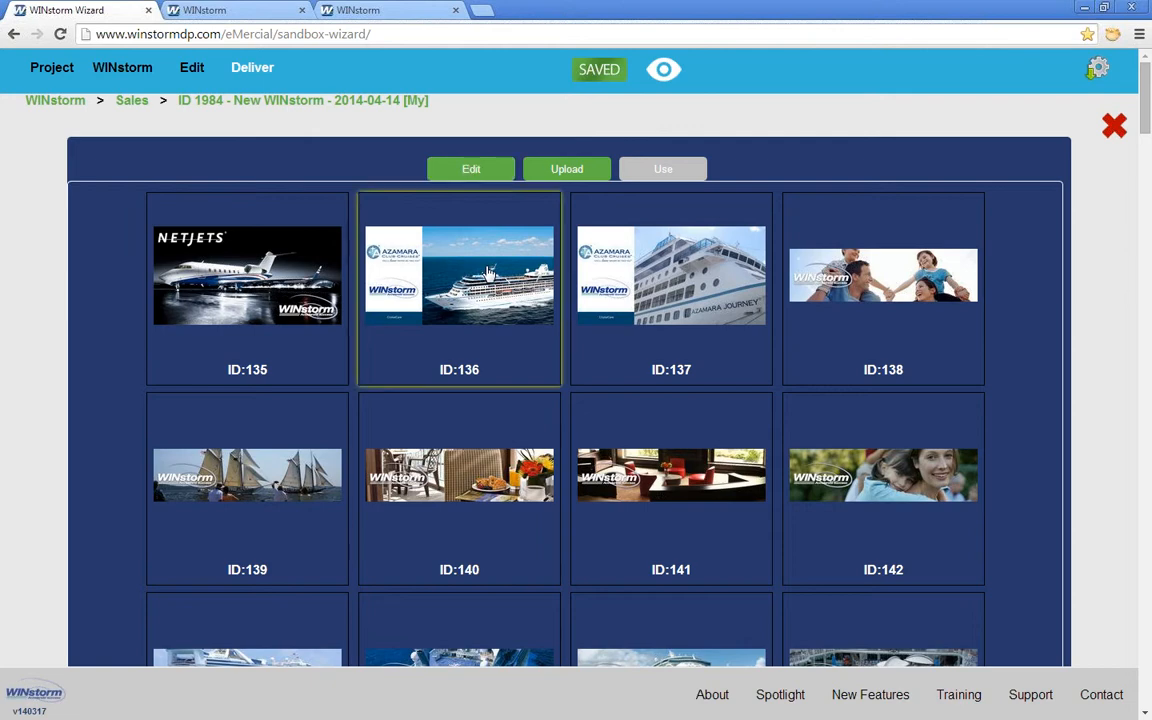
click(473, 408)
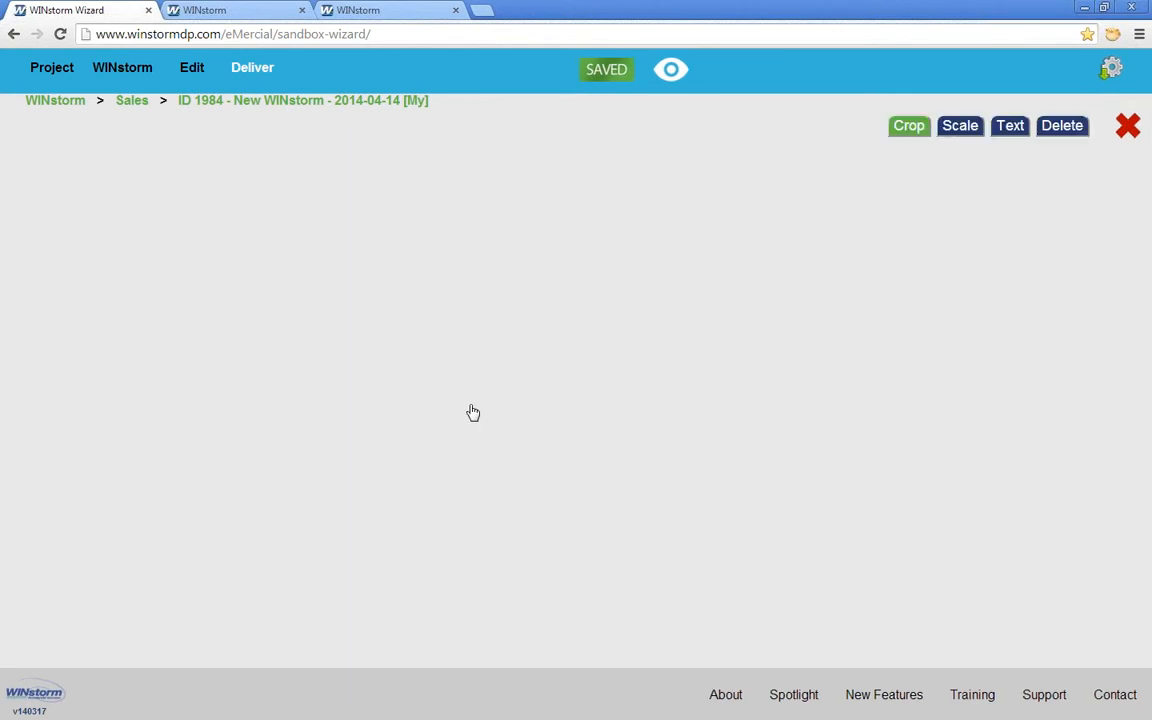
click(960, 126)
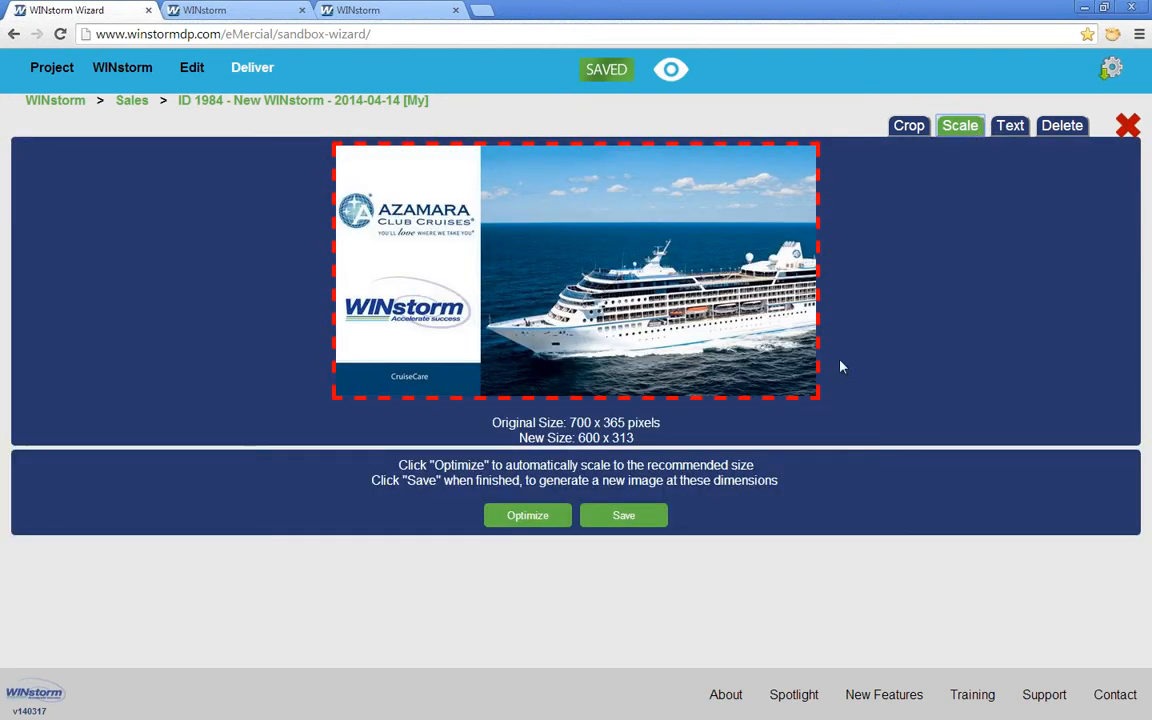
drag(818, 396, 732, 352)
Step: Crop the banner to a fixed 600 × 100 strip positioned over the Azamara logo
click(907, 126)
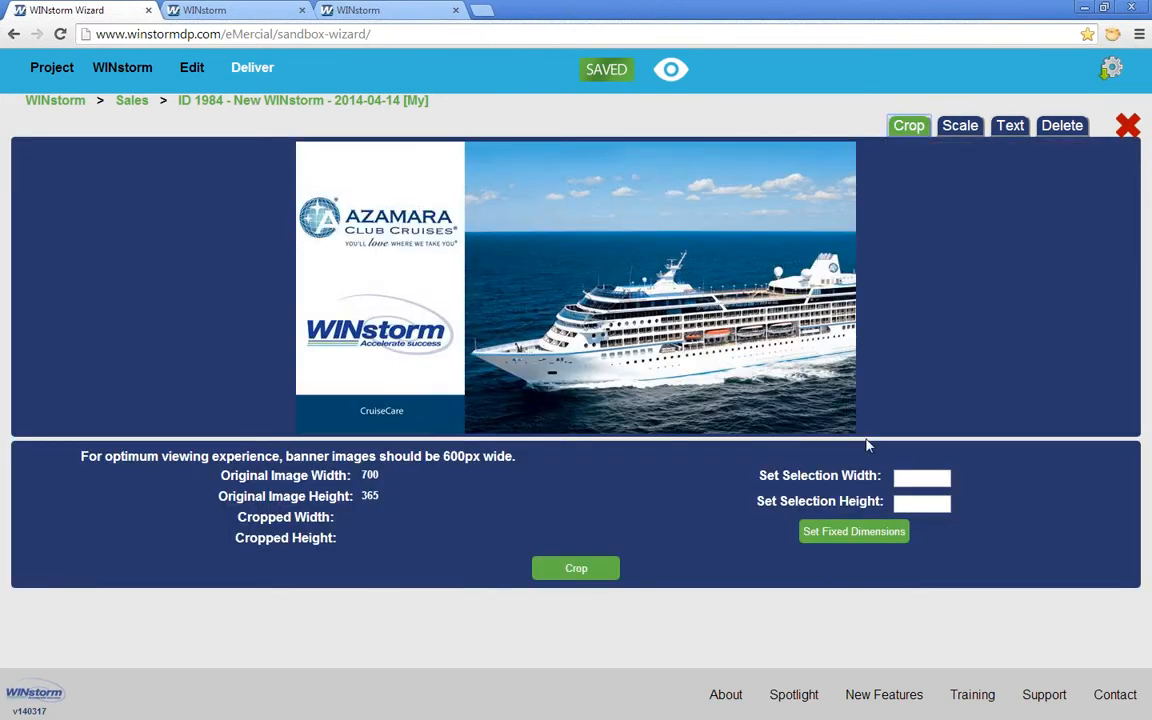
click(921, 481)
text(600)
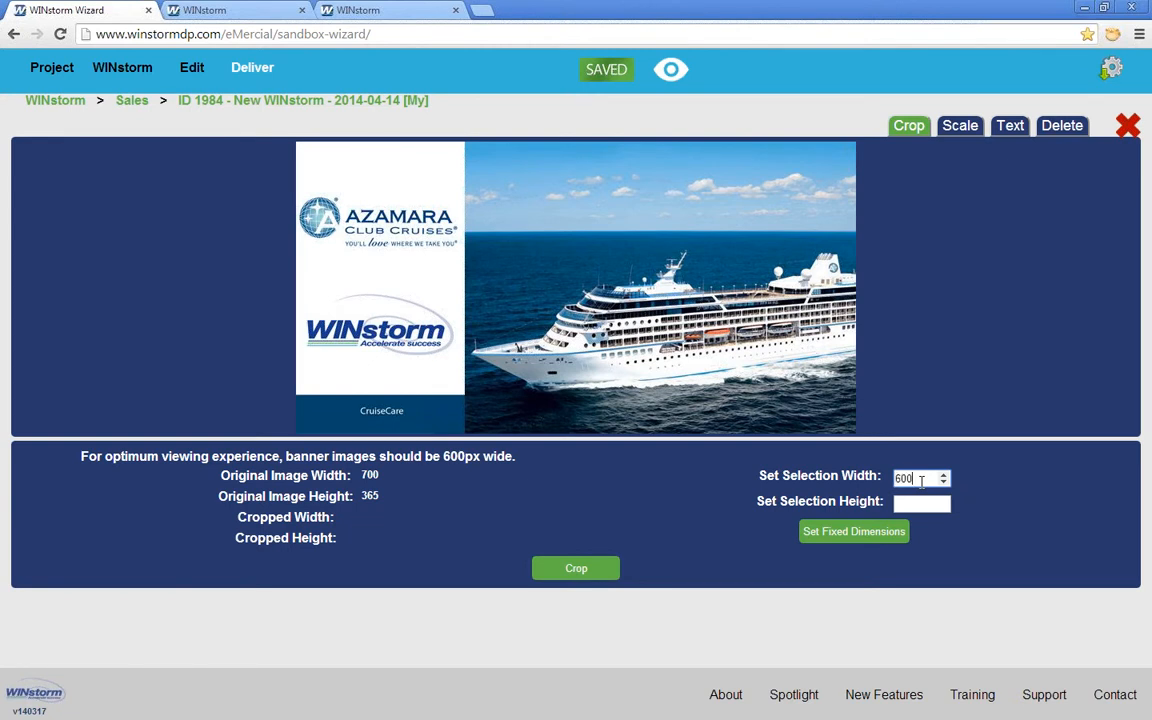
key(Tab)
text(100)
click(890, 532)
drag(496, 183, 486, 226)
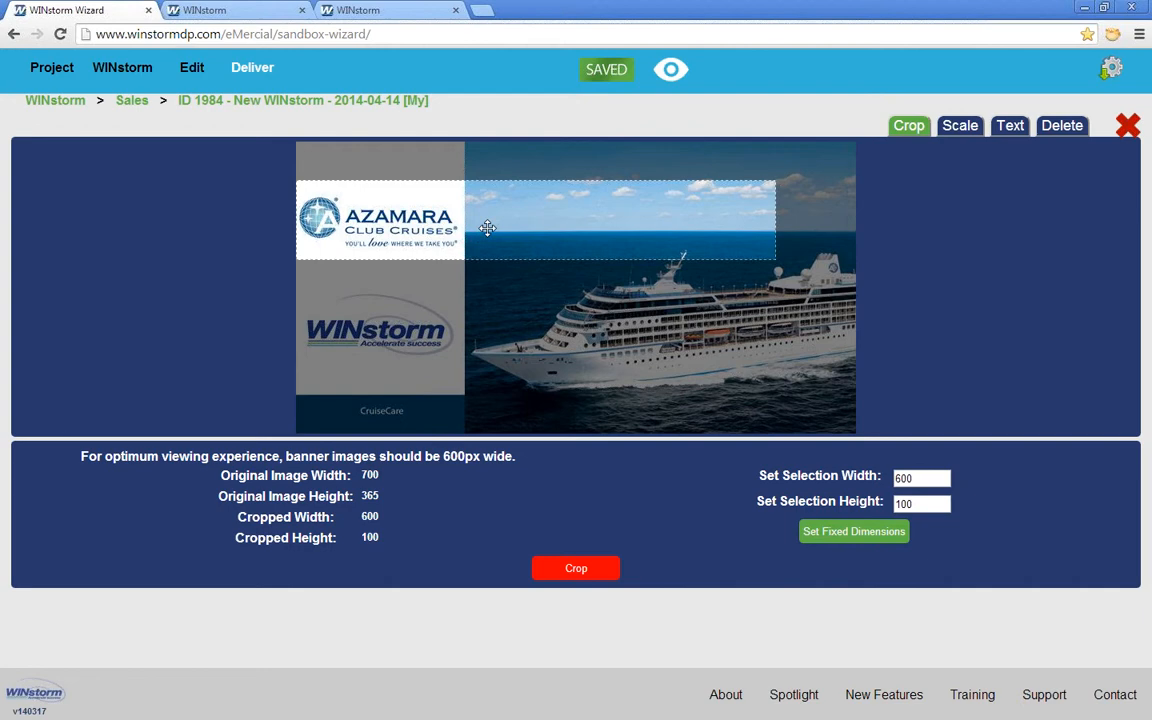
click(598, 562)
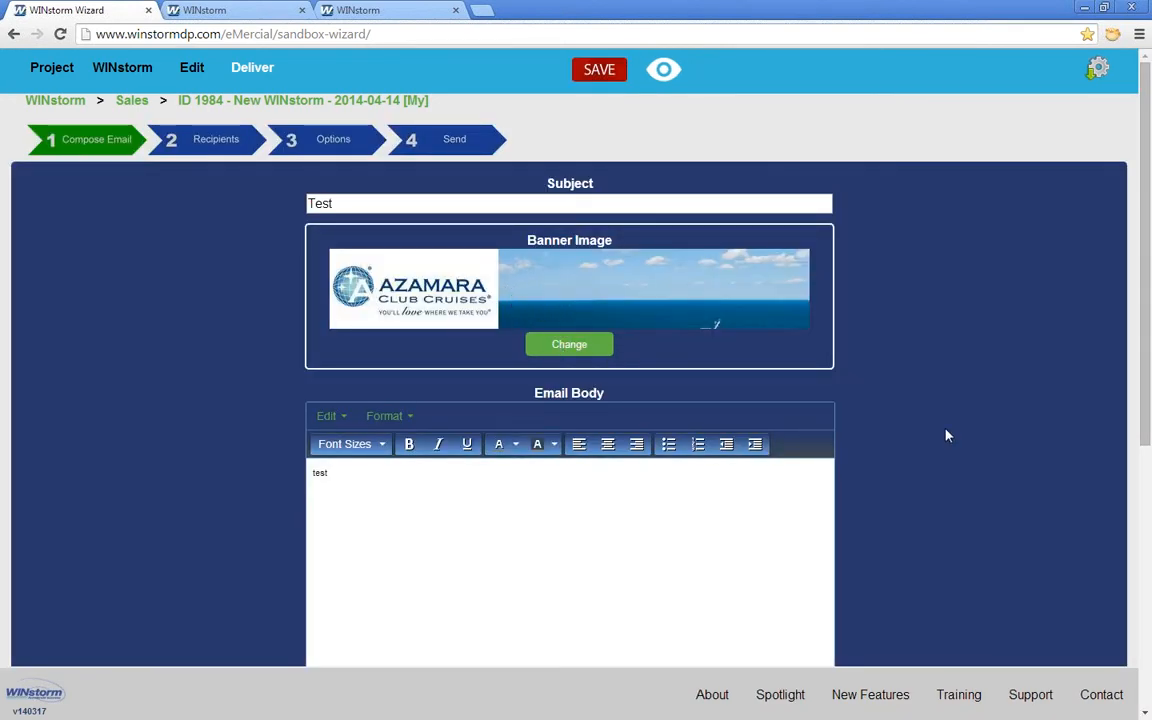
click(195, 146)
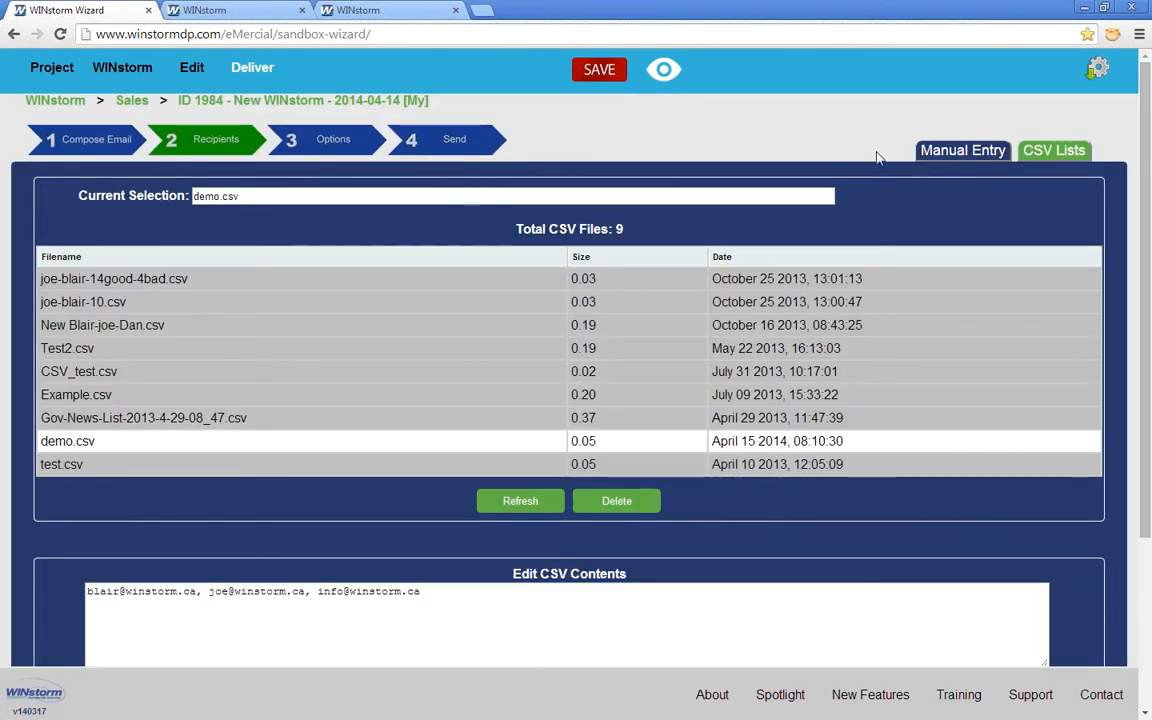
Step: Manually enter the recipient's e-mail address, adding the missing @ so it validates
click(948, 151)
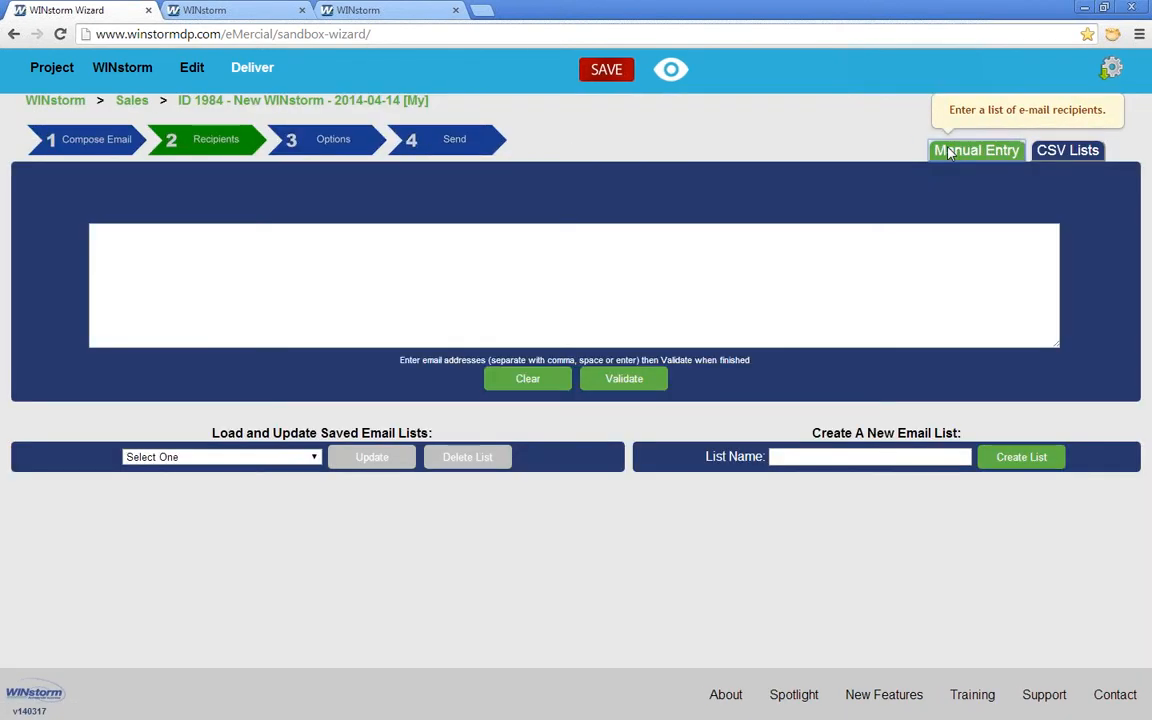
click(237, 249)
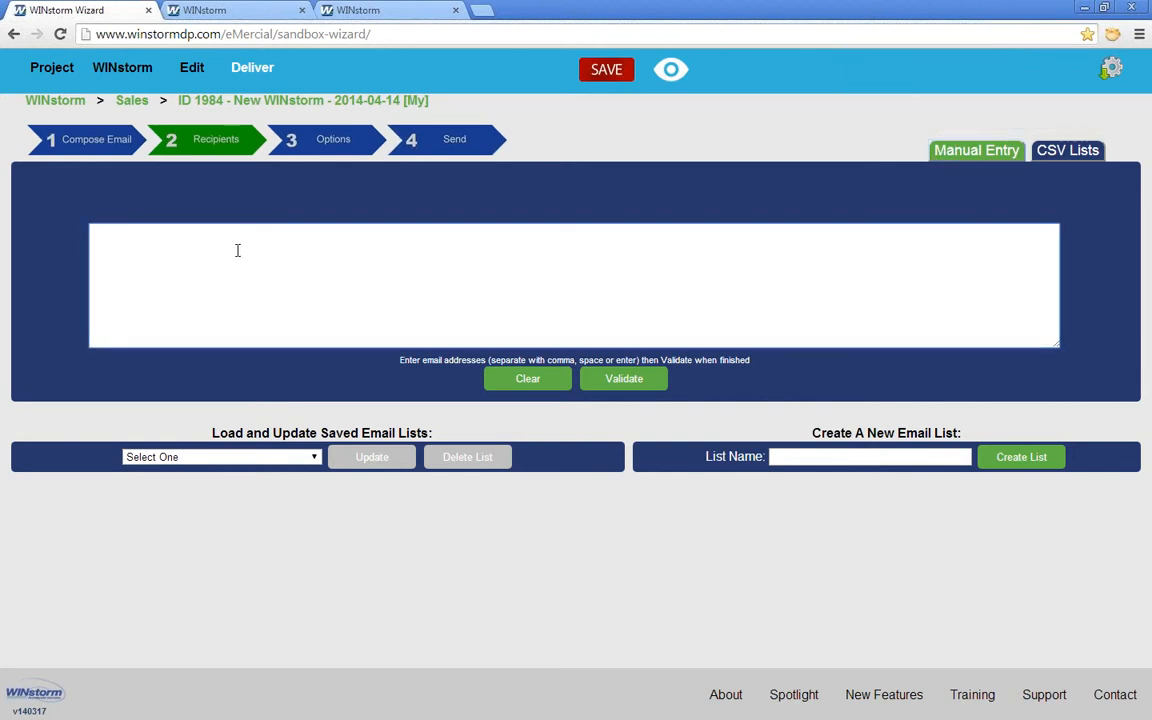
click(638, 382)
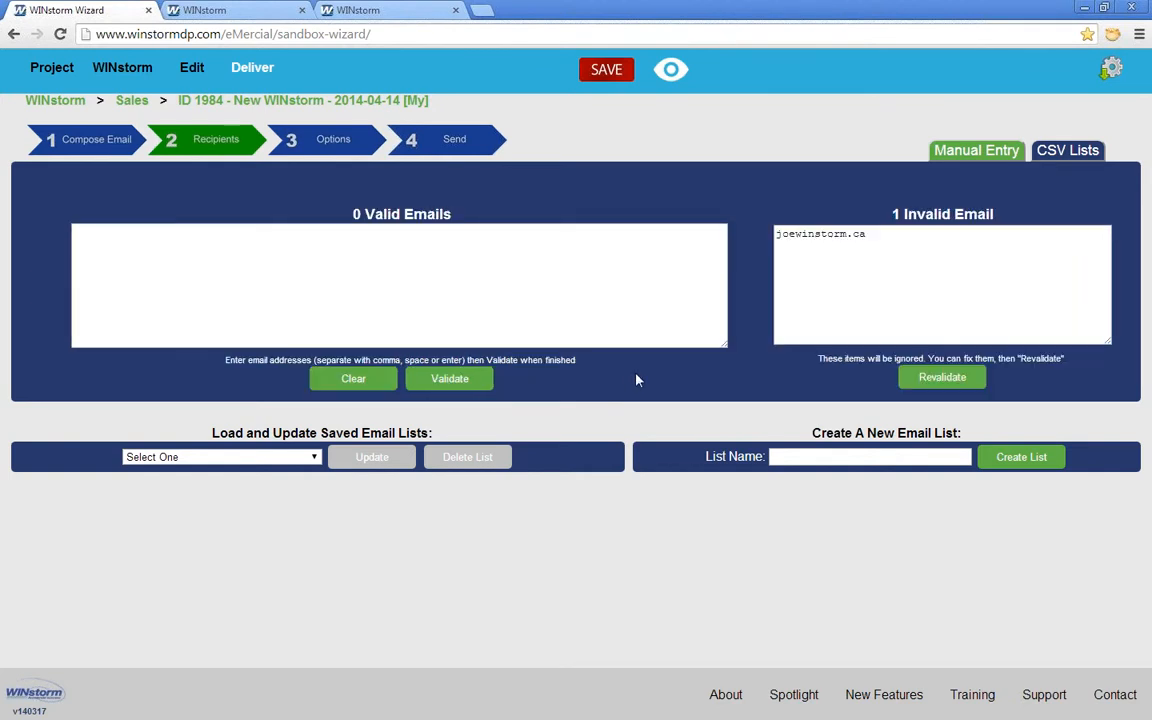
click(791, 232)
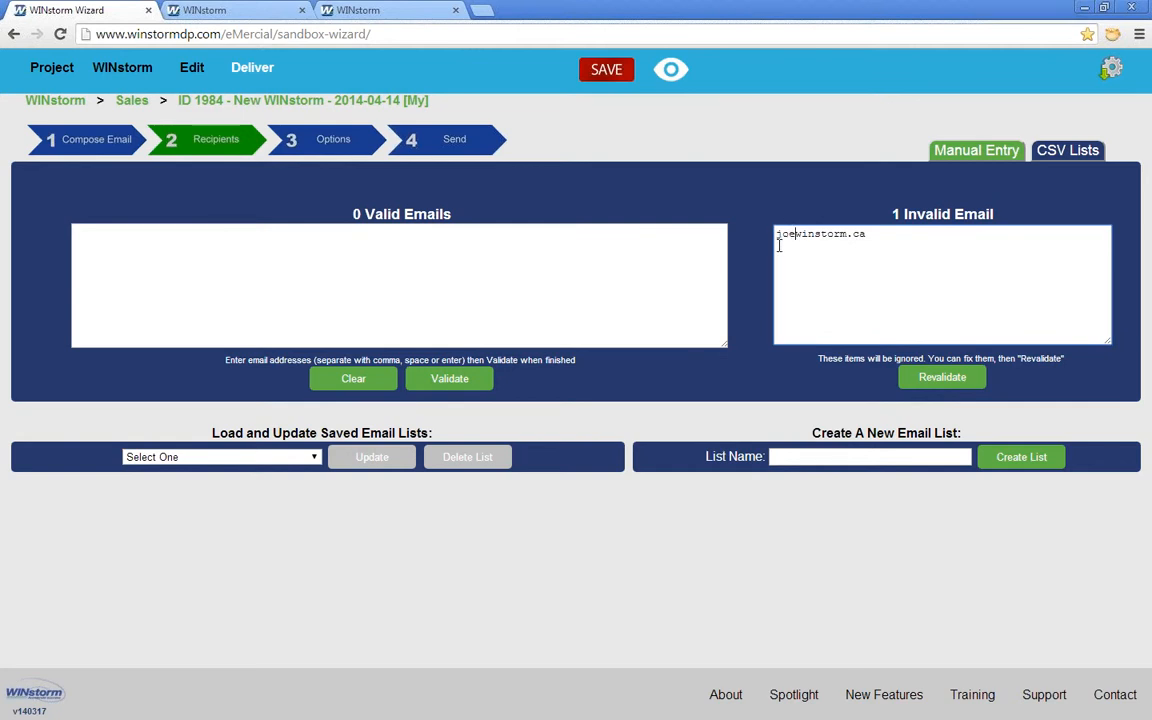
text(@)
click(910, 378)
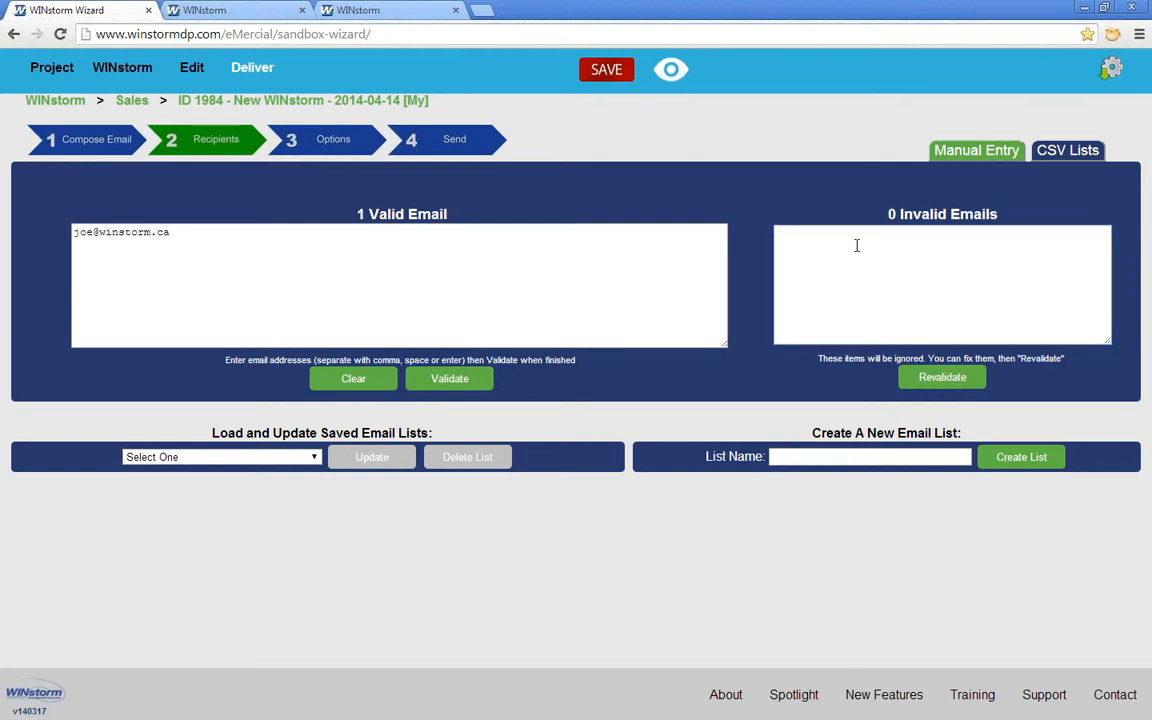
Step: Save the address as email list 'demo', reload that list and validate it to drop the duplicate
click(797, 456)
text(demo)
click(1003, 458)
click(731, 189)
click(314, 459)
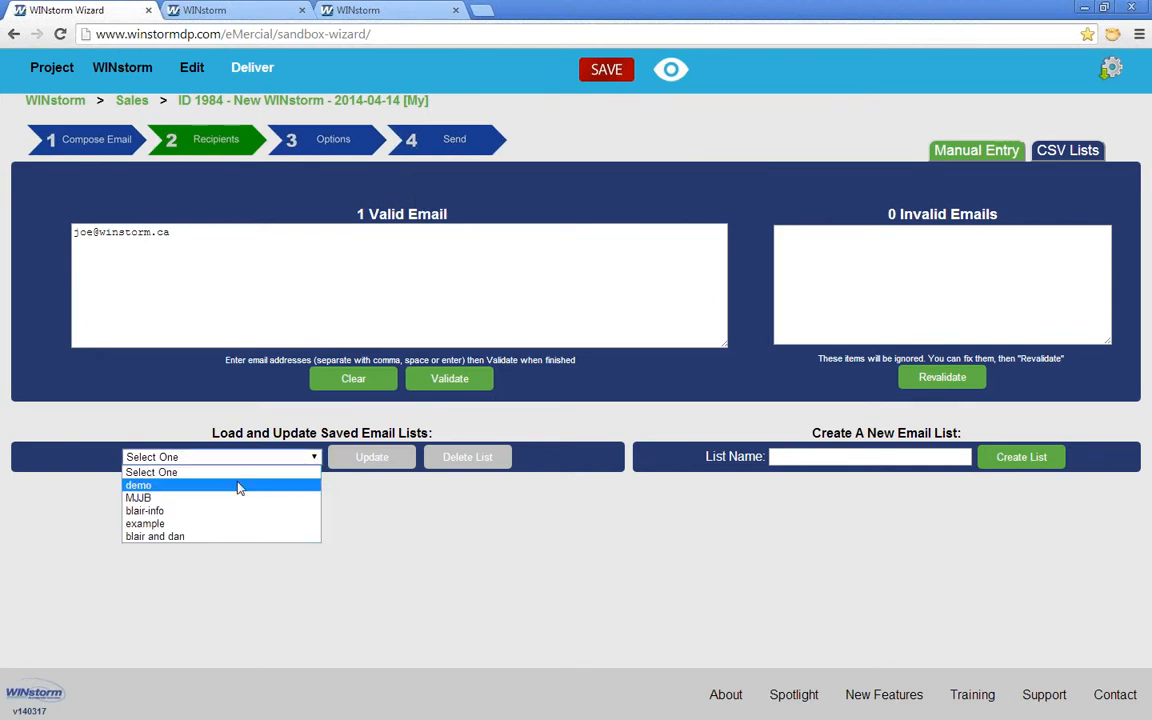
click(175, 486)
click(578, 242)
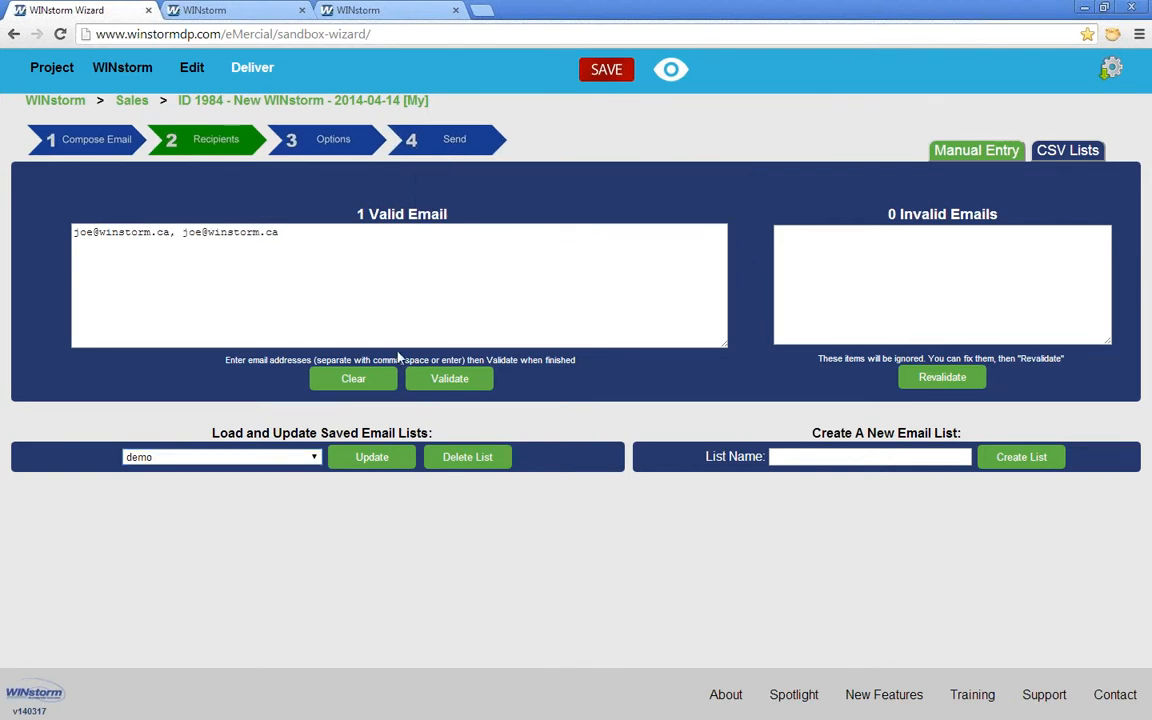
click(458, 380)
click(330, 143)
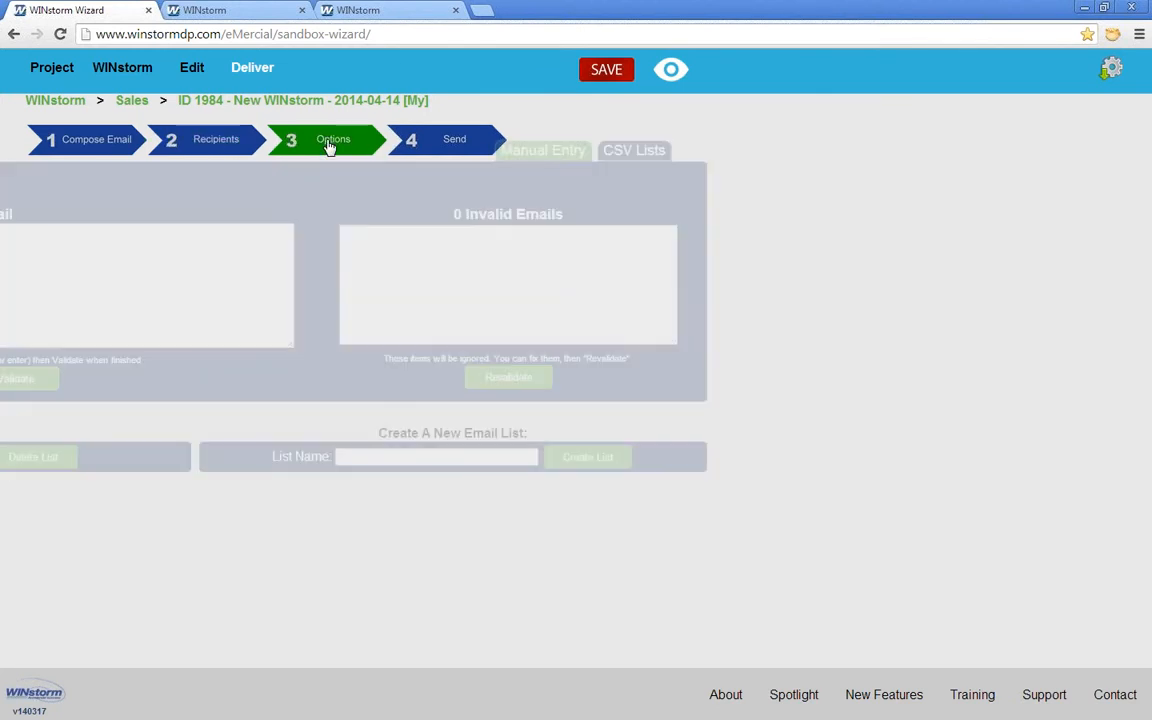
Step: Save the changes with Update WINstorm and return to step 4 Send
click(440, 143)
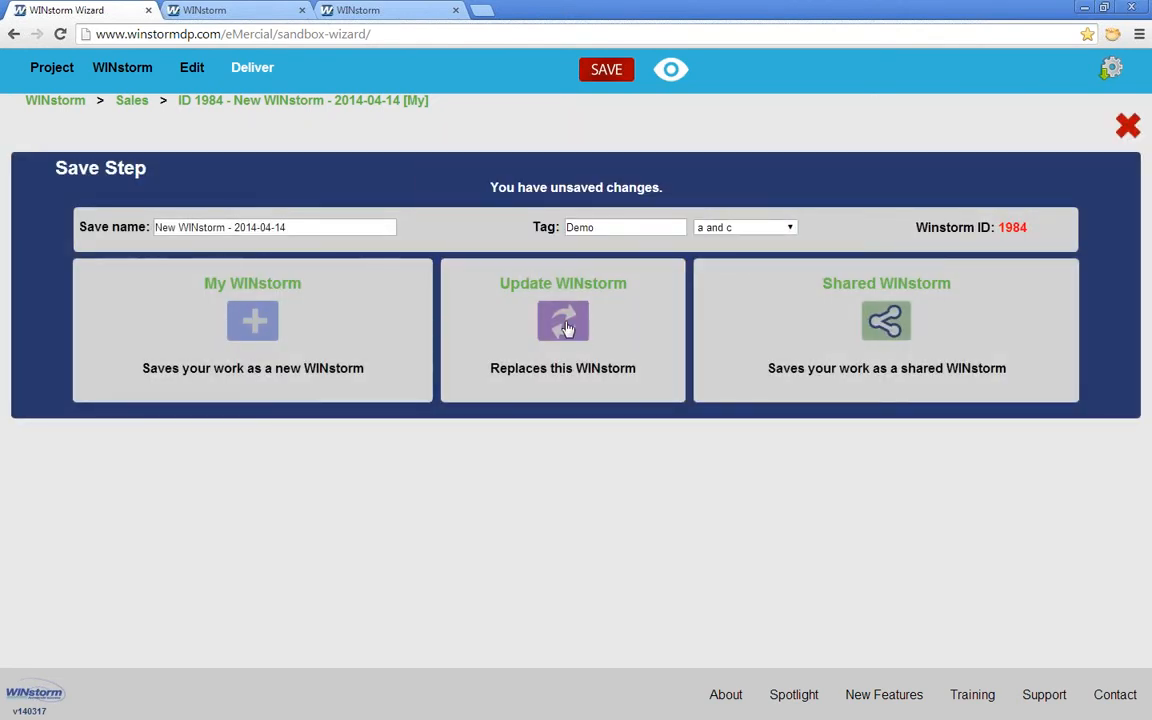
click(568, 327)
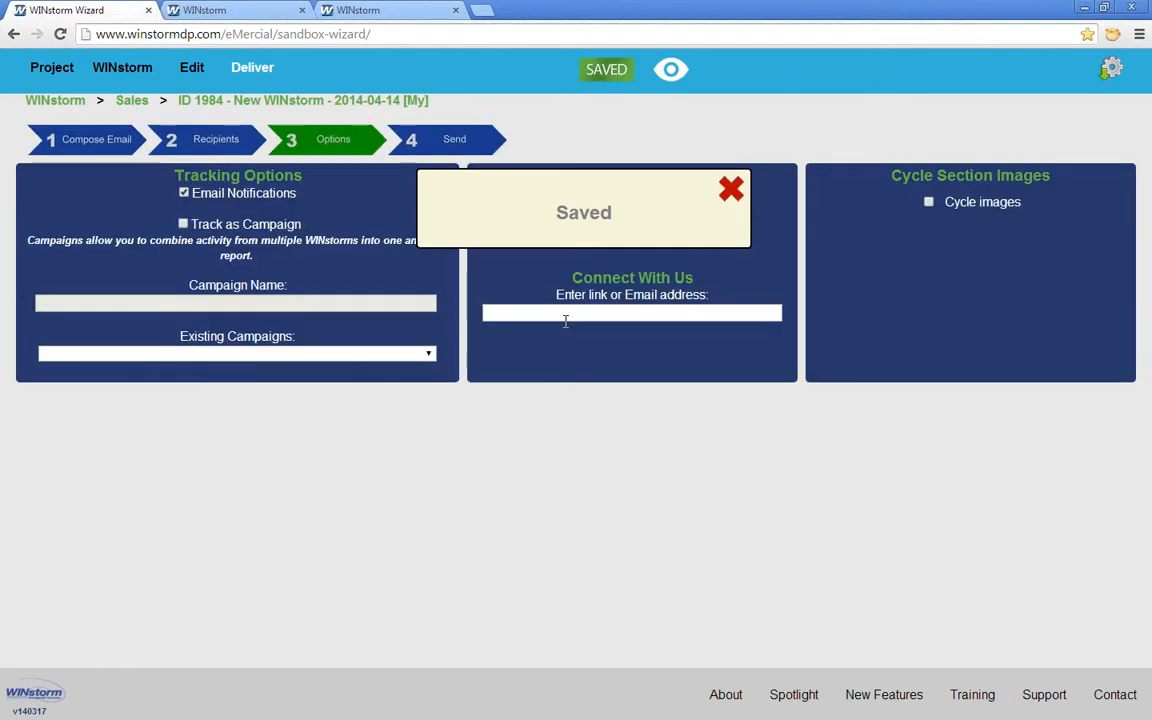
click(725, 191)
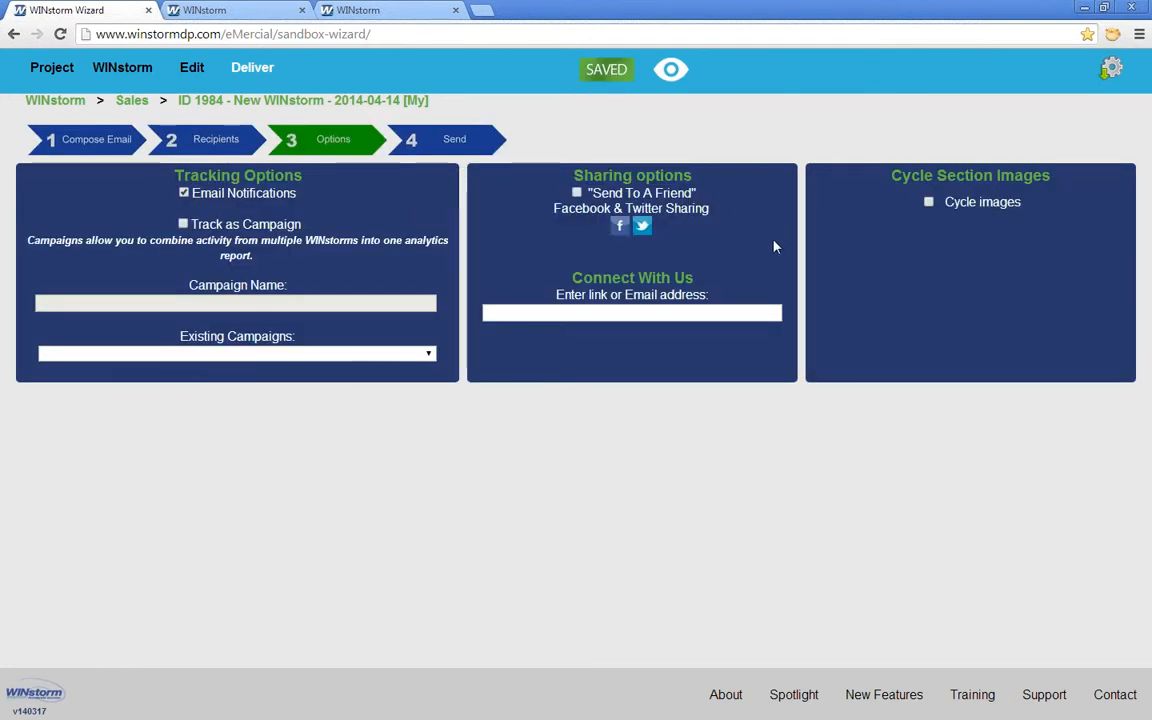
click(460, 145)
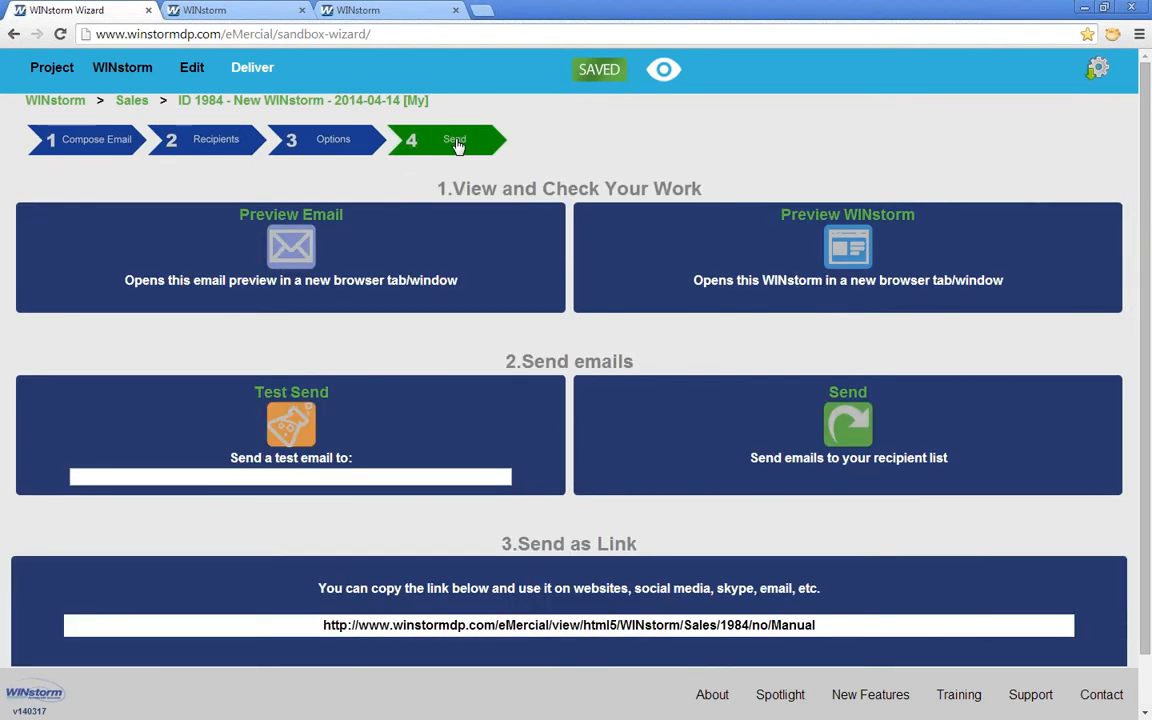
Step: Preview the email in a new window, then send it, confirming Yes for the 1 manual recipient
click(292, 250)
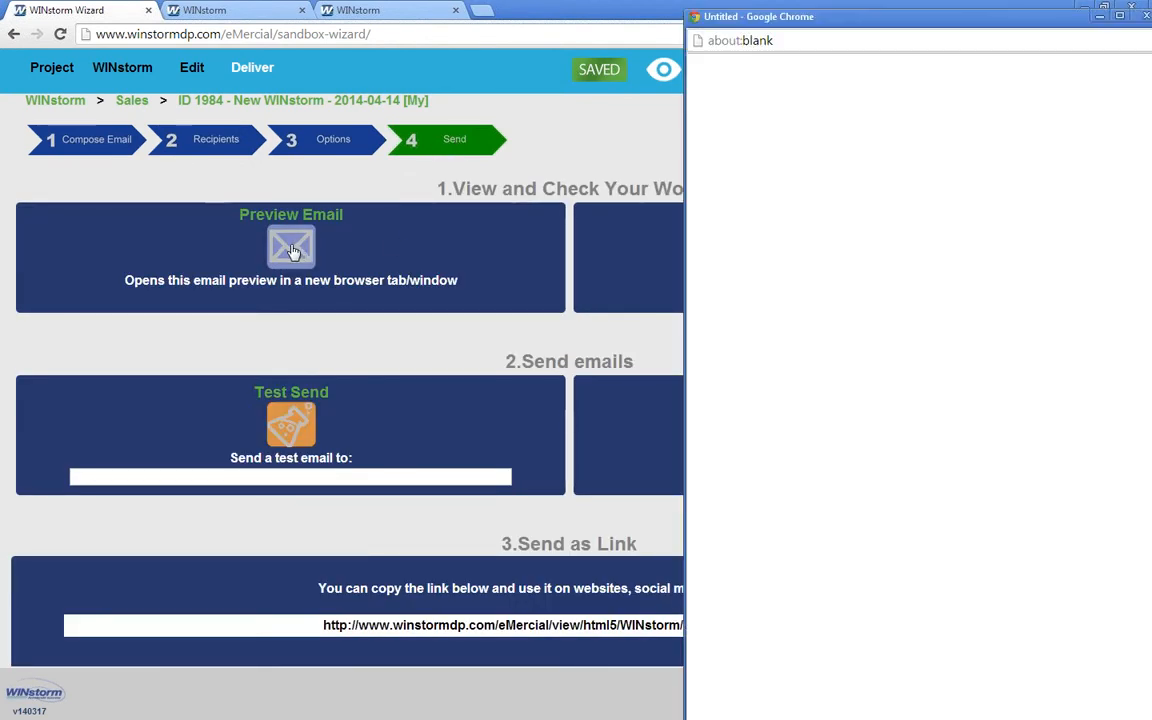
click(681, 50)
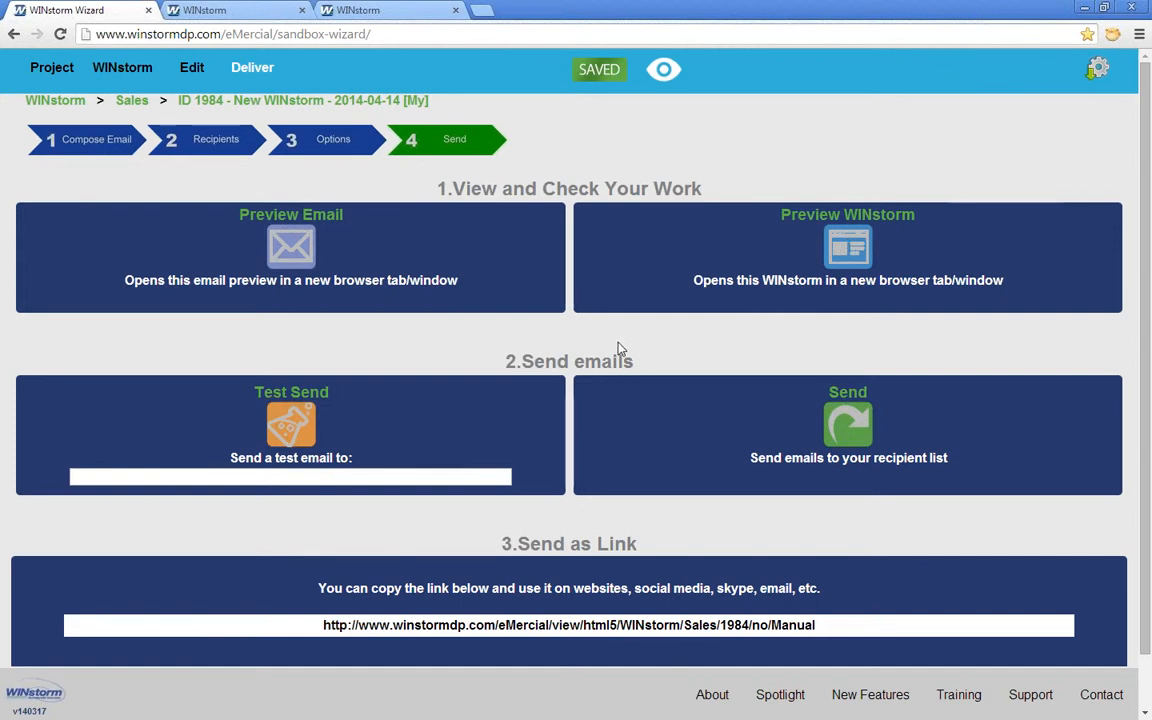
click(846, 428)
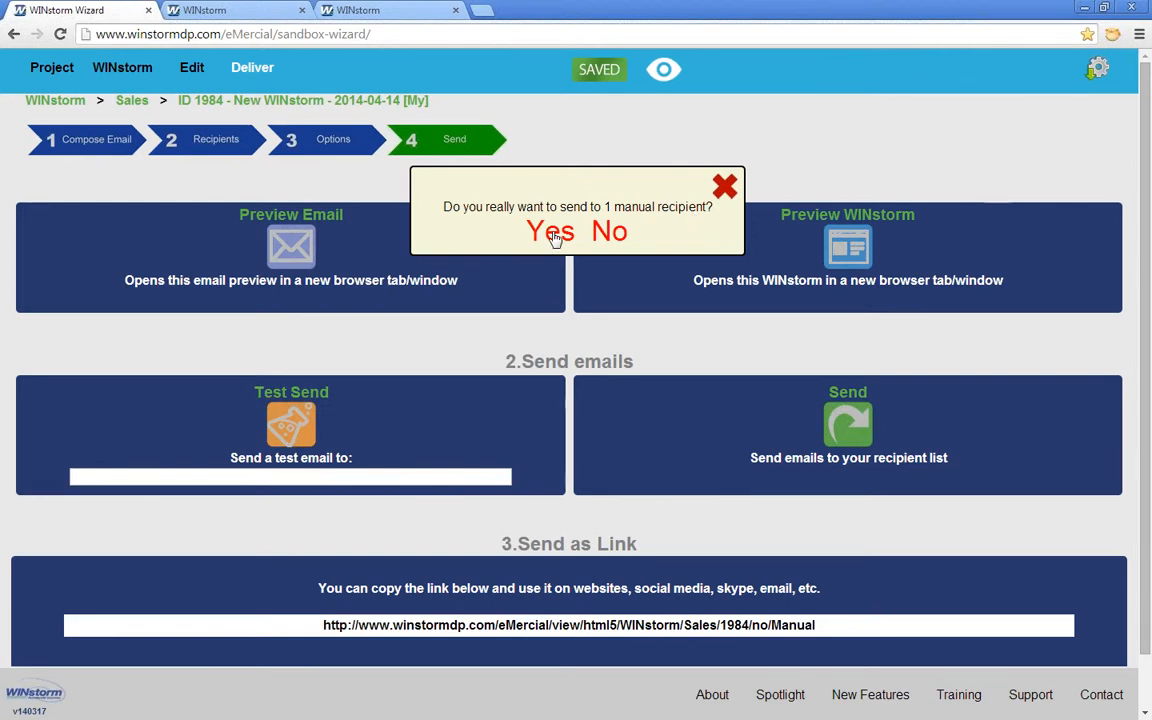
click(553, 234)
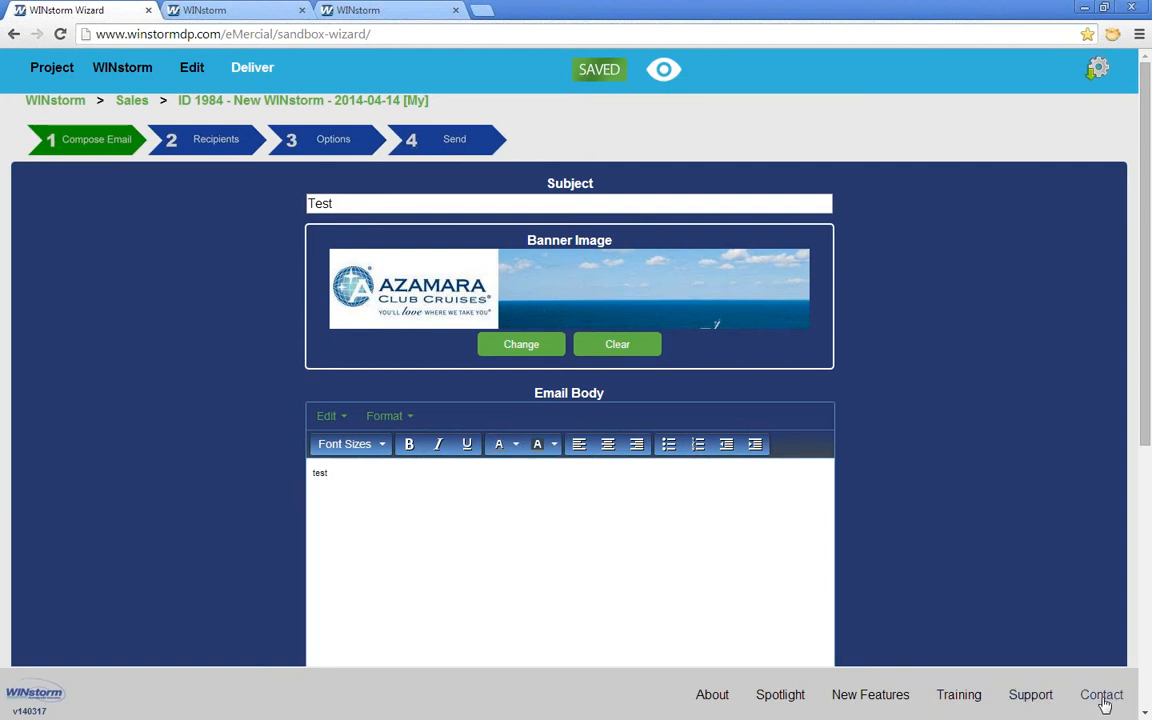
click(1105, 704)
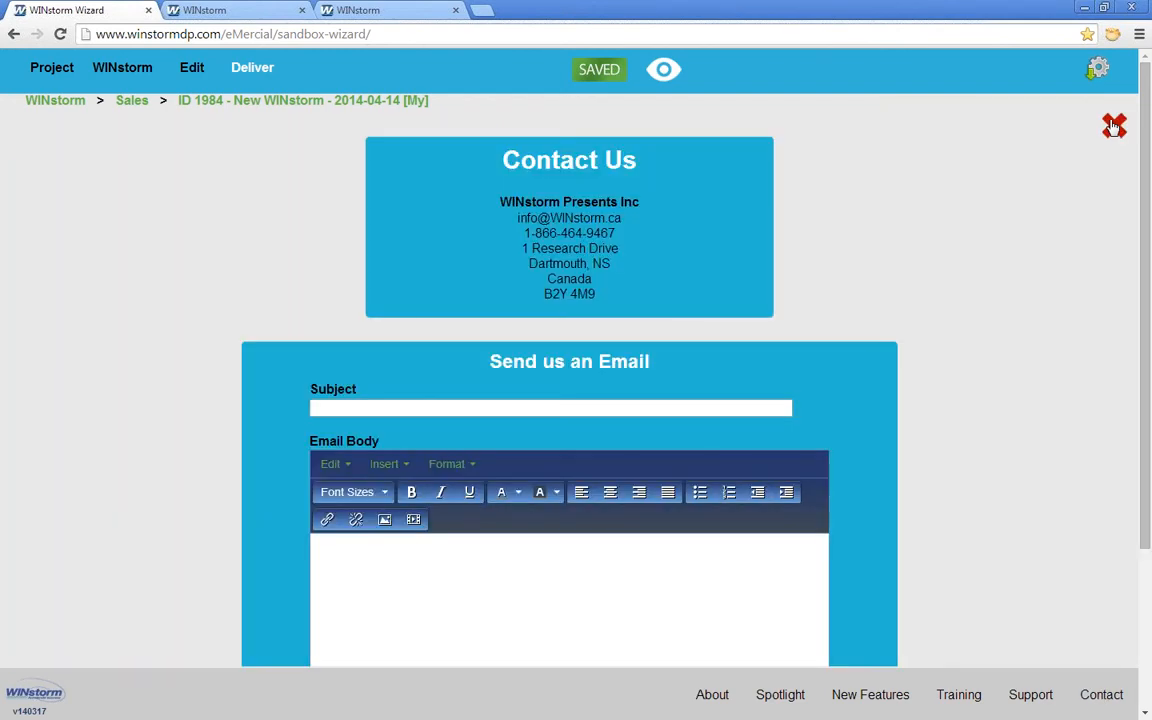
click(1113, 126)
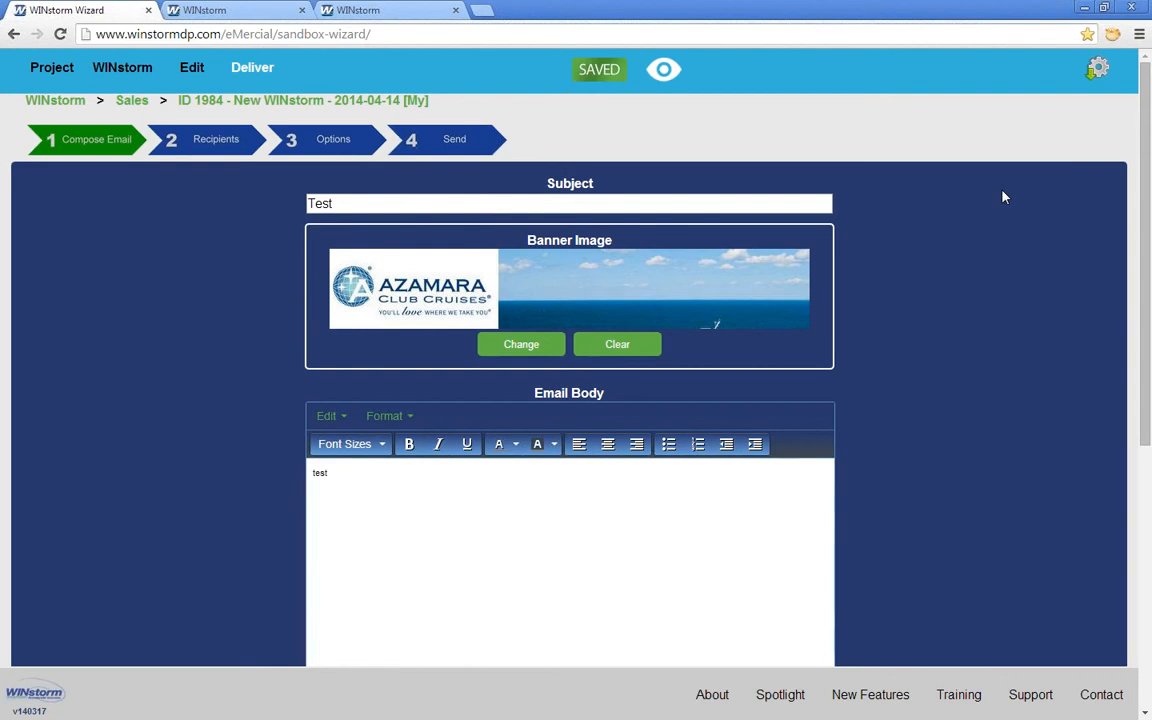